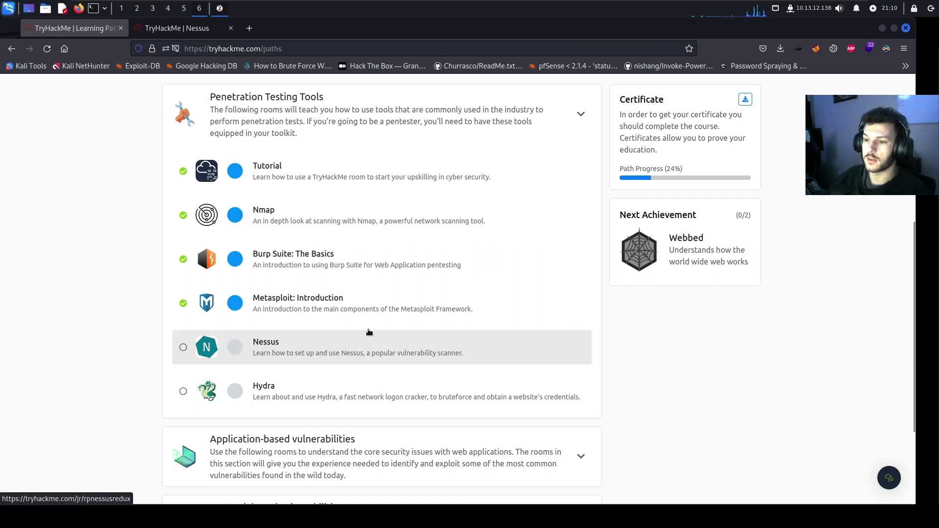
# Start the Nessus room's DVWA target machine from Task 4 and dismiss the access prompt
pyautogui.click(195, 34)
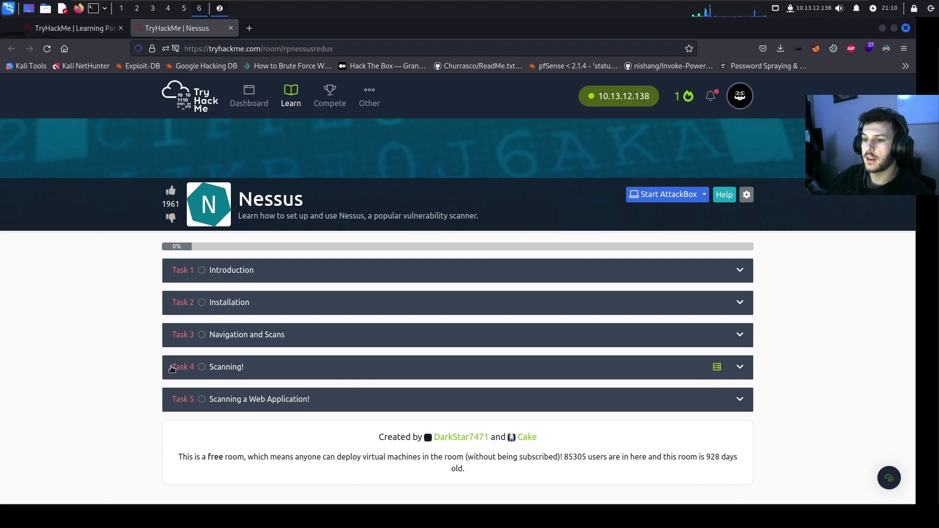
pyautogui.click(296, 370)
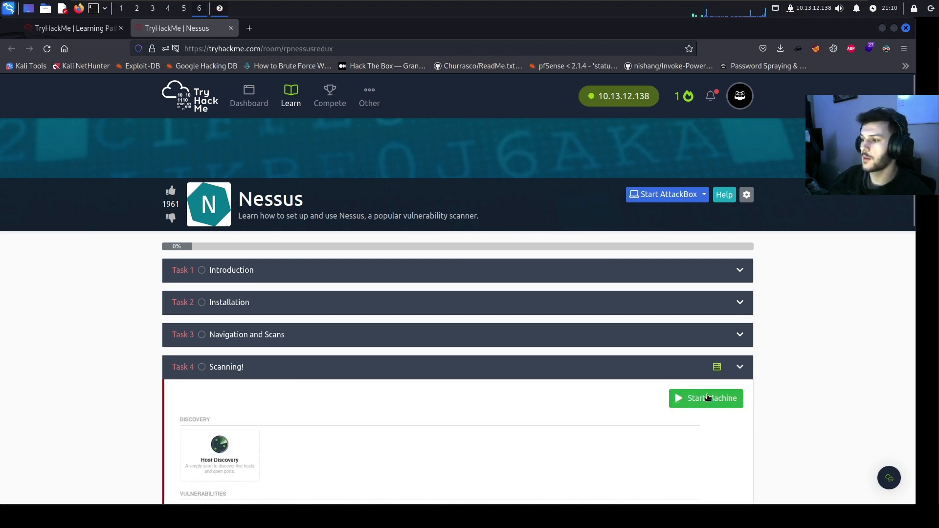
pyautogui.click(706, 397)
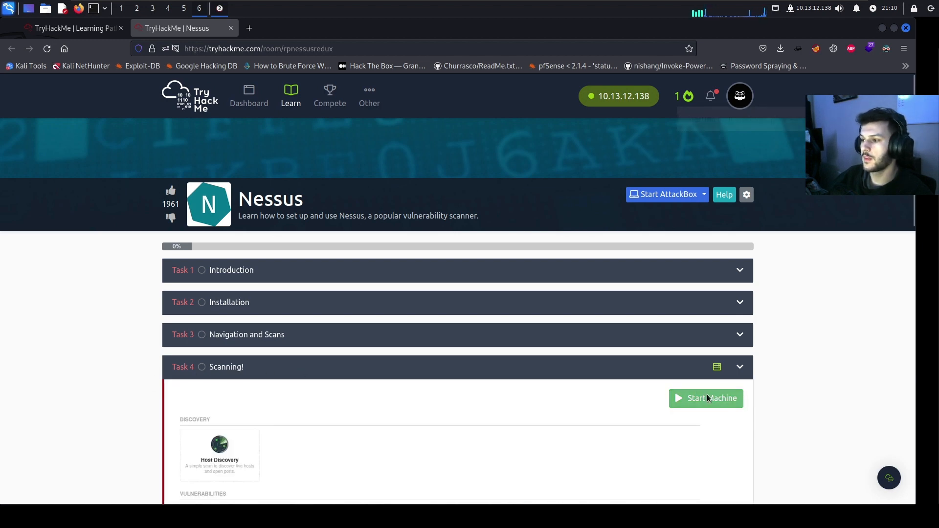
pyautogui.click(624, 366)
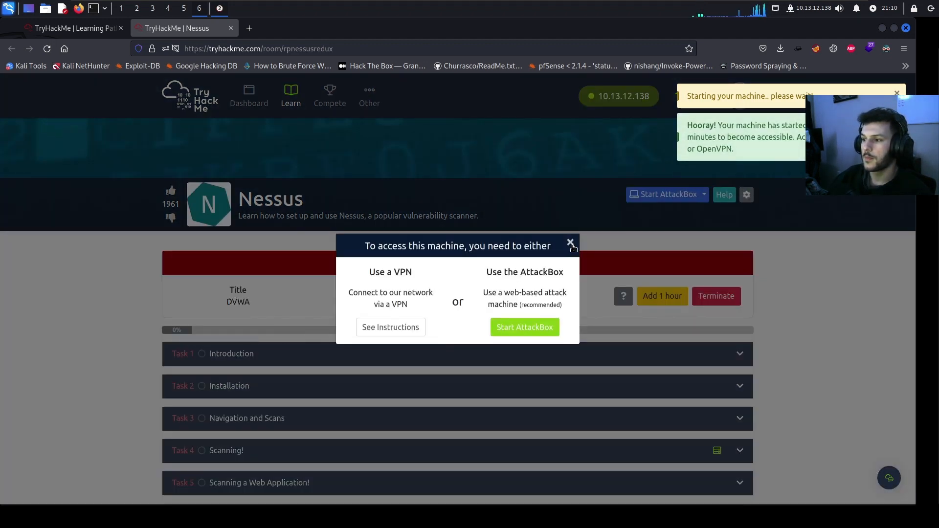
pyautogui.click(568, 241)
pyautogui.scroll(-2, 345, 336)
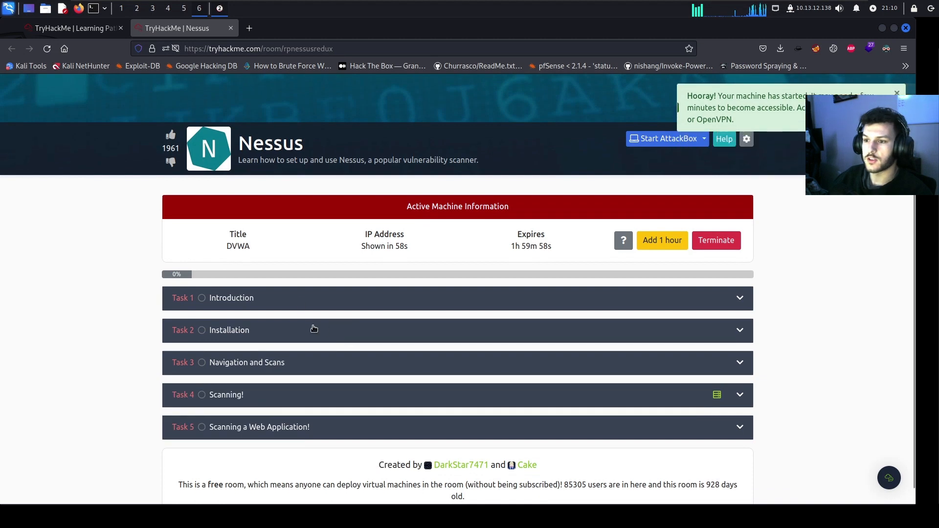
# Mark Task 1 Introduction as completed, then expand Task 2 Installation
pyautogui.click(299, 297)
pyautogui.scroll(-4, 293, 325)
pyautogui.scroll(-7, 264, 328)
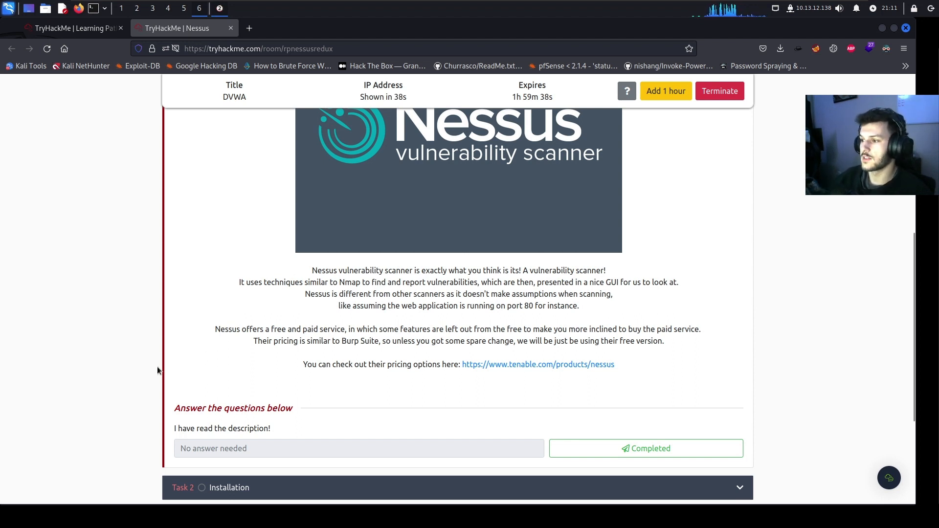
pyautogui.scroll(-1, 157, 366)
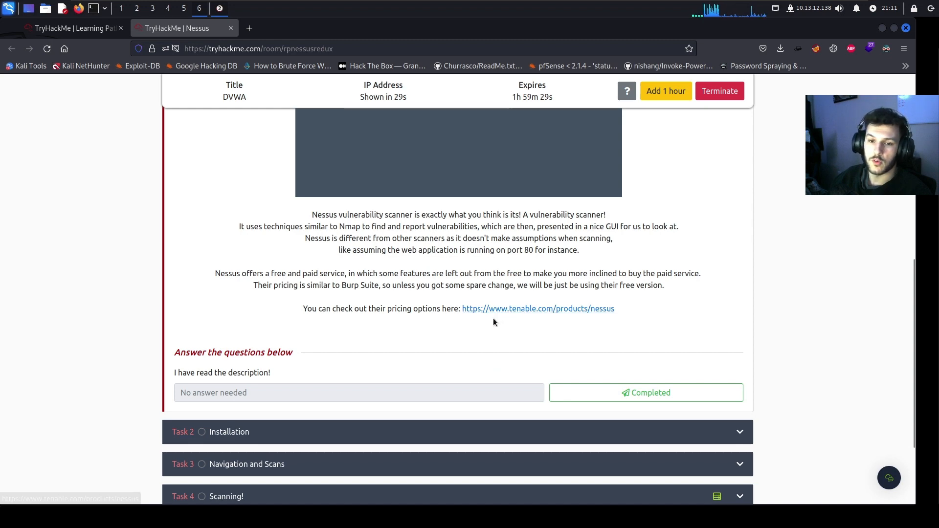
pyautogui.click(617, 391)
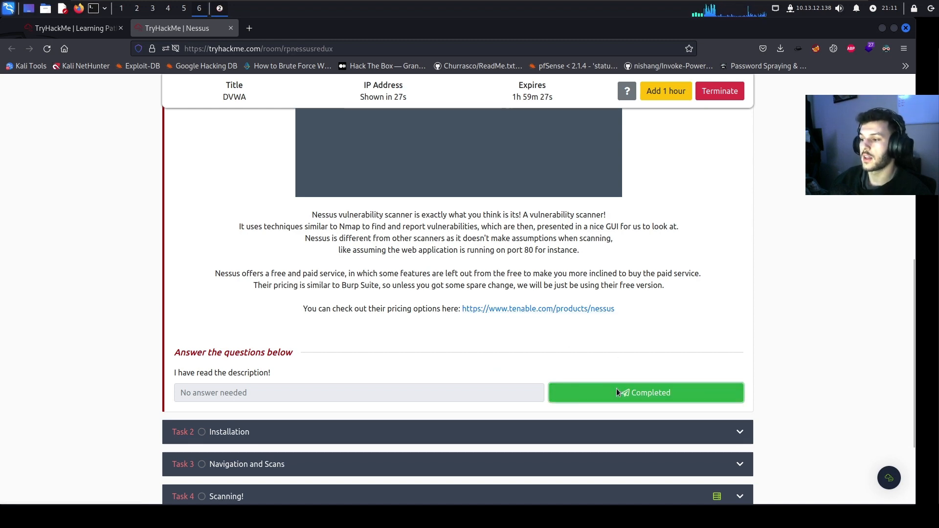
pyautogui.click(311, 432)
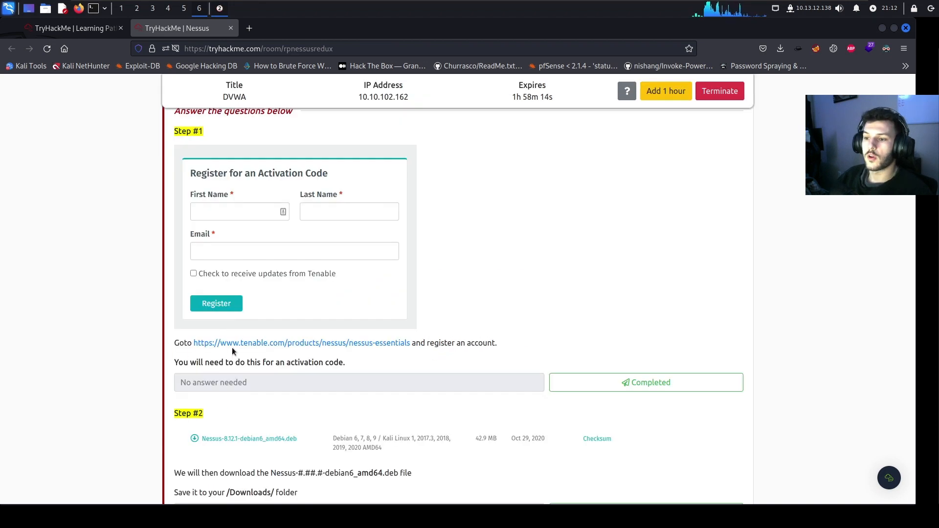
# Open the tenable.com Nessus Essentials link in a new tab
pyautogui.rightClick(235, 344)
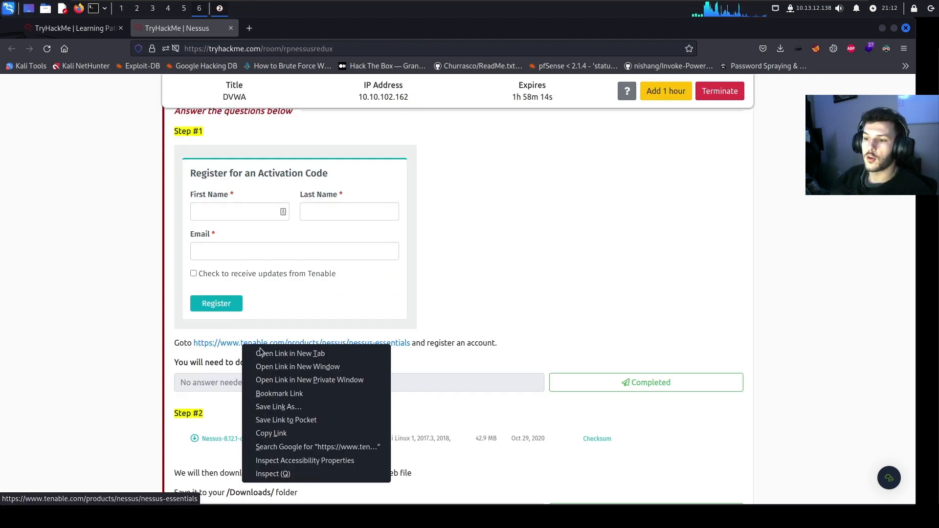
pyautogui.click(274, 351)
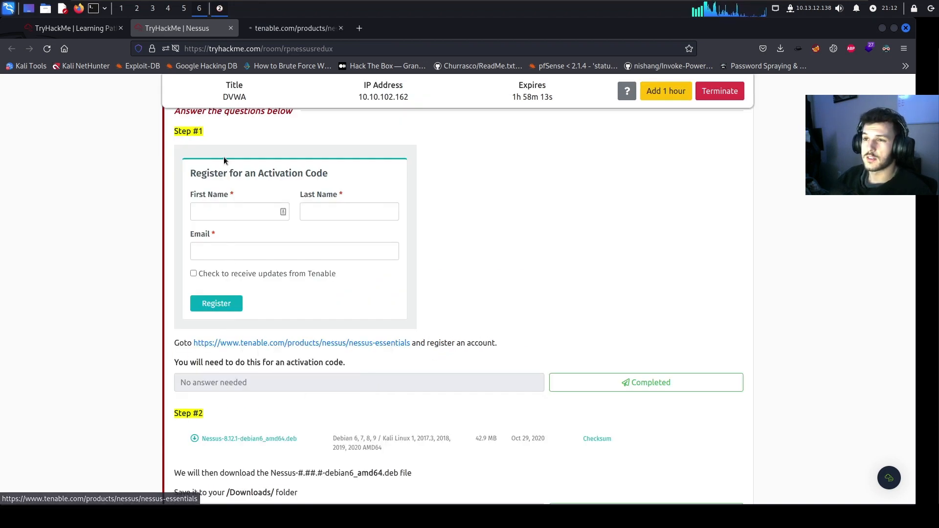
pyautogui.click(316, 29)
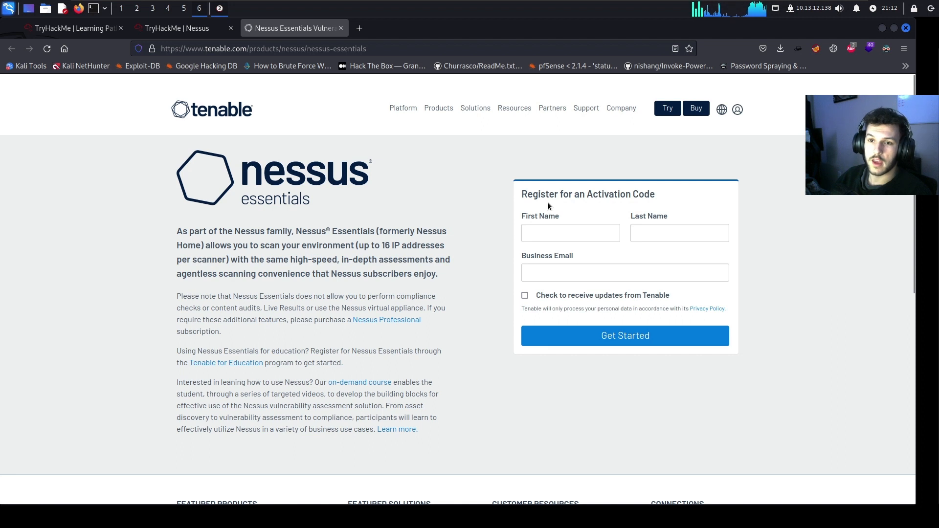
# Fill in the first name, last name and business e-mail, then submit the registration
pyautogui.click(547, 233)
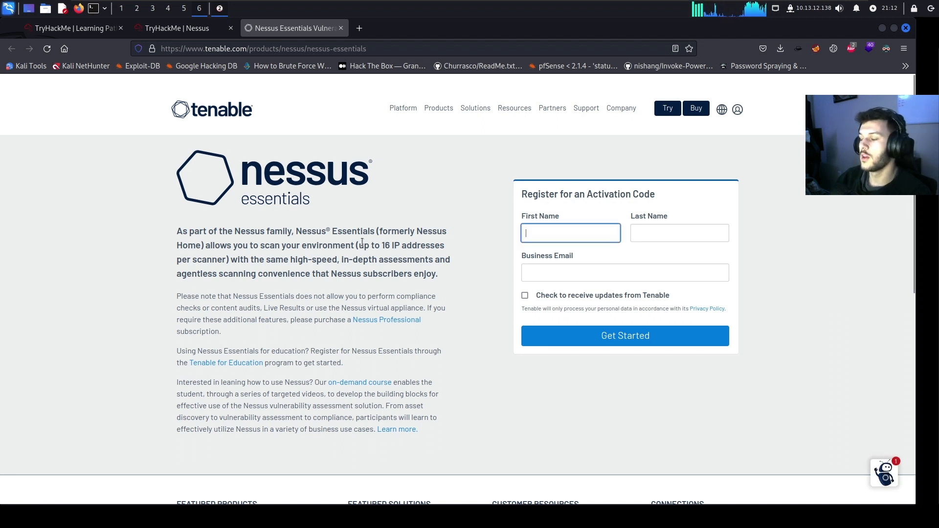
pyautogui.write('cyber')
pyautogui.press('Tab')
pyautogui.write('otte')
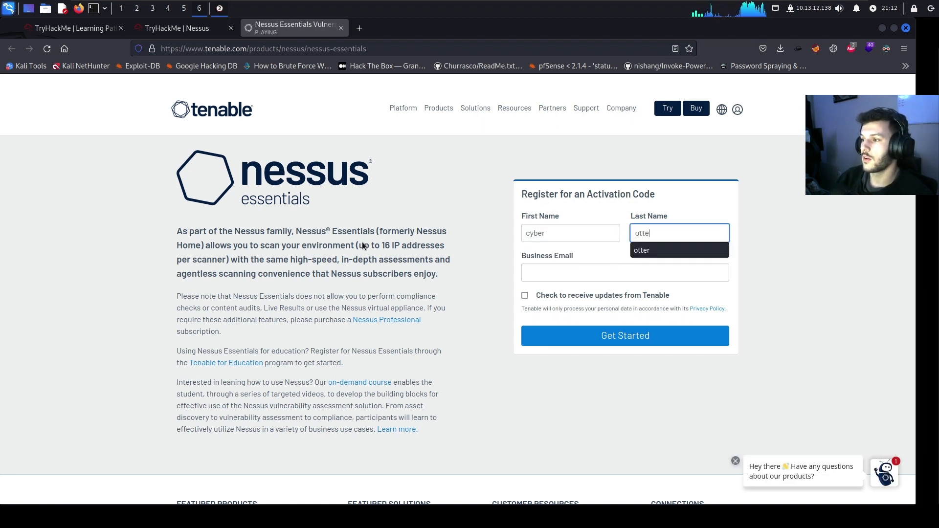
pyautogui.write('r')
pyautogui.click(581, 273)
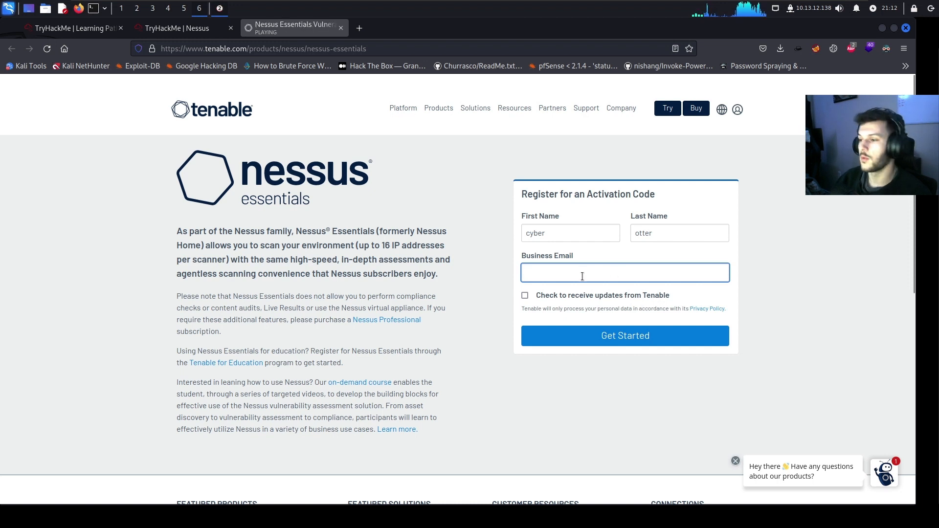
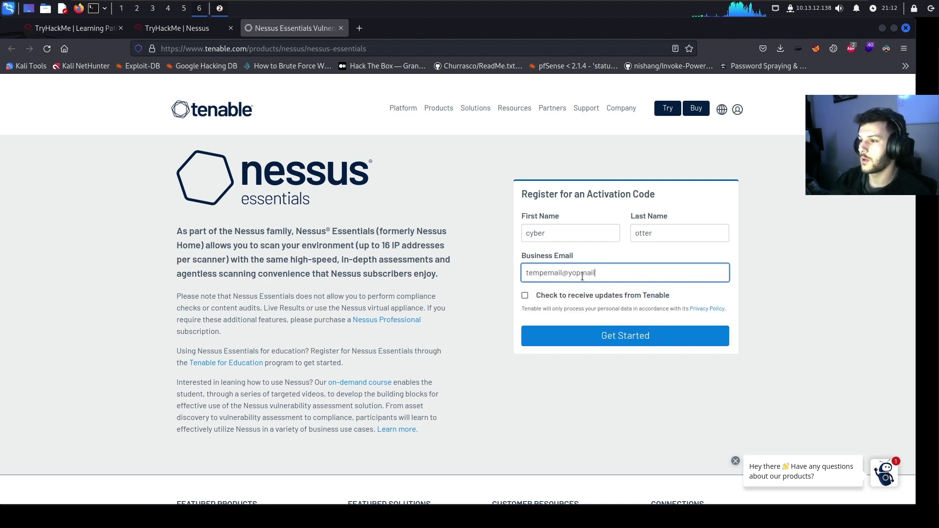
pyautogui.press('Return')
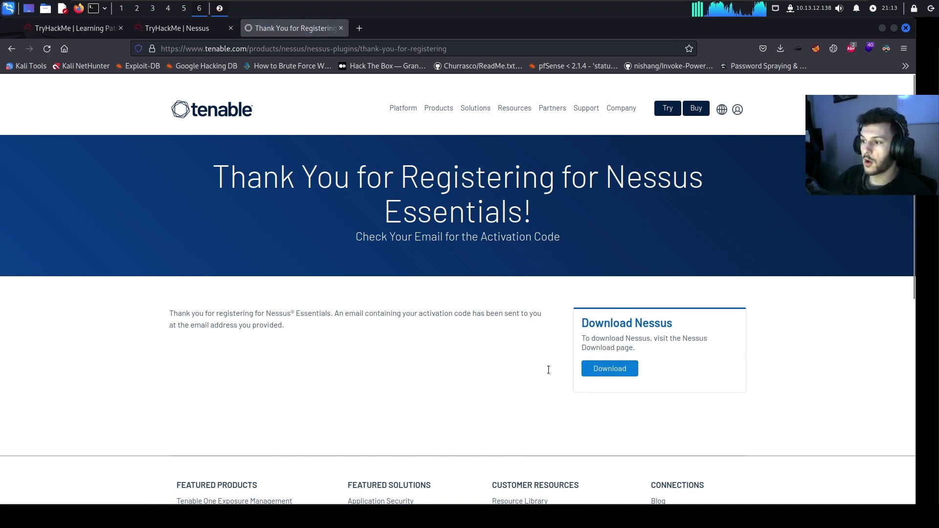
# Download Nessus 10.4.1 for Linux - Debian - amd64, accepting the license agreement
pyautogui.click(627, 369)
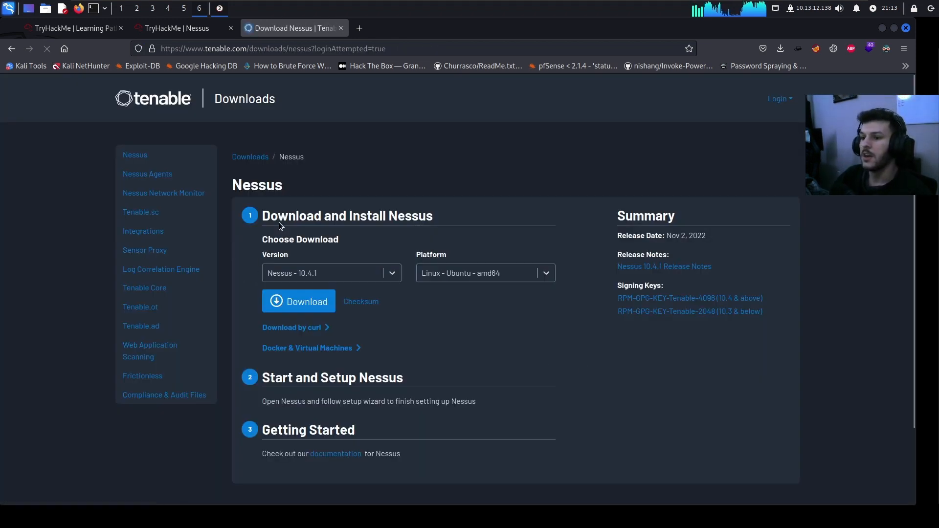
pyautogui.click(349, 277)
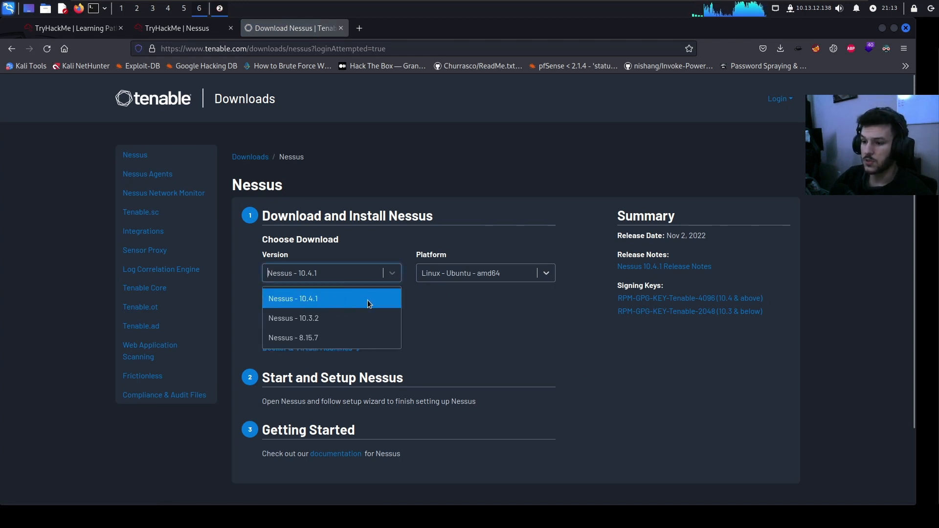
pyautogui.click(367, 300)
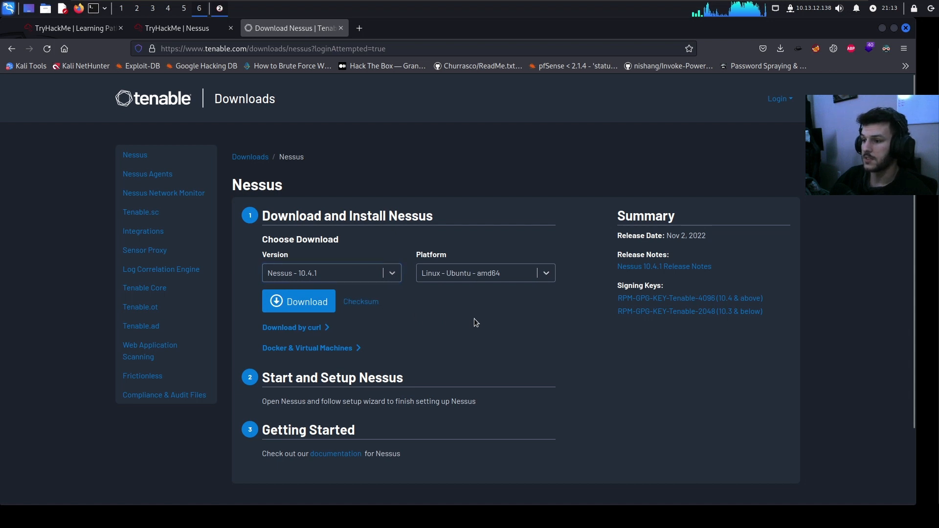
pyautogui.click(506, 273)
pyautogui.scroll(10, 487, 336)
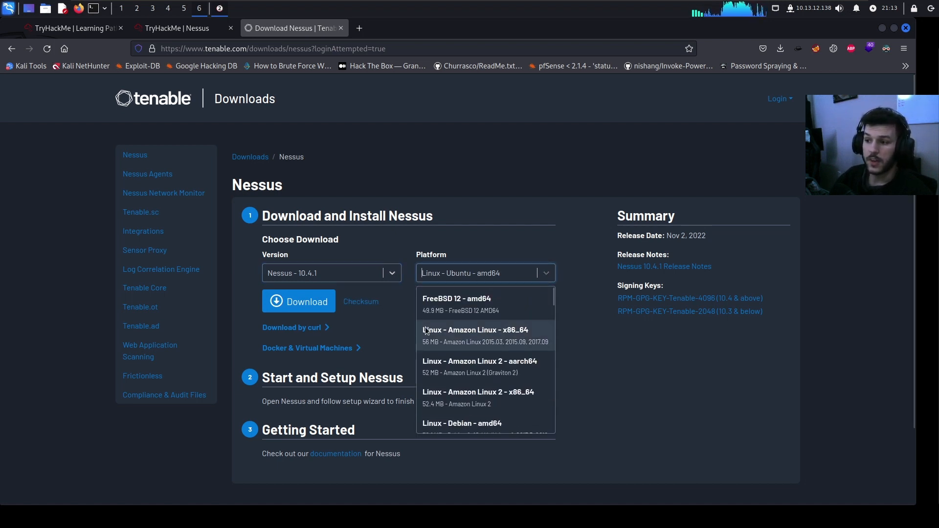
pyautogui.scroll(-2, 416, 367)
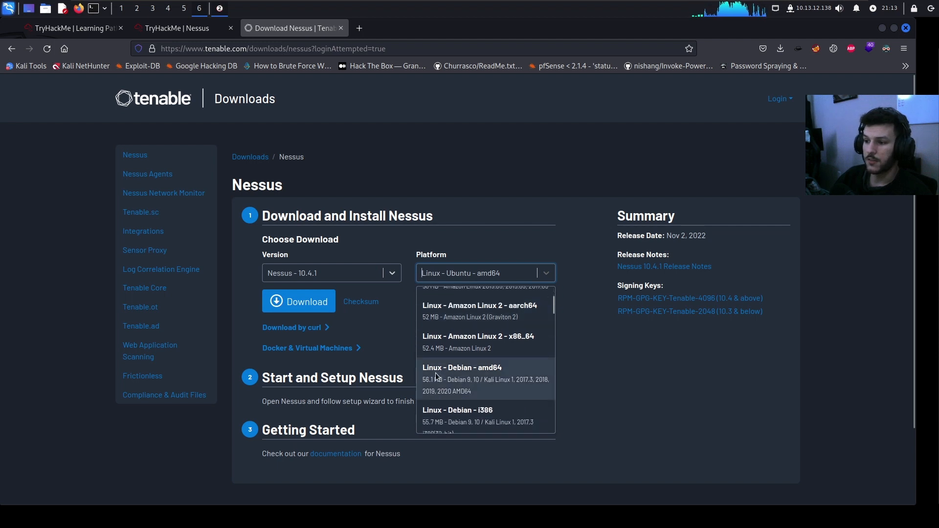
pyautogui.click(485, 382)
pyautogui.click(300, 307)
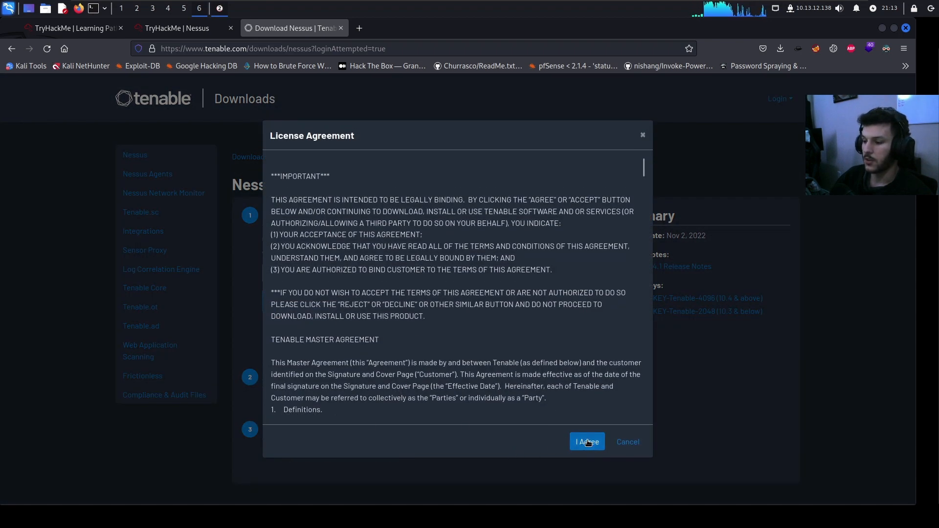
pyautogui.click(587, 442)
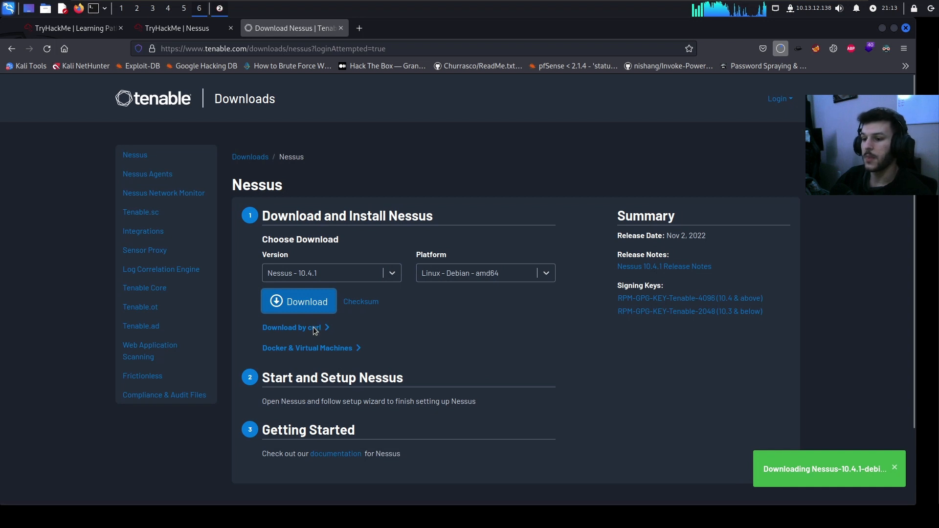
# Check the curl download command and the Nessus download progress
pyautogui.click(315, 331)
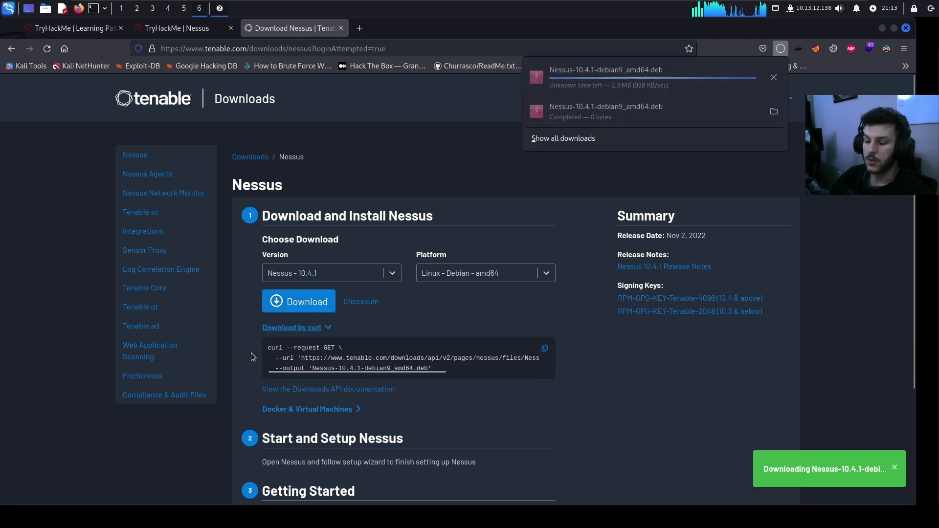
pyautogui.click(428, 432)
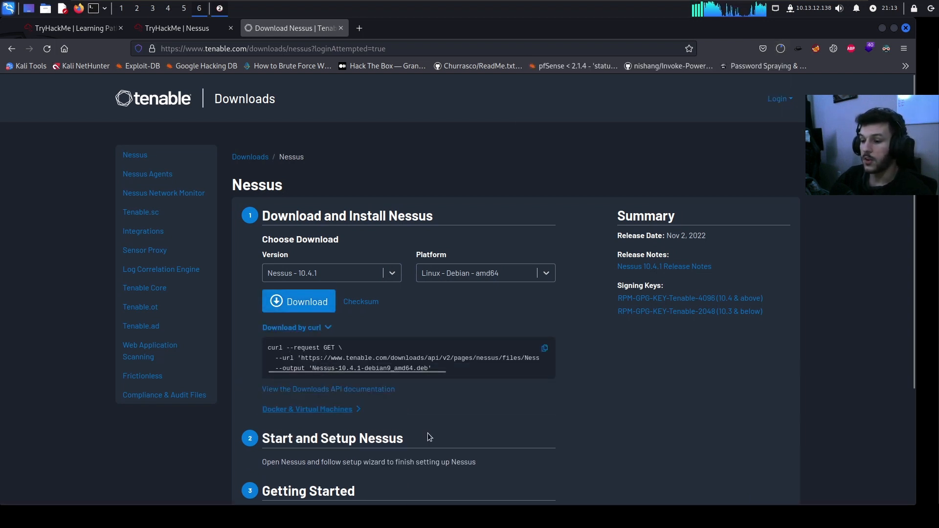
pyautogui.scroll(-2, 238, 399)
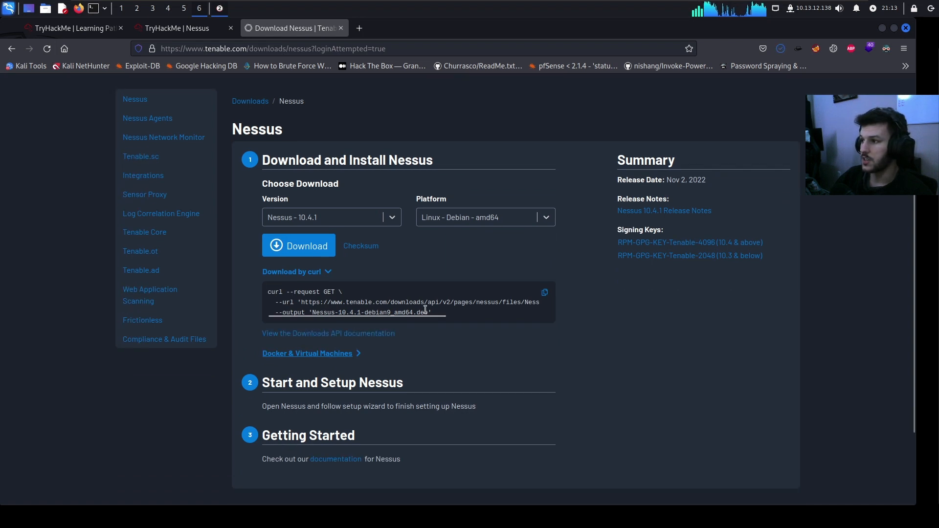
pyautogui.scroll(2, 425, 310)
pyautogui.click(780, 49)
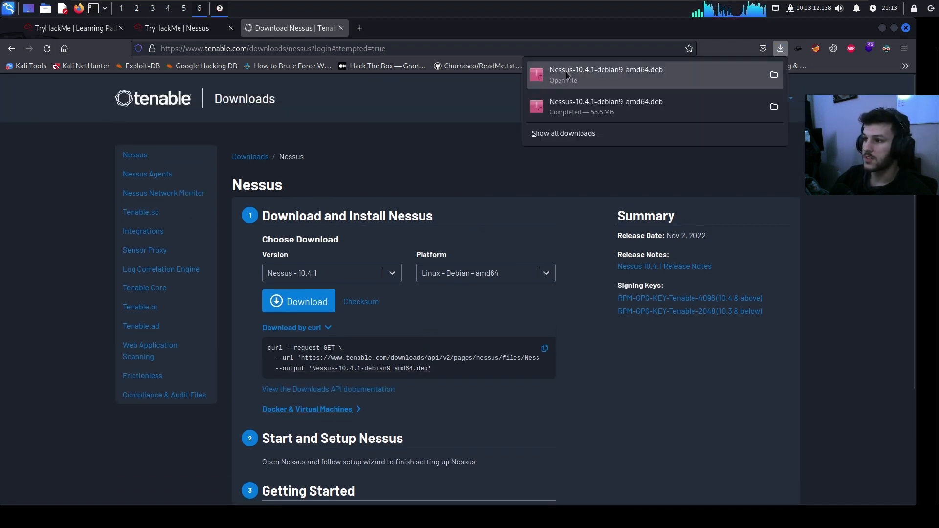
pyautogui.click(572, 186)
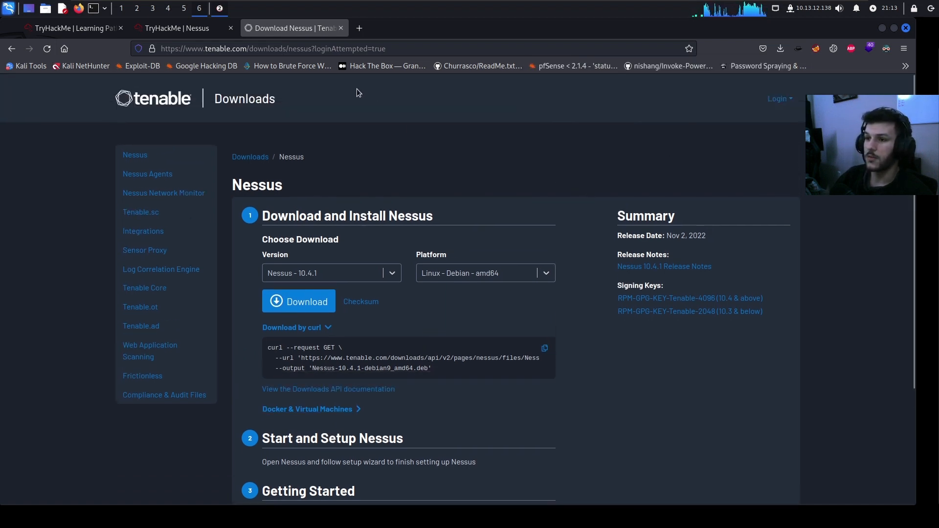
# Mark Installation Steps #1 and #2 as completed in the TryHackMe room
pyautogui.click(194, 28)
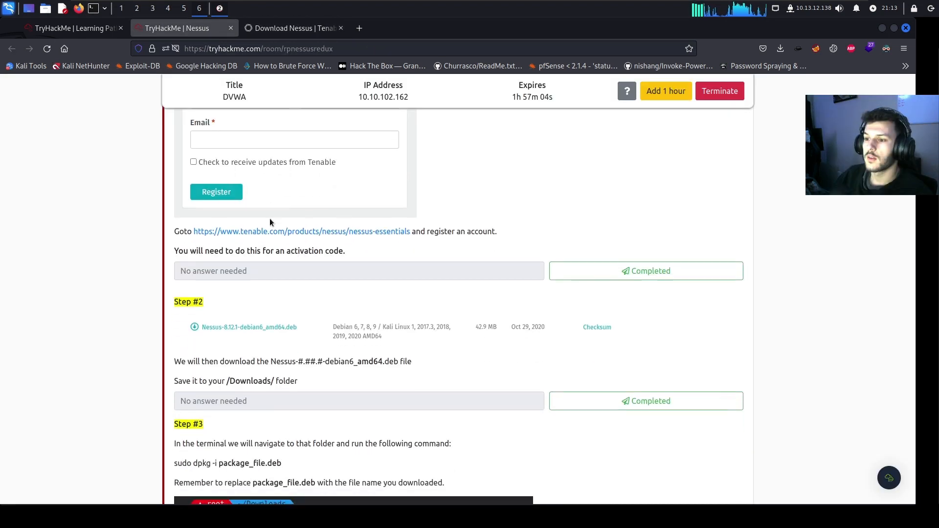
pyautogui.click(606, 271)
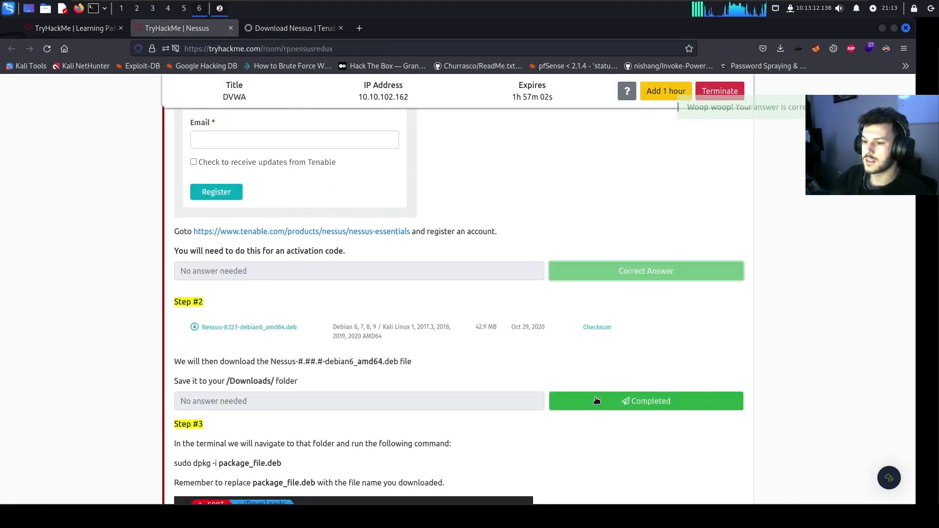
pyautogui.click(596, 400)
pyautogui.scroll(-3, 513, 373)
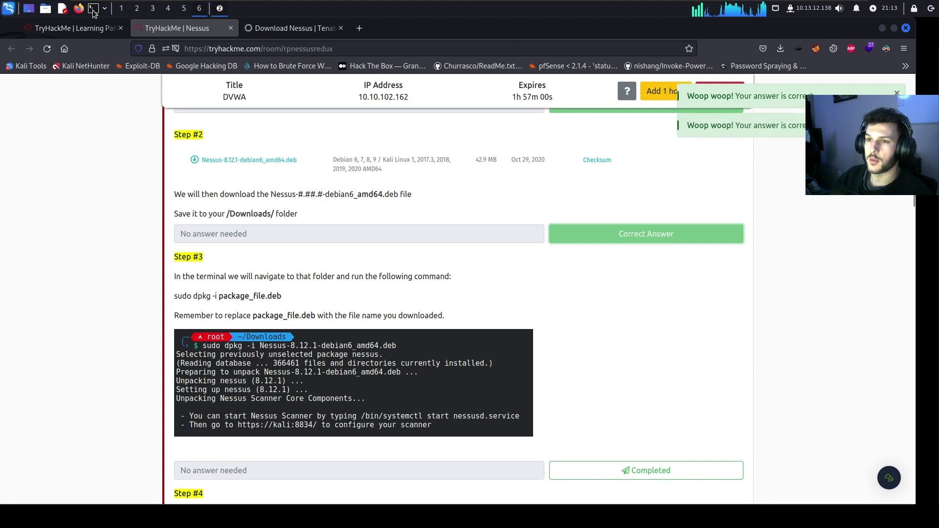
pyautogui.click(92, 8)
# In Downloads, run dpkg -i on the Nessus-10.4.1-debian9_amd64.deb package
pyautogui.write('c')
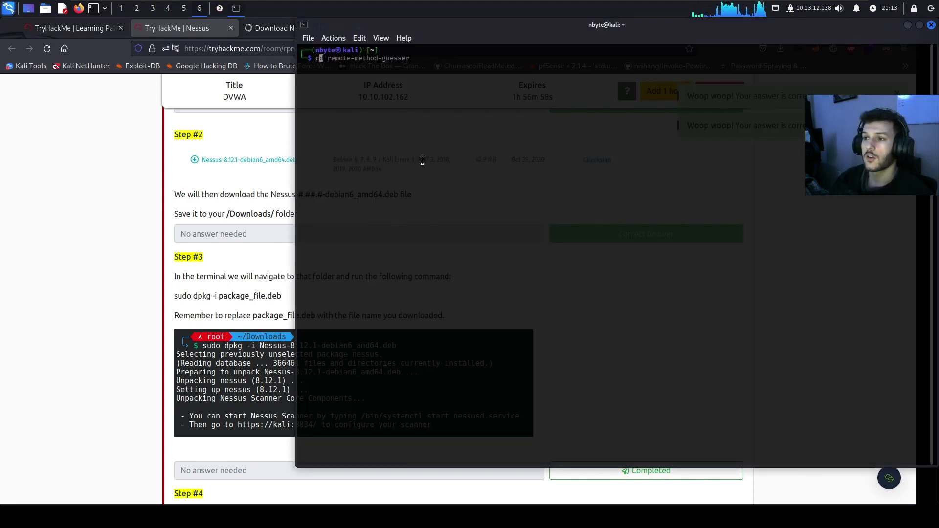
pyautogui.write('d Downloads')
pyautogui.press('Return')
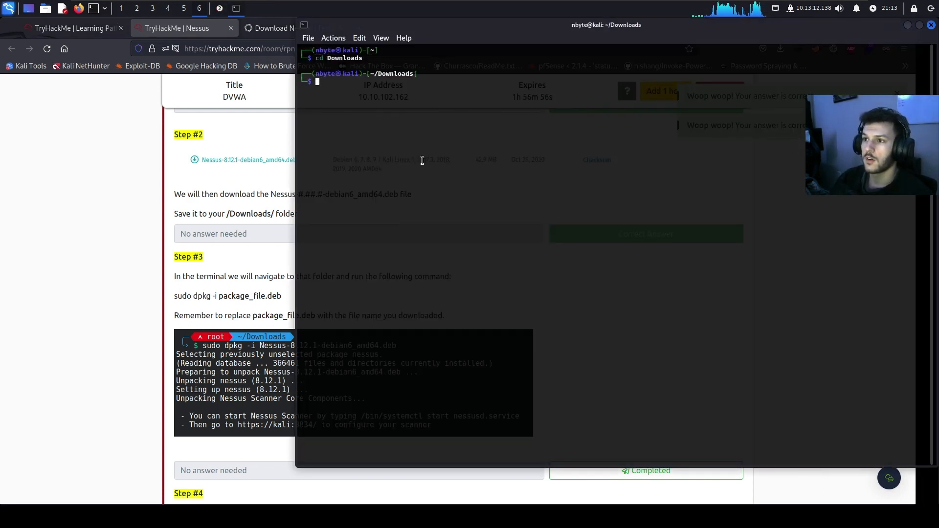
pyautogui.write('d')
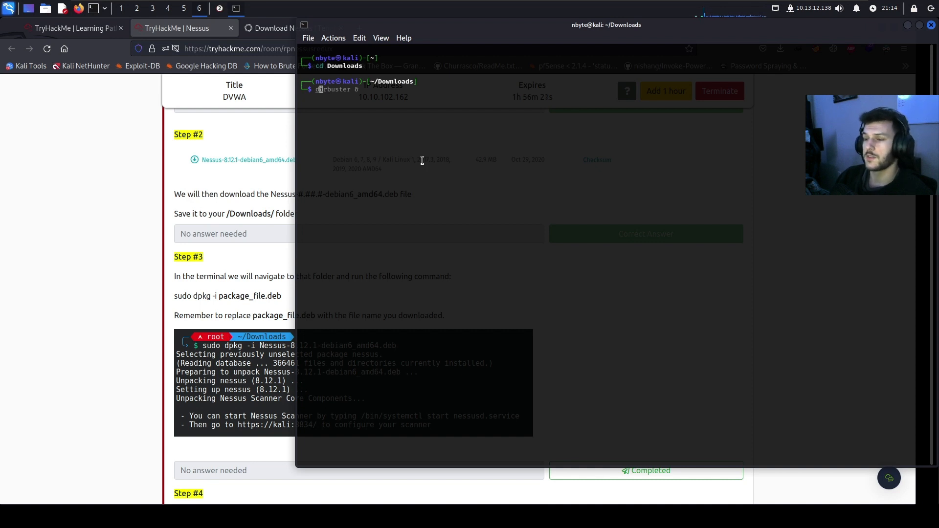
pyautogui.press('BackSpace')
pyautogui.write('s')
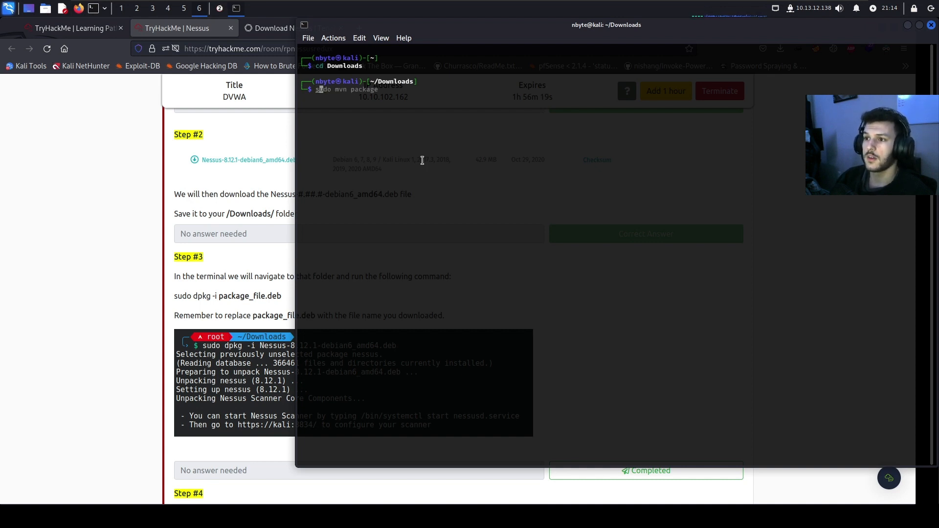
pyautogui.press('BackSpace')
pyautogui.write('dpkg')
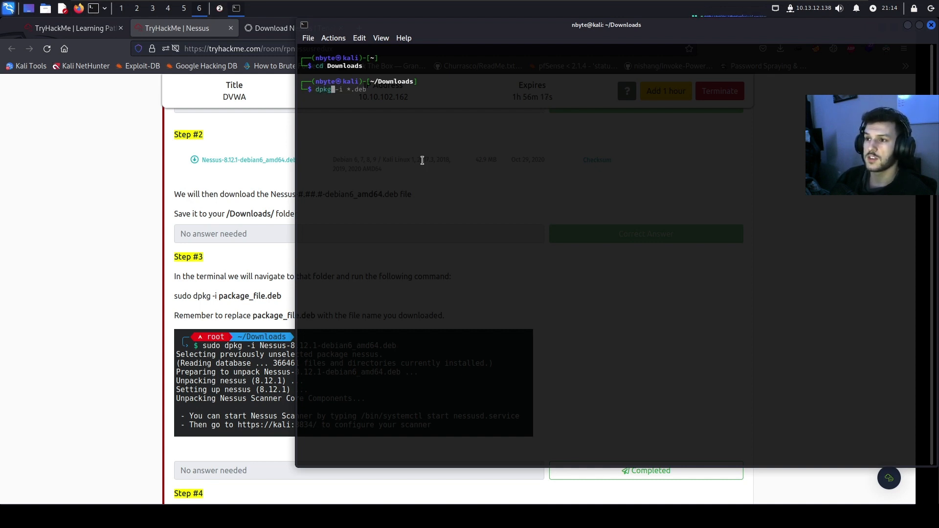
pyautogui.write(' -i ')
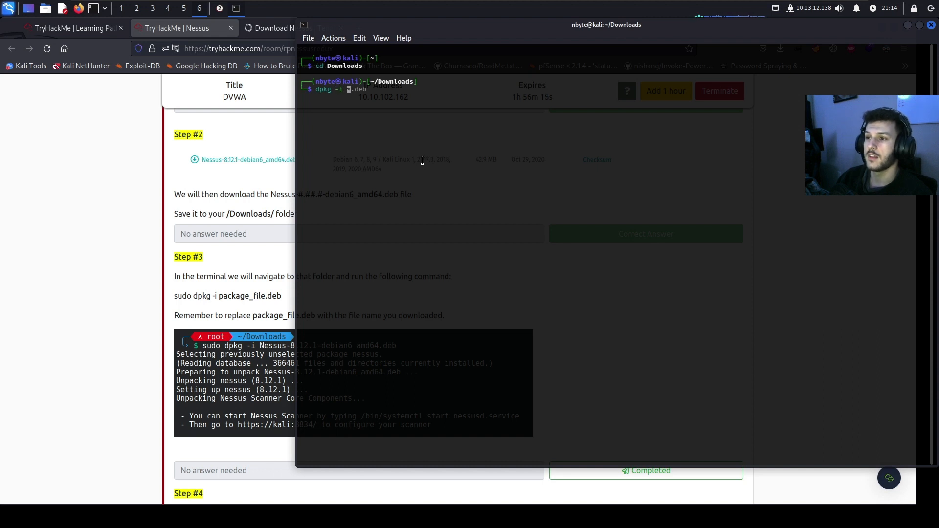
pyautogui.write('Ness')
pyautogui.press('Tab')
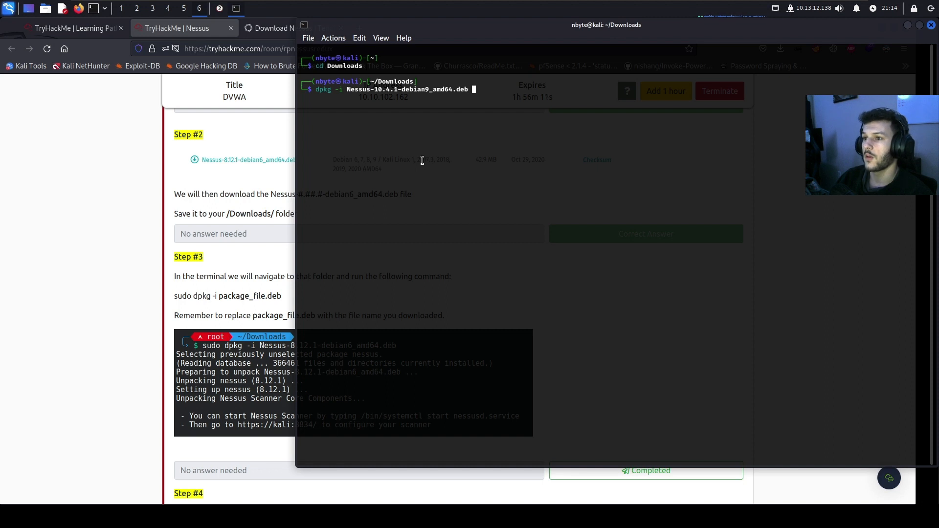
pyautogui.press('Return')
# Rerun the package install with sudo so it reports INSTALL PASSED
pyautogui.press('Up')
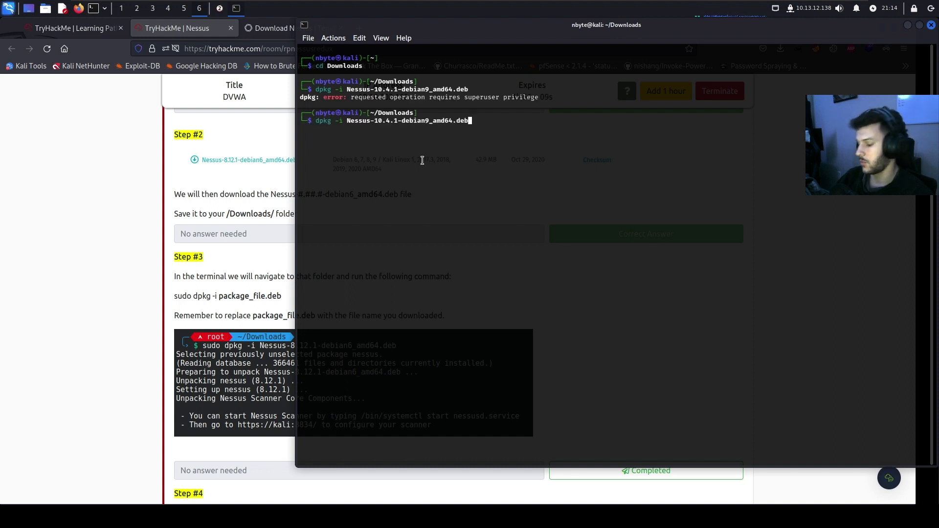
pyautogui.write('sudo')
pyautogui.press('Return')
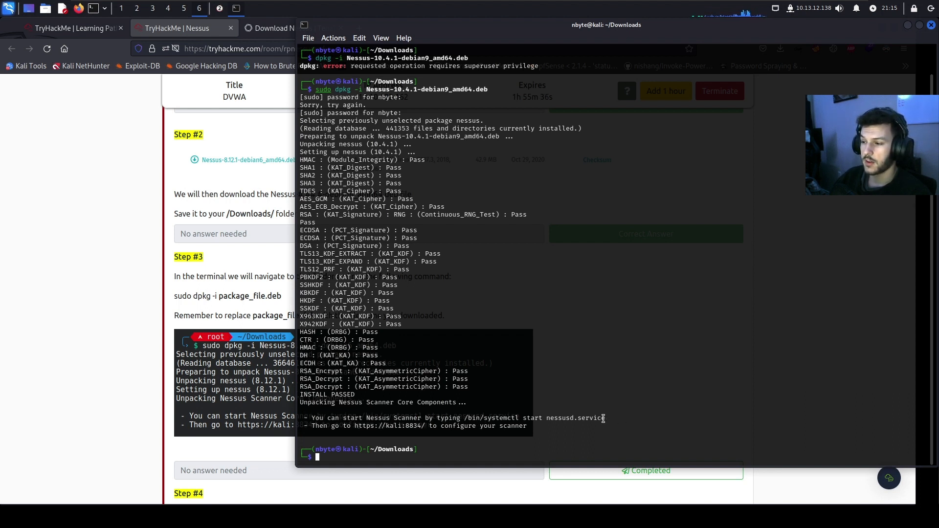
pyautogui.moveTo(603, 418); pyautogui.dragTo(460, 421)
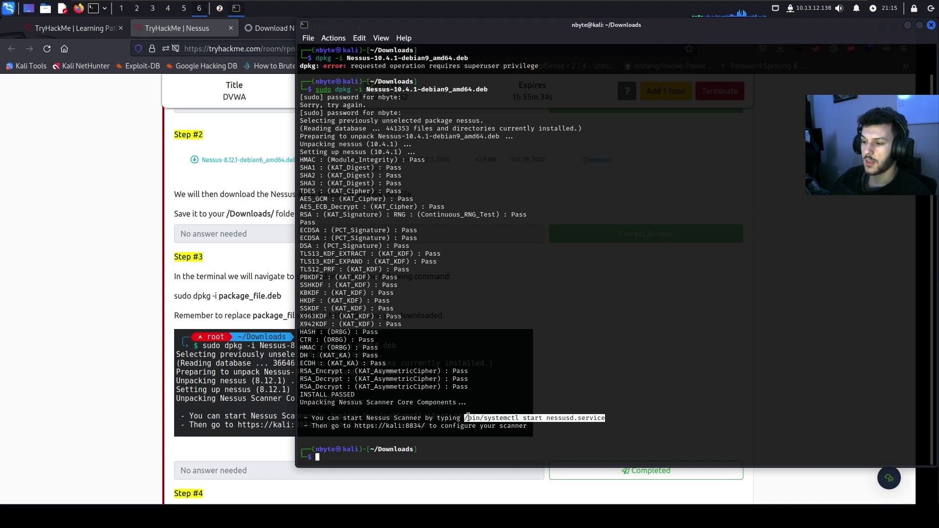
# Start nessusd.service with /bin/systemctl, retrying with sudo after the authentication prompt
pyautogui.middleClick(458, 427)
pyautogui.press('Return')
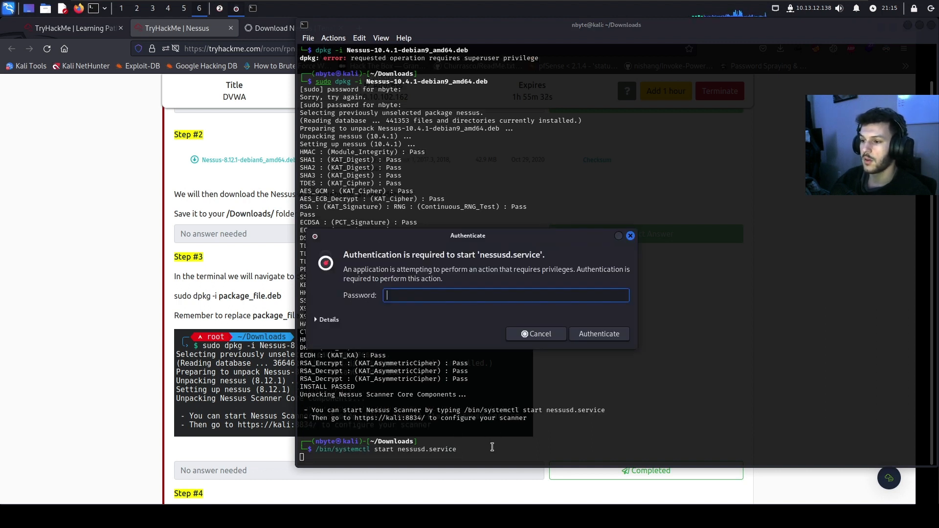
pyautogui.click(554, 336)
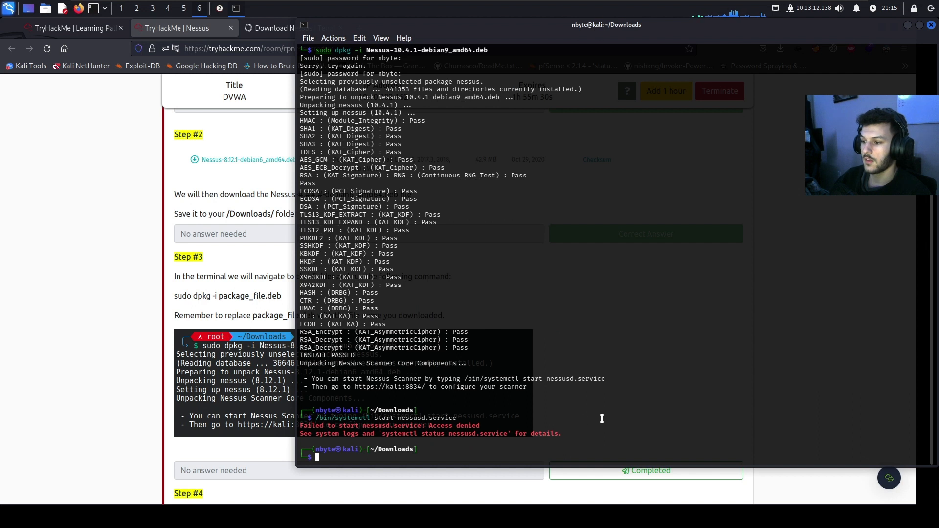
pyautogui.press('Up')
pyautogui.write('sudo')
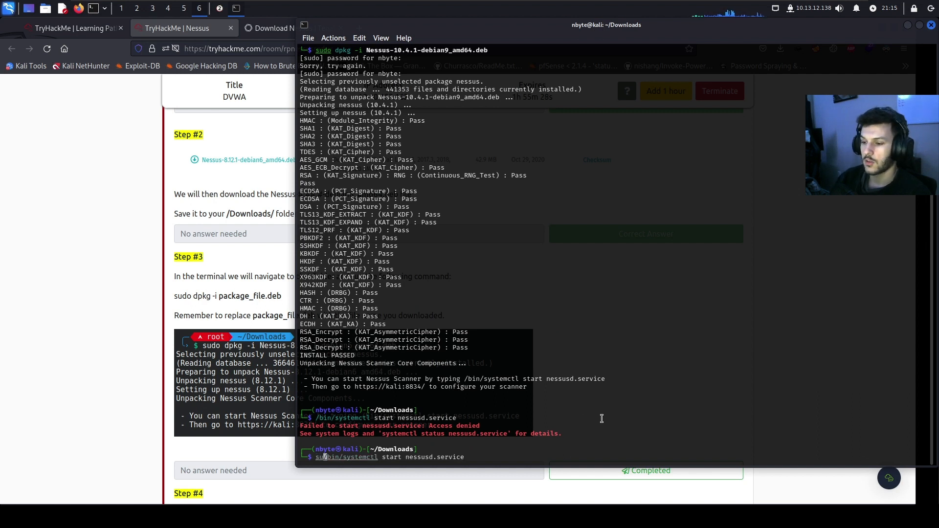
pyautogui.press('Return')
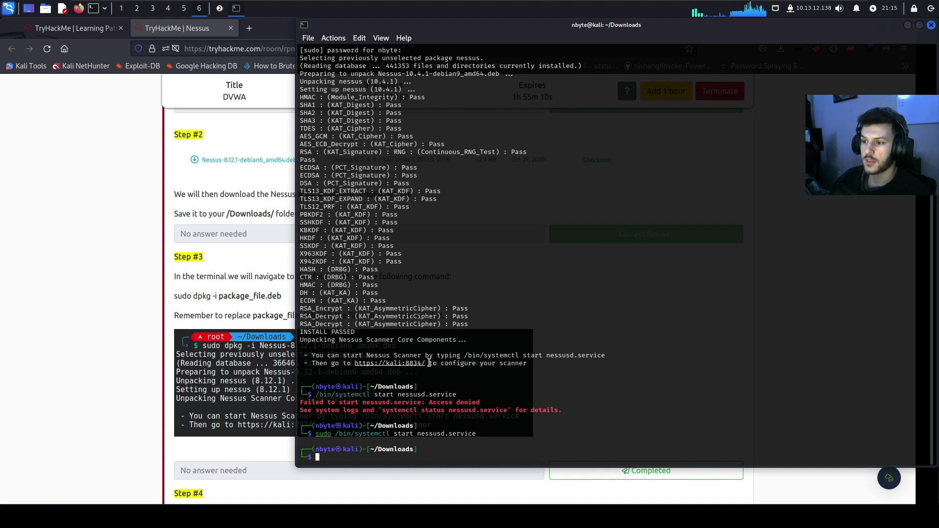
pyautogui.moveTo(429, 362); pyautogui.dragTo(362, 368)
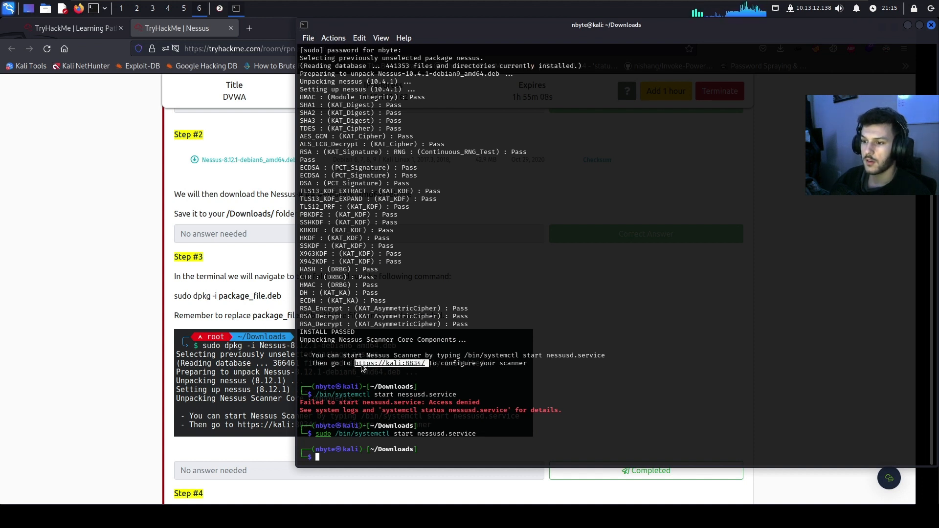
pyautogui.rightClick(361, 366)
pyautogui.click(412, 184)
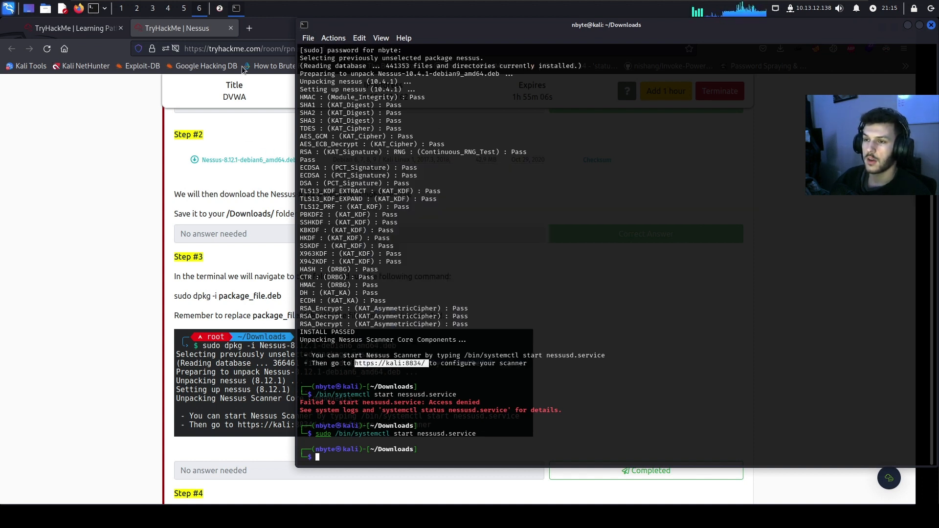
pyautogui.click(278, 33)
pyautogui.click(249, 28)
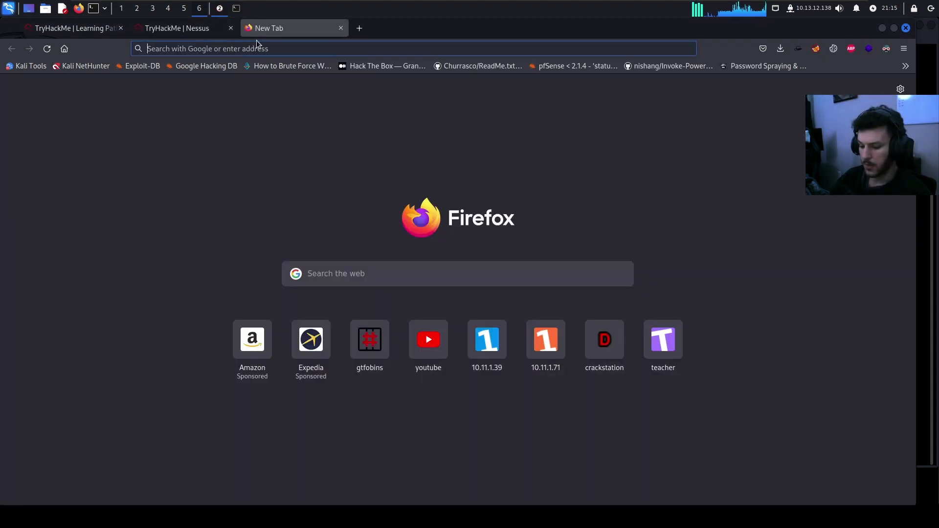
pyautogui.hotkey('ctrl', 'v')
pyautogui.press('Return')
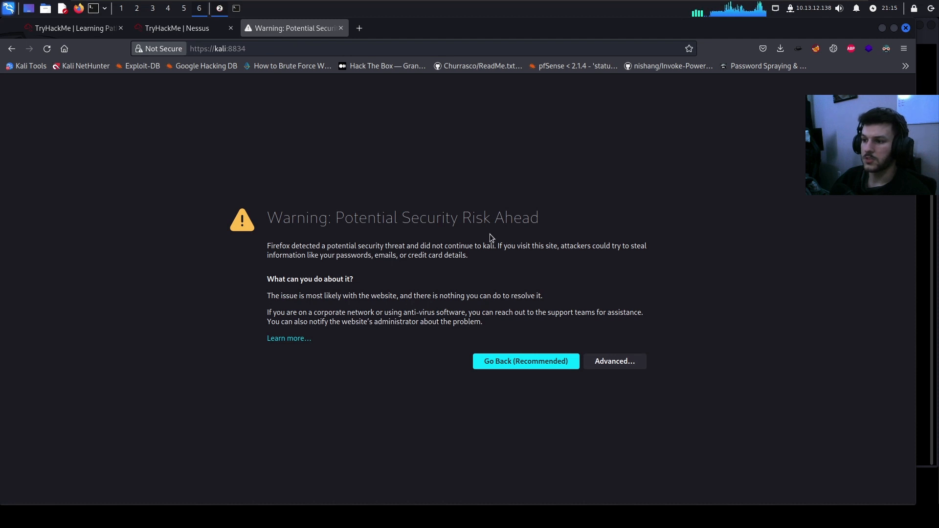
pyautogui.click(638, 362)
pyautogui.scroll(-2, 611, 416)
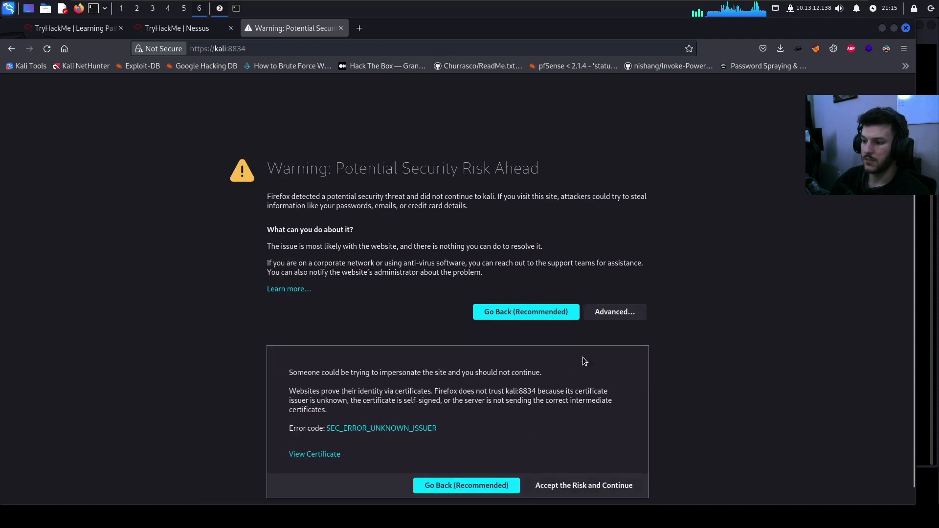
pyautogui.click(577, 471)
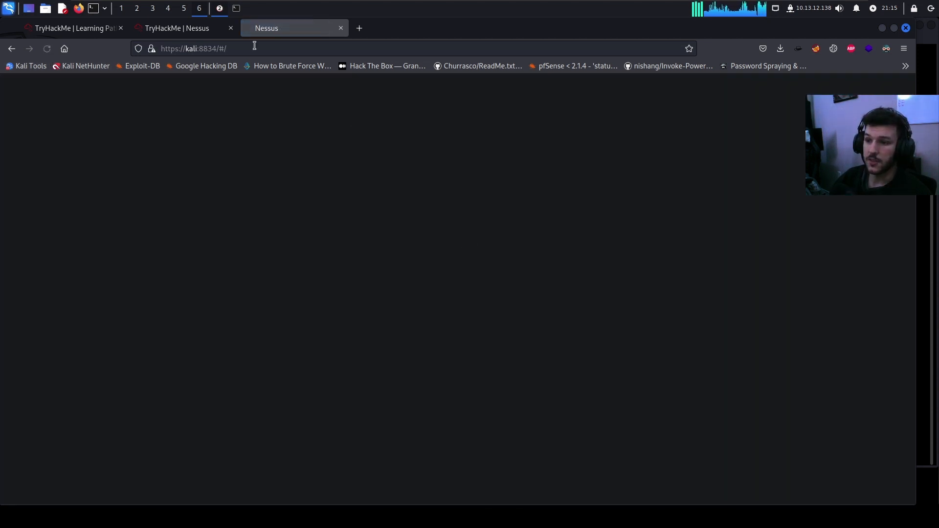
pyautogui.click(151, 48)
pyautogui.click(213, 91)
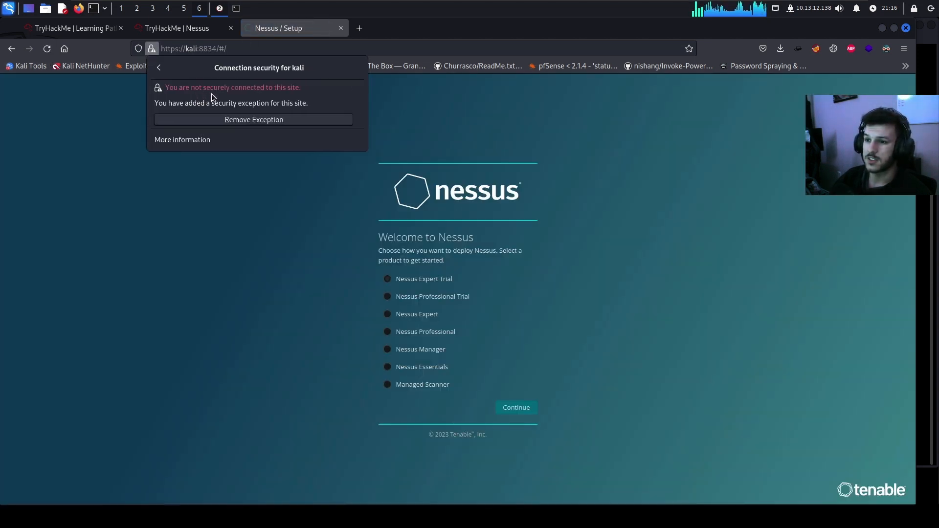
pyautogui.click(247, 383)
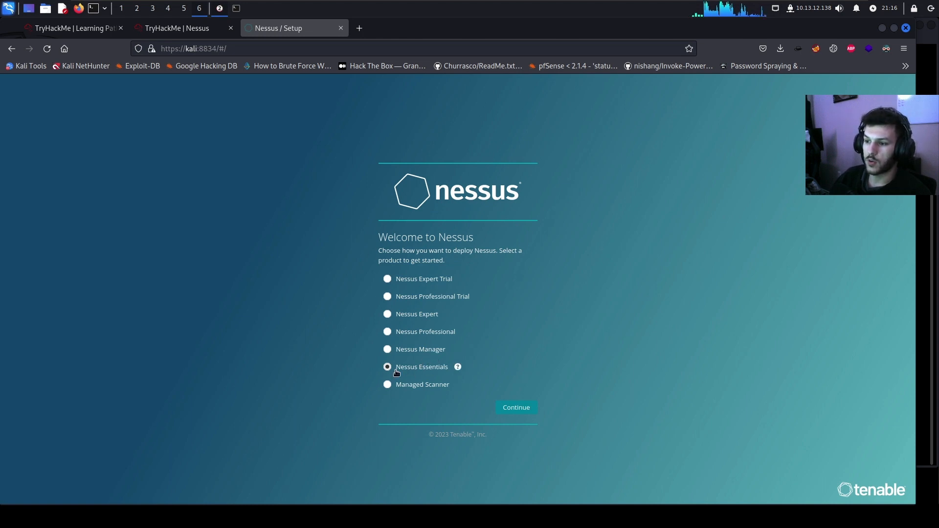
# Choose Nessus Essentials, skip the e-mail form and submit the pasted activation code
pyautogui.click(517, 408)
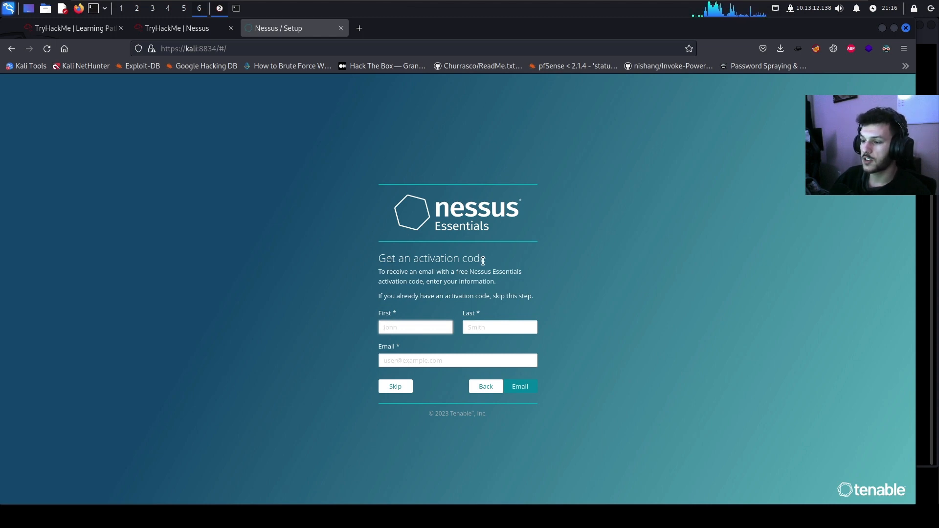
pyautogui.click(384, 389)
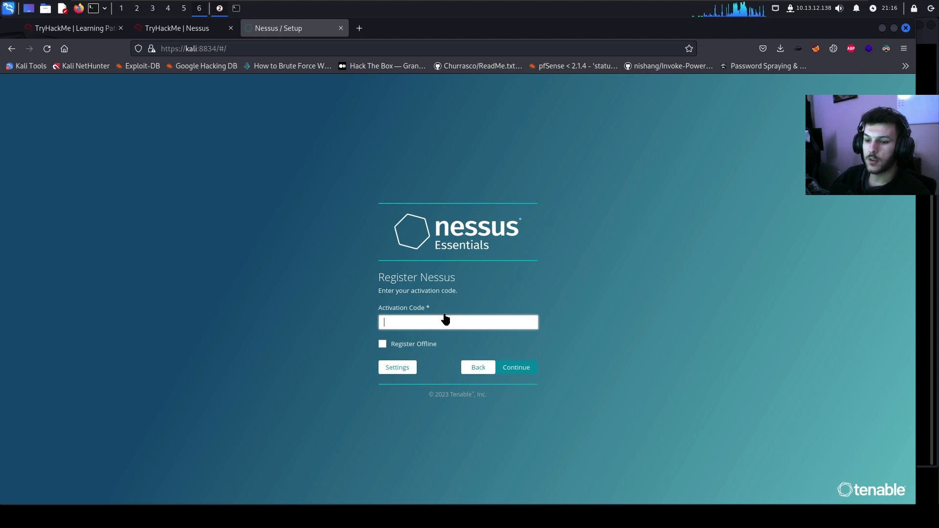
pyautogui.hotkey('ctrl', 'v')
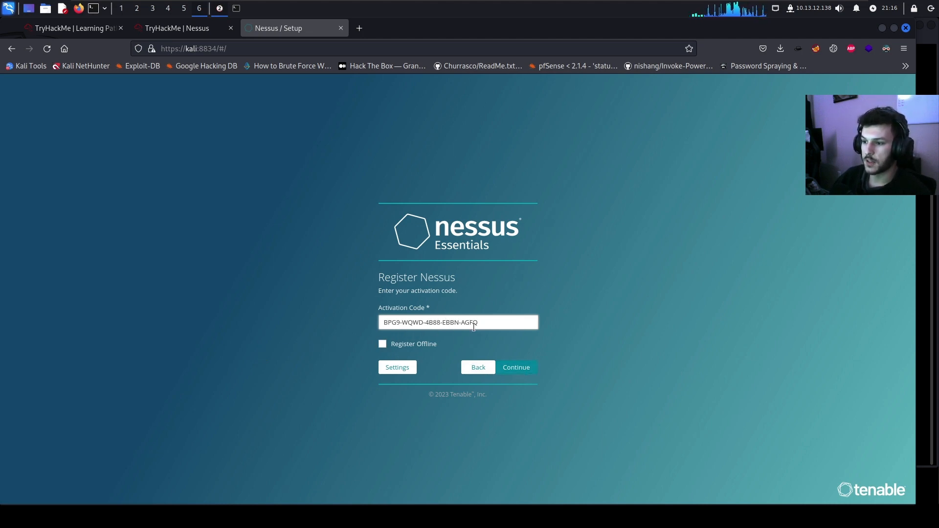
pyautogui.click(511, 369)
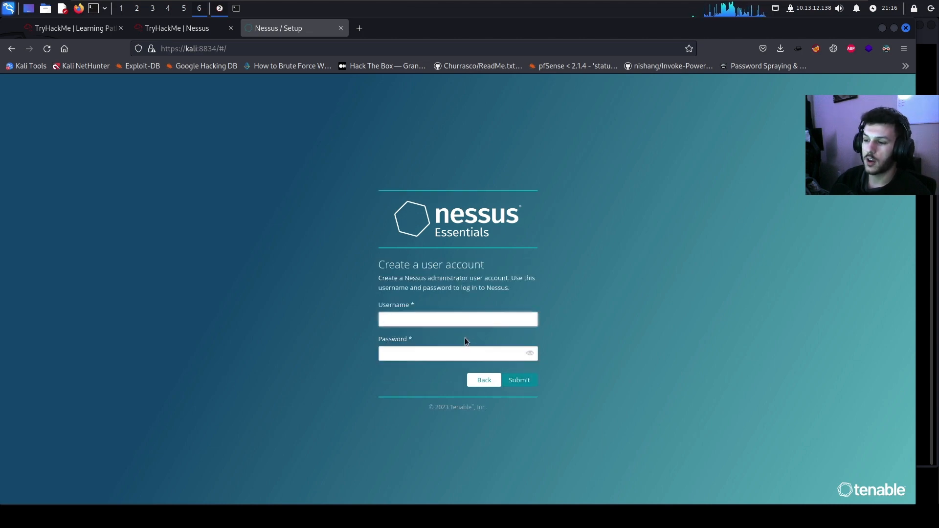
# Create the administrator account with a username and password, declining to save the login
pyautogui.write('cyberotter')
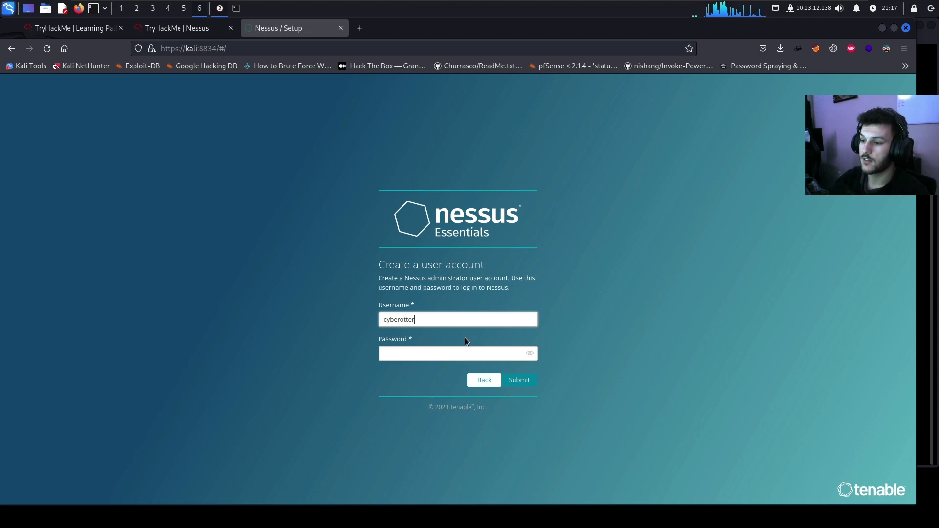
pyautogui.press('Tab')
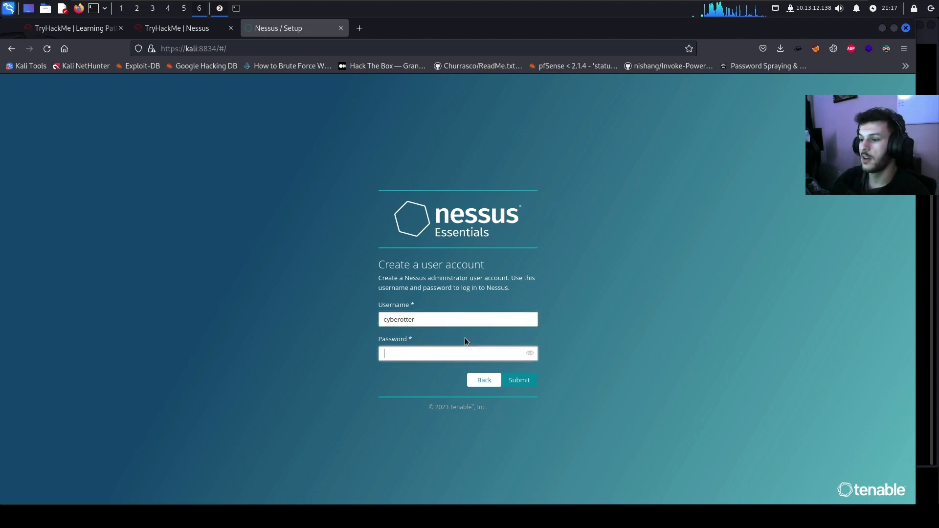
pyautogui.write('••••••••••')
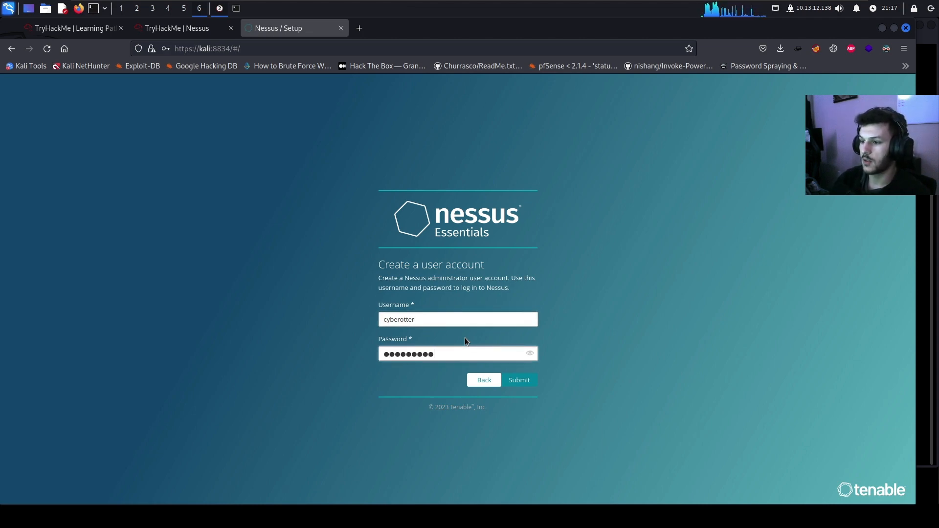
pyautogui.press('Return')
pyautogui.click(288, 186)
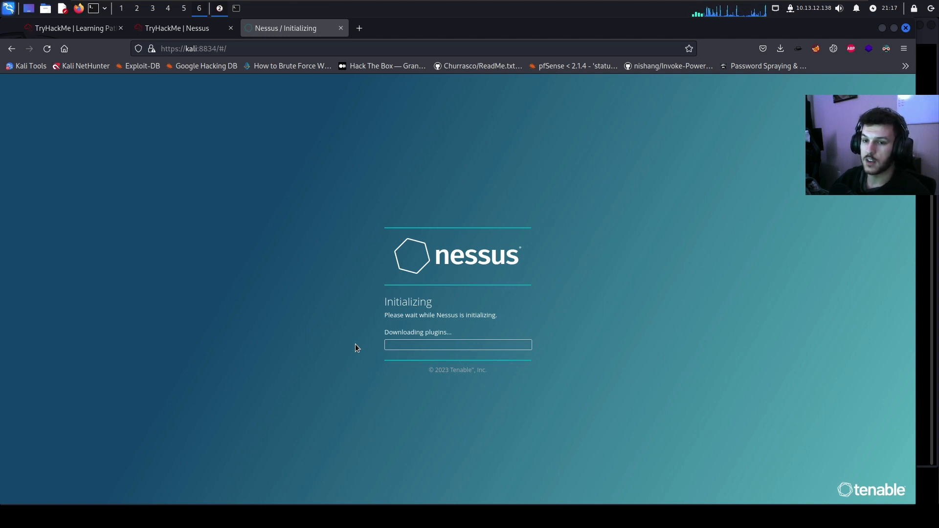
# Mark Installation Steps #3, #4 and #5 as completed
pyautogui.click(165, 33)
pyautogui.scroll(-3, 391, 341)
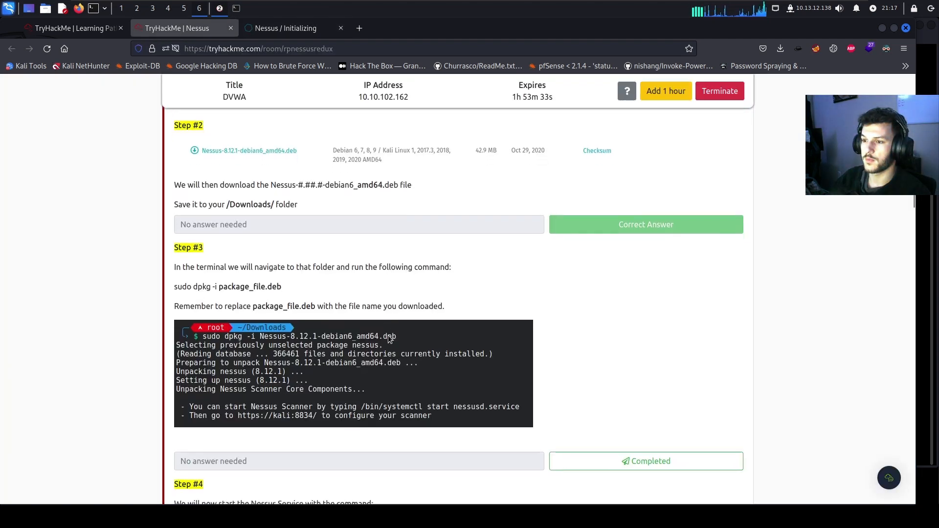
pyautogui.click(605, 358)
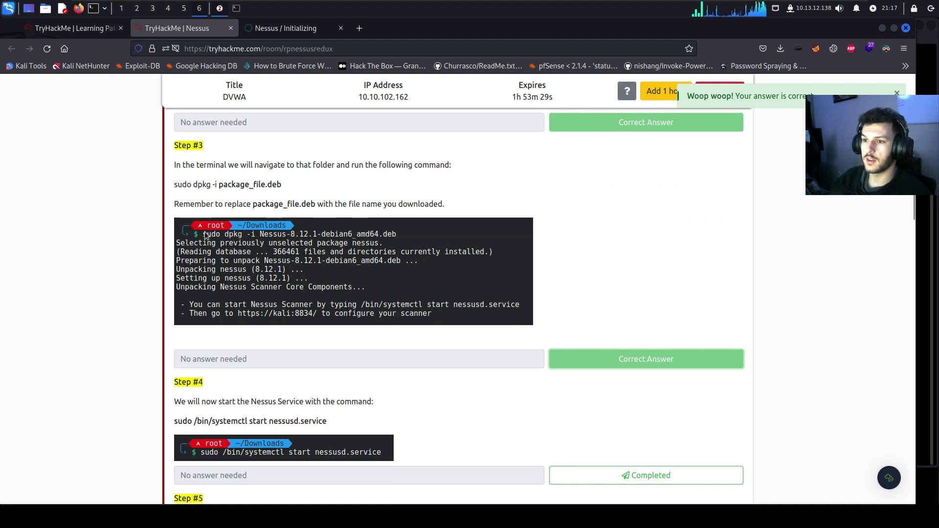
pyautogui.scroll(-3, 336, 242)
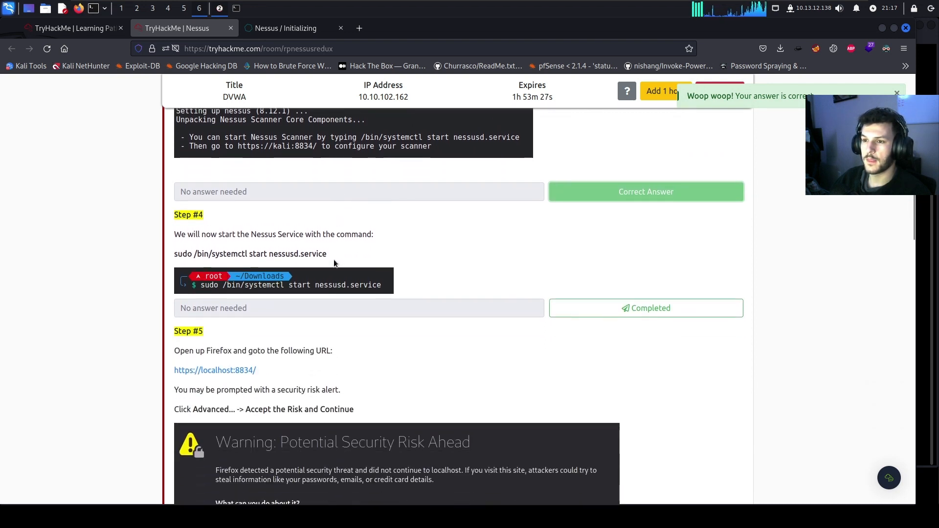
pyautogui.click(626, 307)
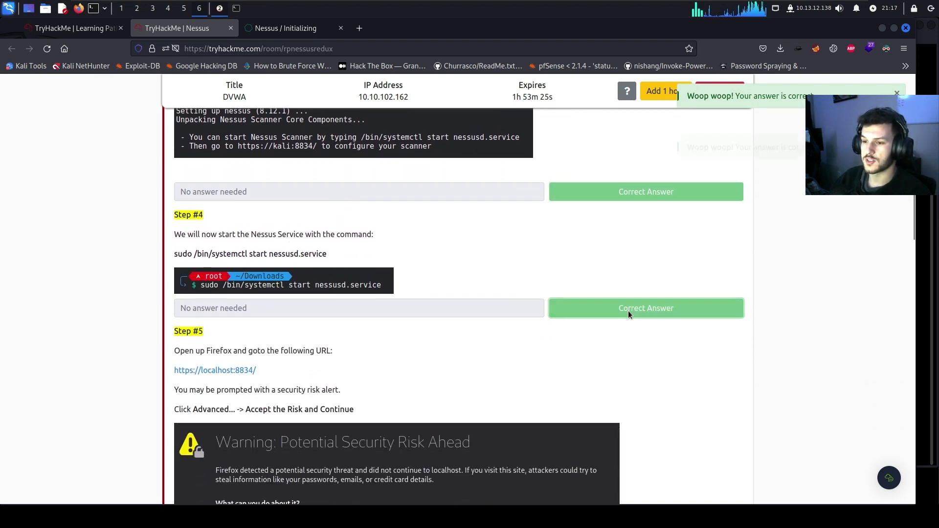
pyautogui.scroll(-3, 506, 302)
pyautogui.scroll(-6, 506, 302)
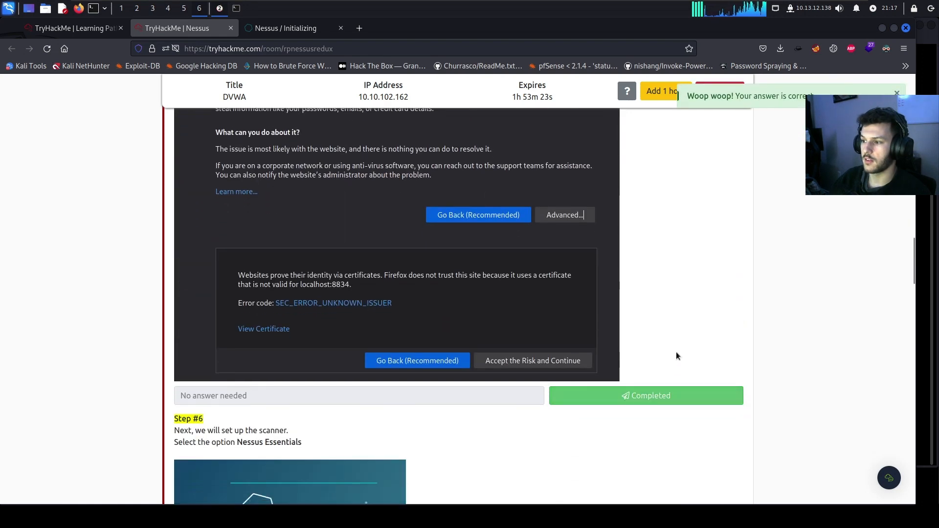
pyautogui.click(663, 265)
# Mark Installation Steps #6, #7 and #8 as completed
pyautogui.scroll(-7, 660, 269)
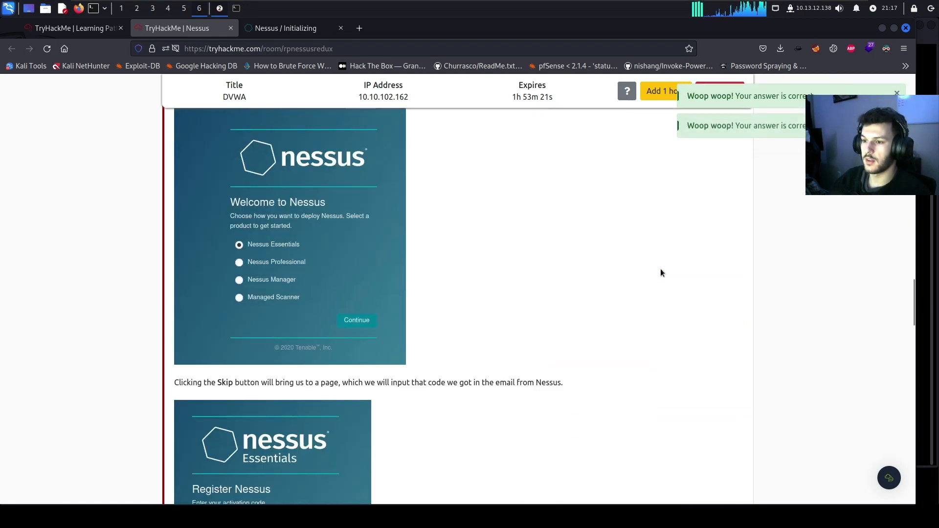
pyautogui.scroll(-2, 638, 413)
pyautogui.click(638, 358)
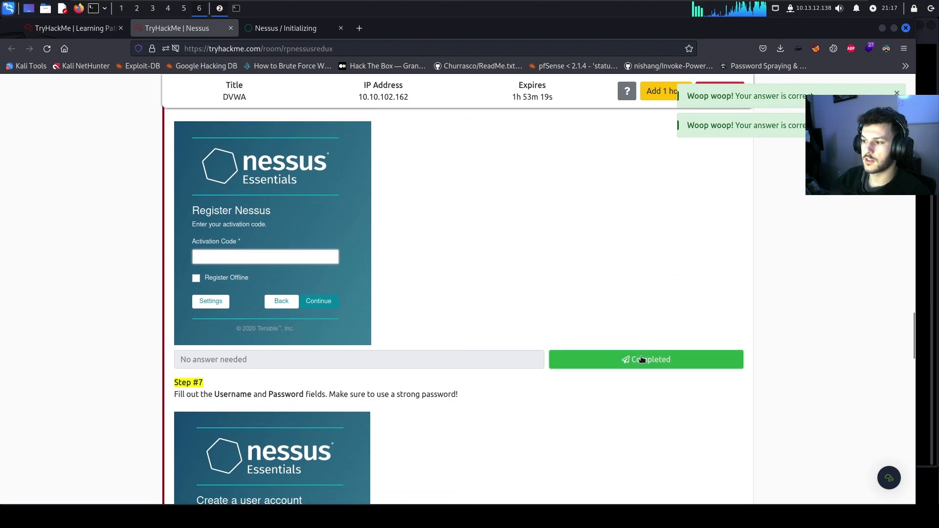
pyautogui.scroll(-5, 635, 360)
pyautogui.click(625, 391)
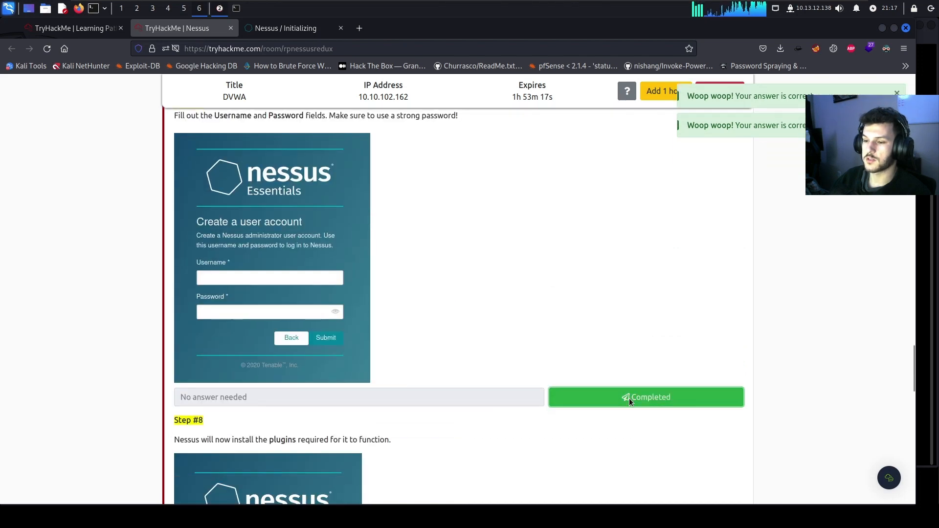
pyautogui.scroll(-6, 608, 376)
pyautogui.click(614, 368)
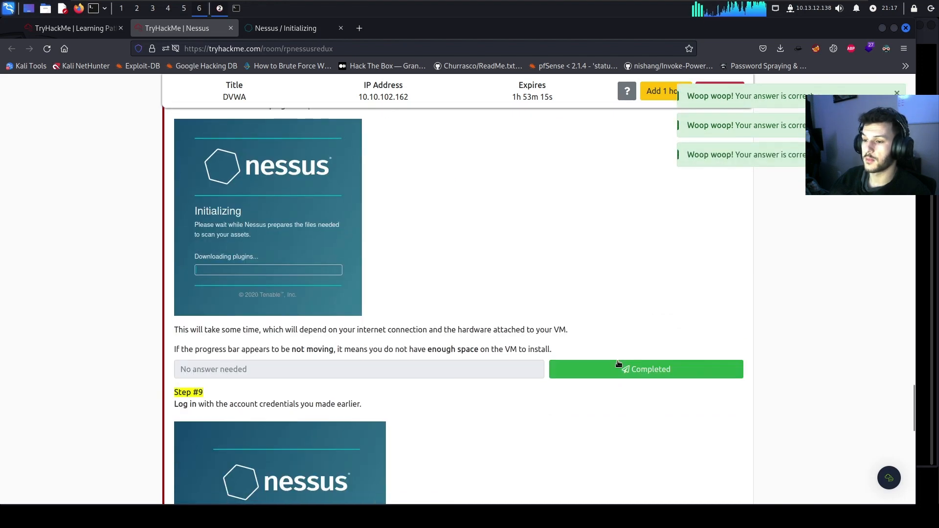
pyautogui.scroll(-4, 617, 365)
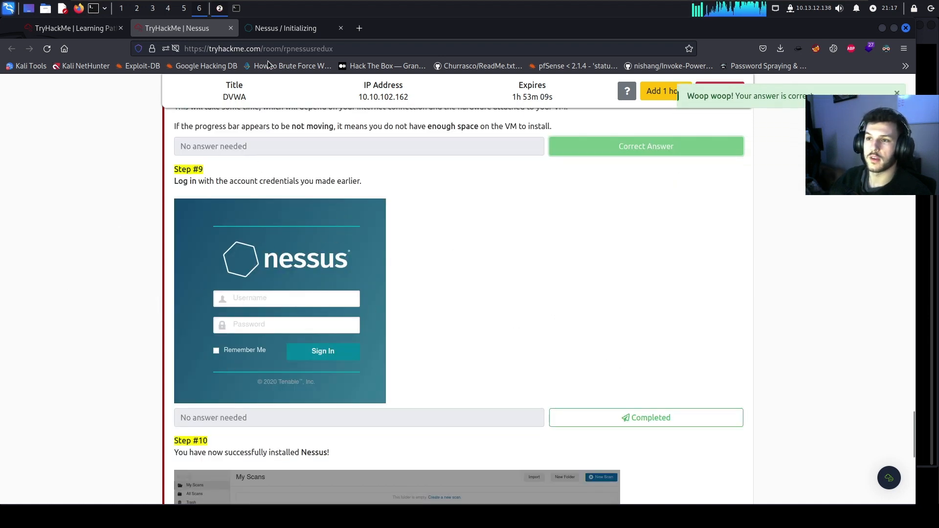
# Log in to Nessus with the administrator username and password, declining to save the login
pyautogui.click(273, 28)
pyautogui.write('cyb')
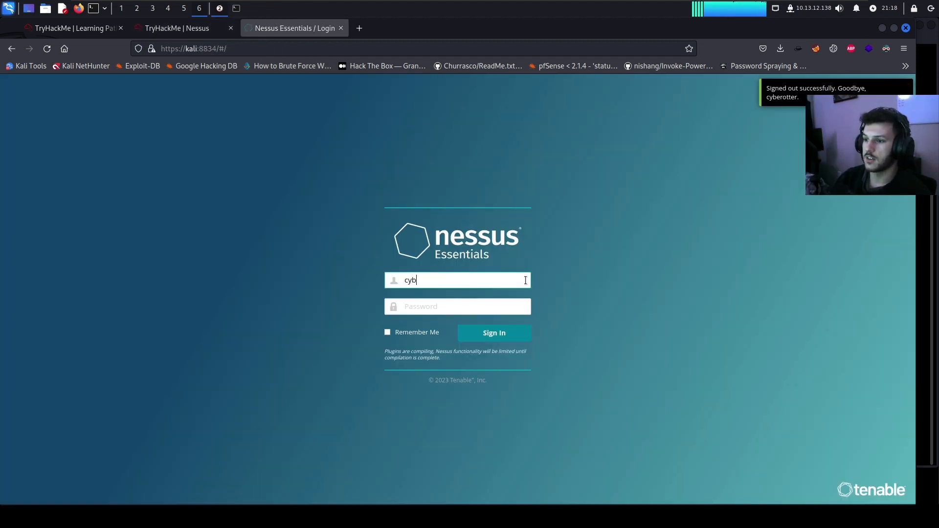
pyautogui.write('erotter')
pyautogui.press('Tab')
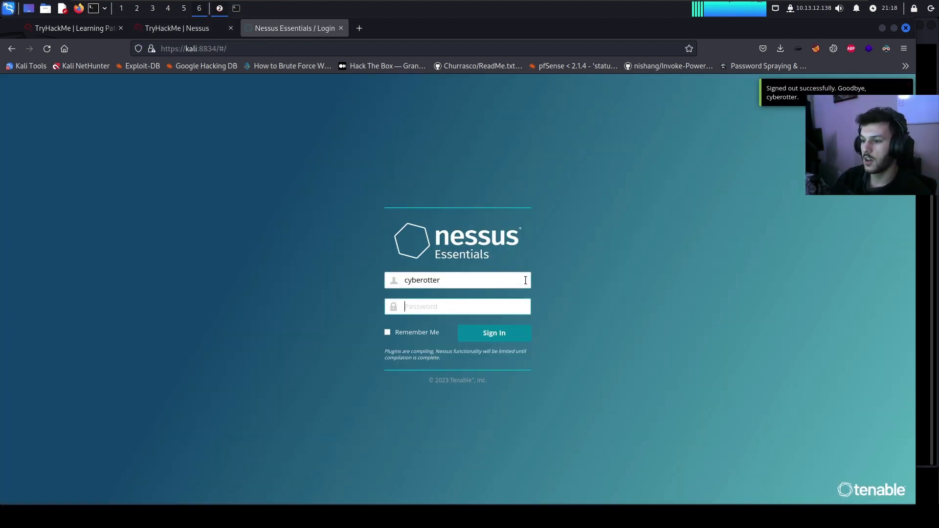
pyautogui.write('password1')
pyautogui.press('Return')
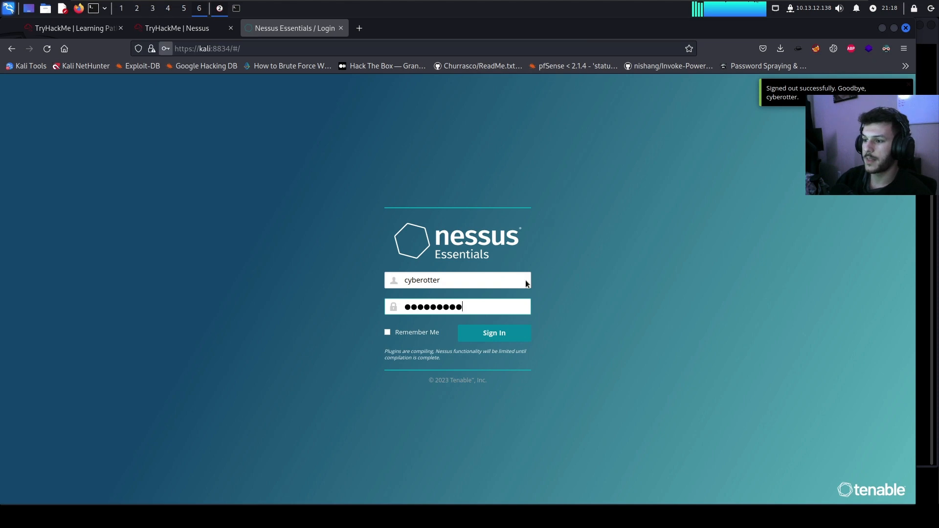
pyautogui.click(295, 178)
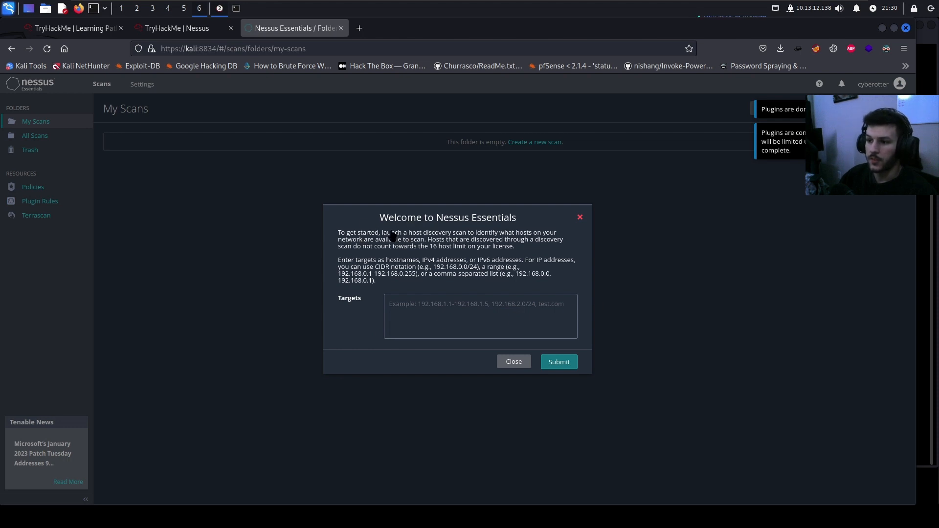
# Dismiss the Nessus welcome dialog and mark installation Steps #9 and #10 as completed
pyautogui.click(513, 361)
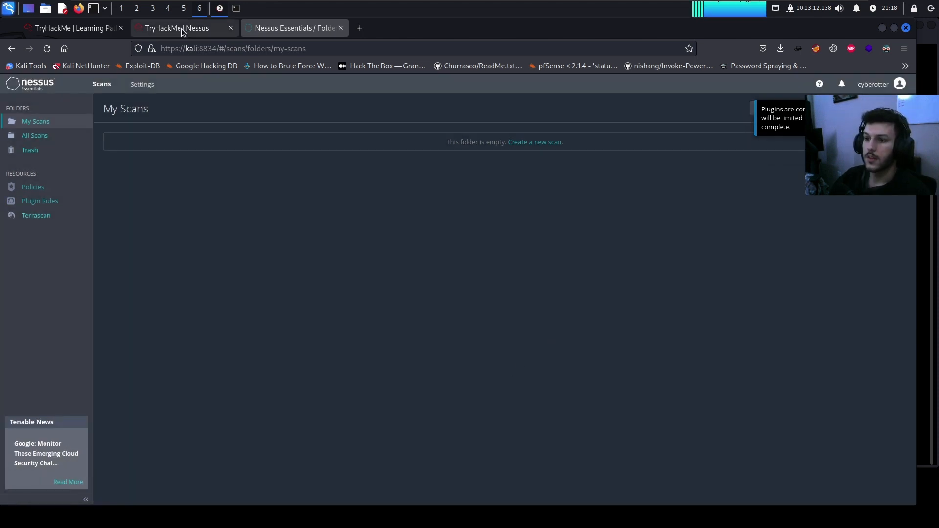
pyautogui.click(181, 29)
pyautogui.scroll(-1, 397, 295)
pyautogui.scroll(-5, 647, 228)
pyautogui.click(650, 241)
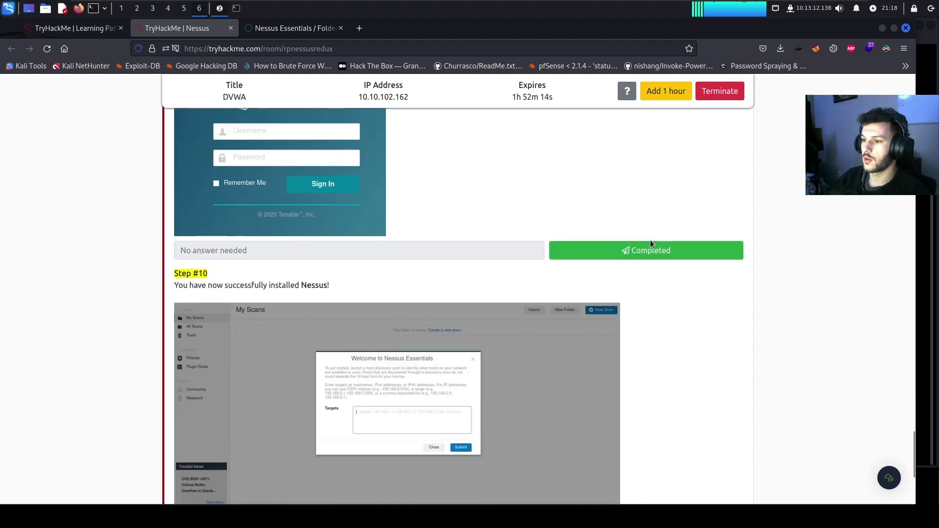
pyautogui.scroll(-1, 650, 240)
pyautogui.scroll(-4, 647, 252)
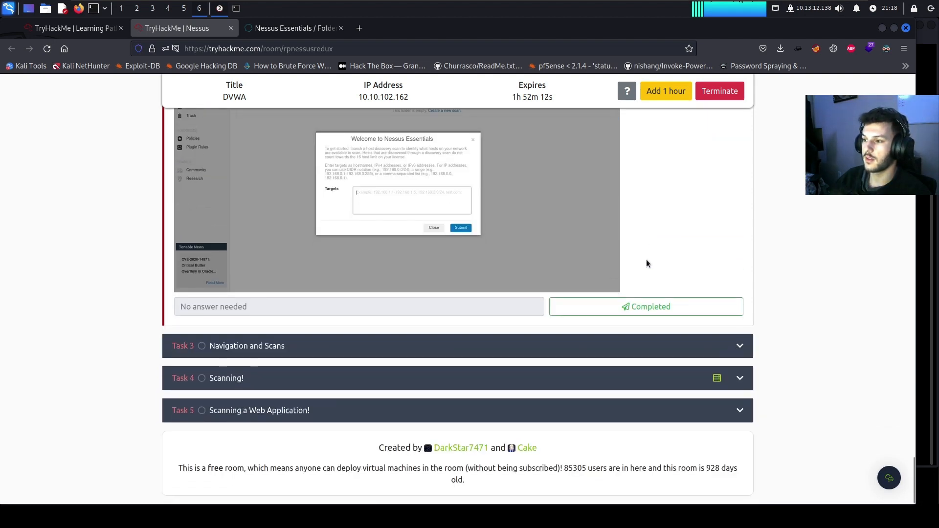
pyautogui.click(628, 305)
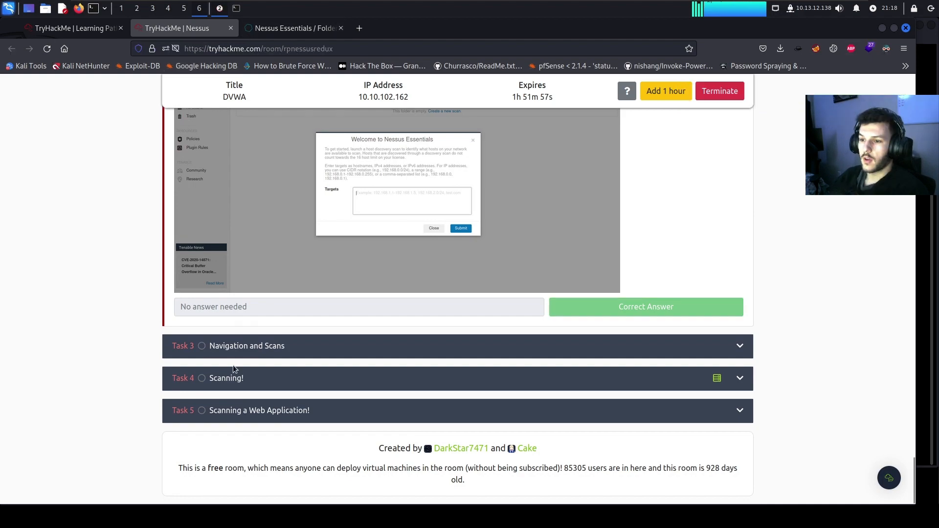
# Expand Task 3 Navigation and Scans and check the Nessus scan templates from My Scans
pyautogui.click(231, 350)
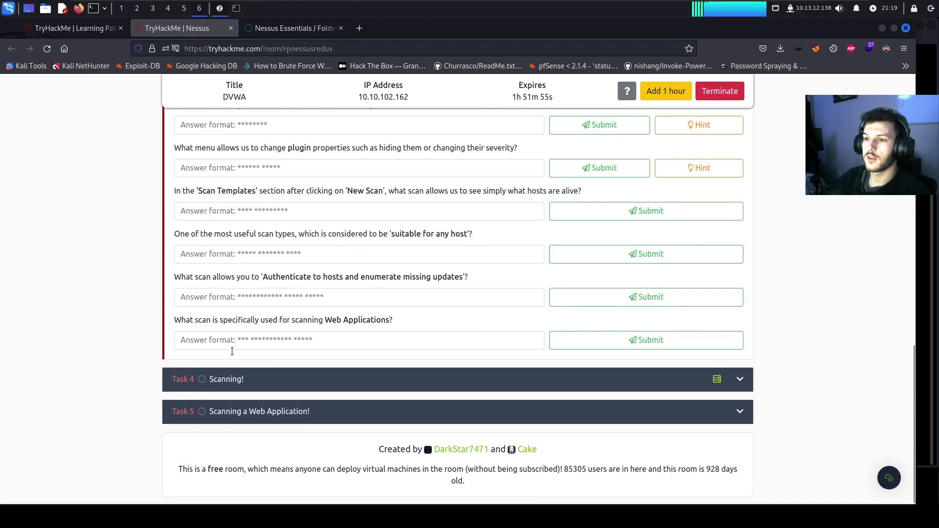
pyautogui.scroll(-8, 231, 353)
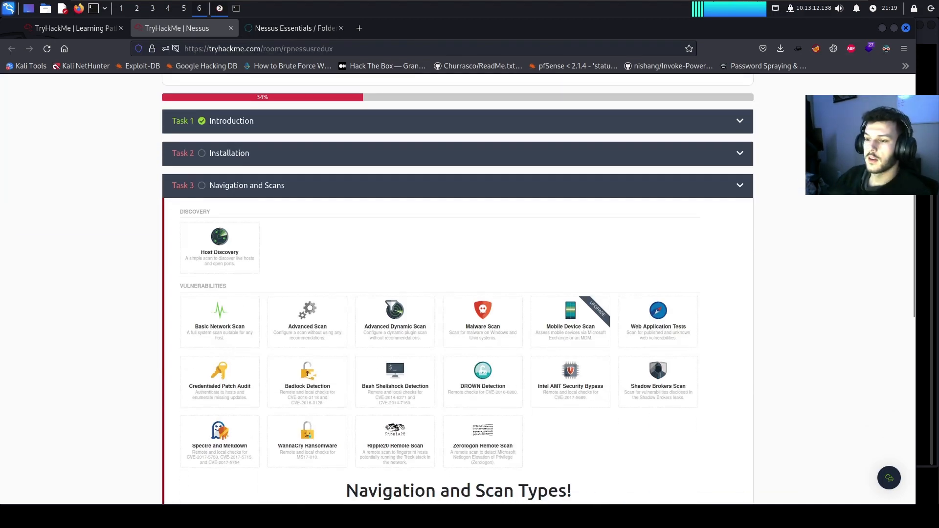
pyautogui.scroll(3, 233, 330)
pyautogui.scroll(-2, 232, 330)
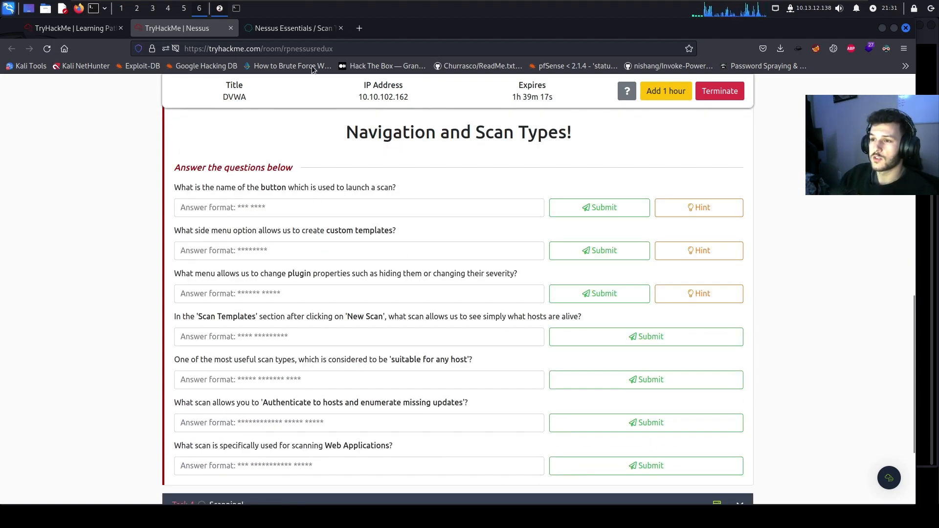
pyautogui.click(294, 29)
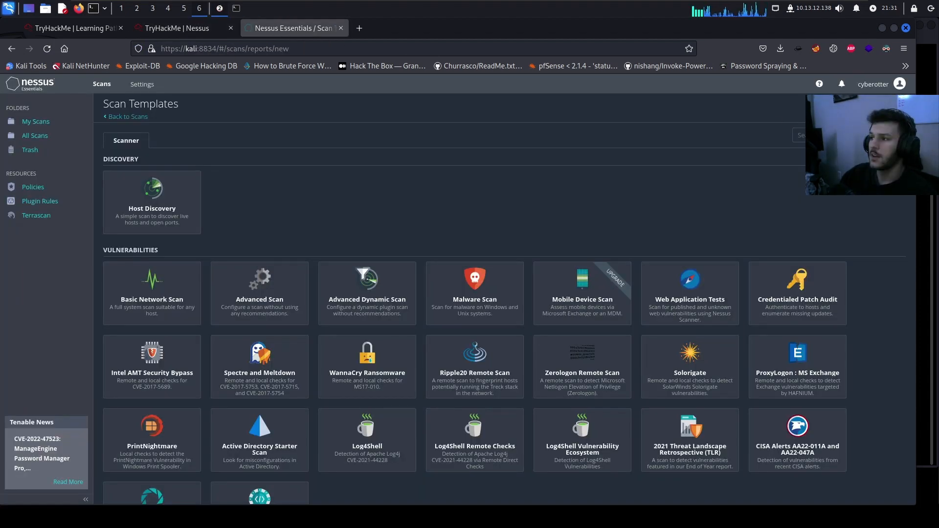
pyautogui.click(107, 117)
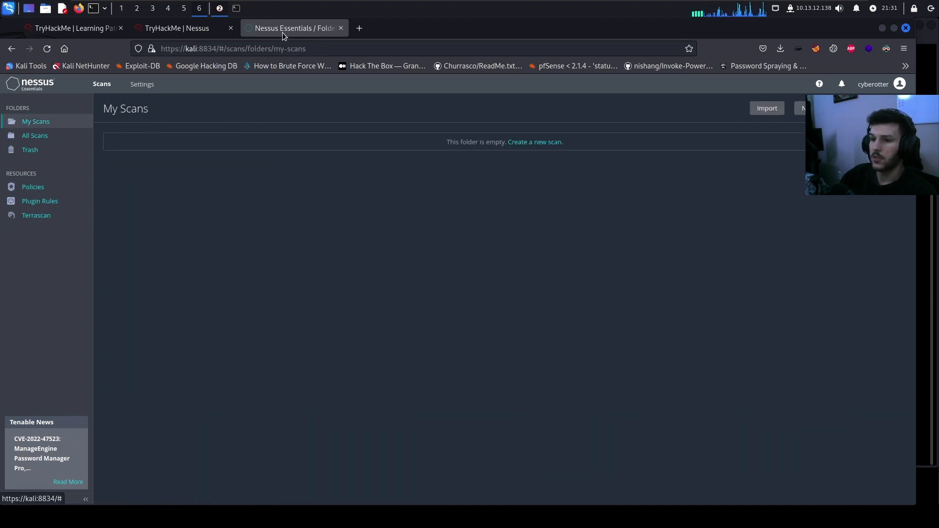
# Answer the launch-button question with 'new scan'
pyautogui.click(147, 28)
pyautogui.click(220, 207)
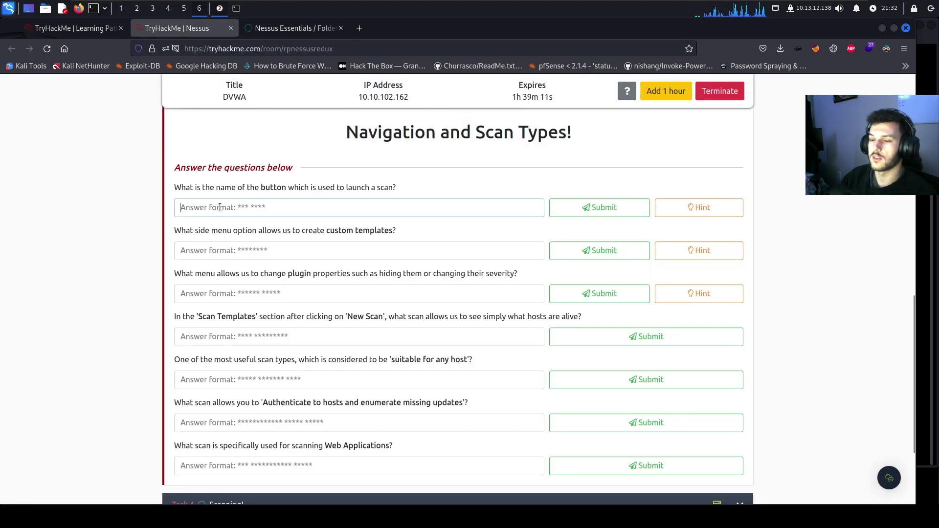
pyautogui.write('new scan')
pyautogui.press('Return')
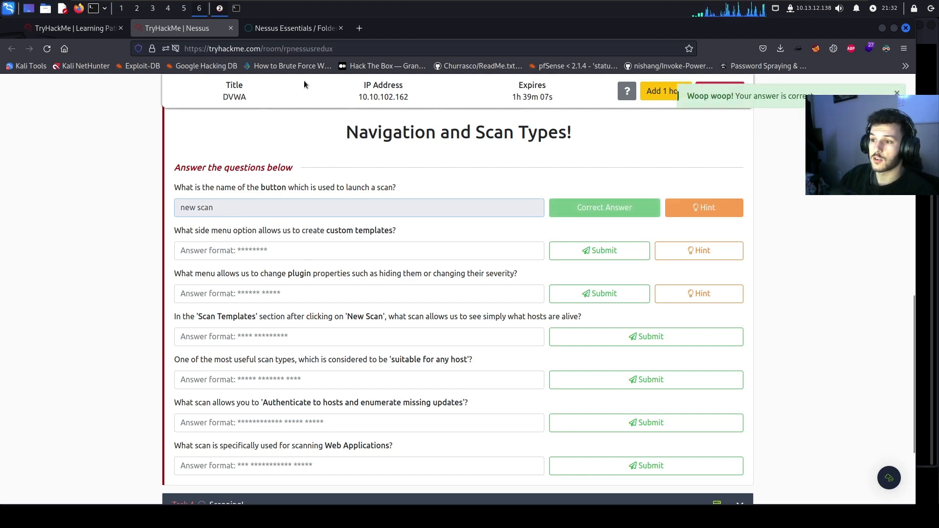
pyautogui.click(301, 31)
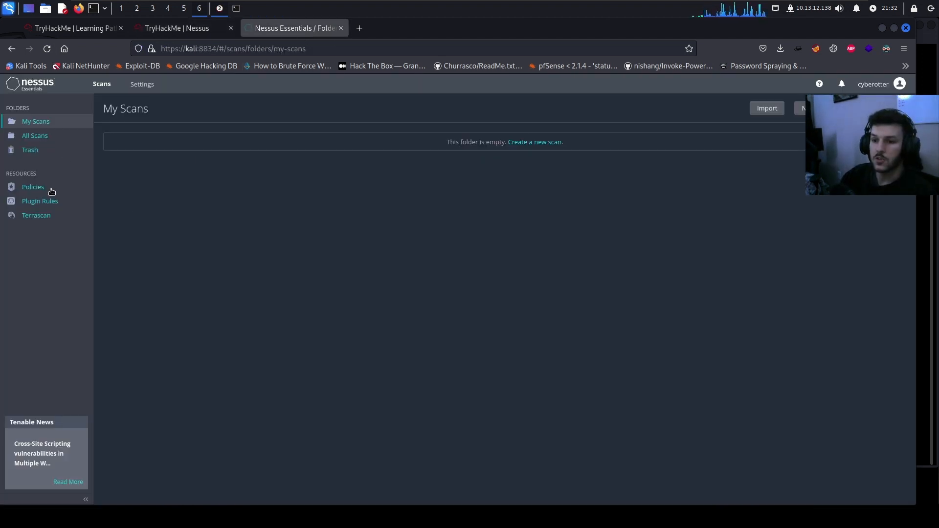
# Explore a new Basic Network Scan policy's credentials and plugin settings in Nessus Policies
pyautogui.click(30, 190)
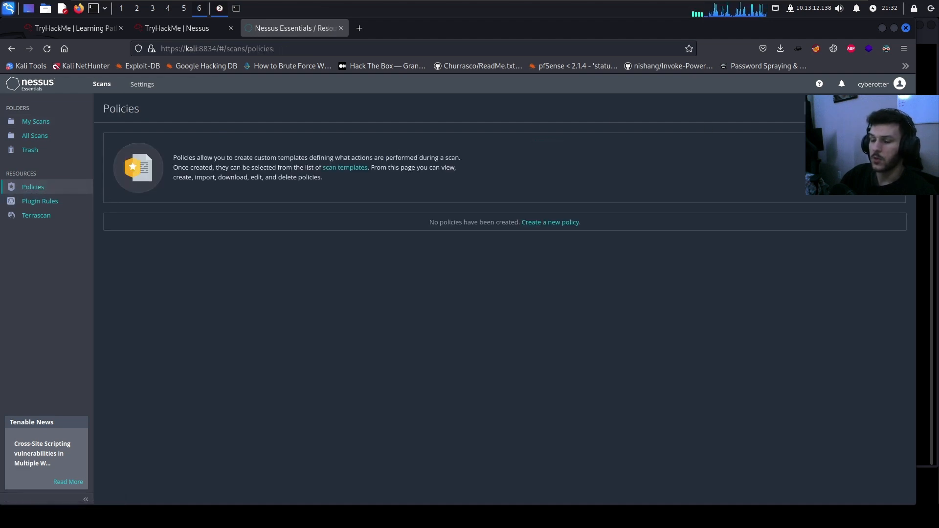
pyautogui.click(551, 222)
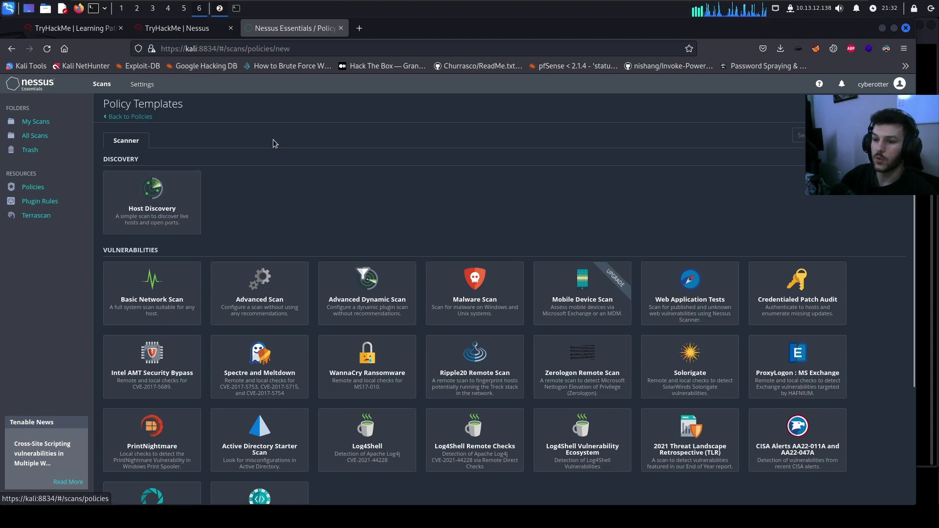
pyautogui.click(150, 295)
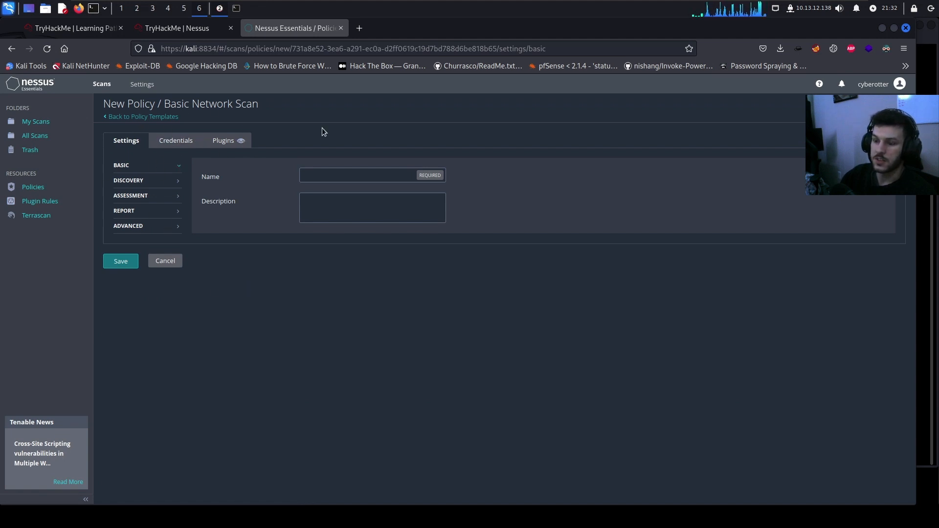
pyautogui.click(174, 139)
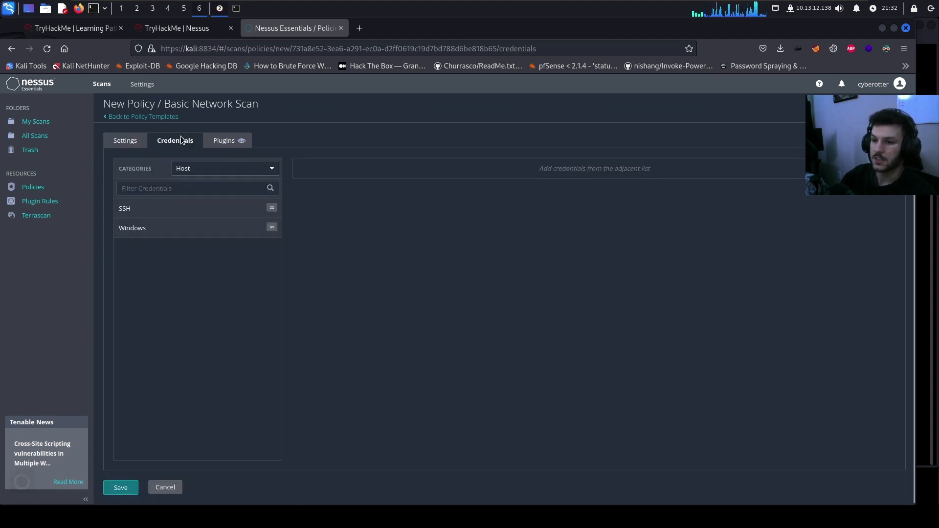
pyautogui.click(226, 140)
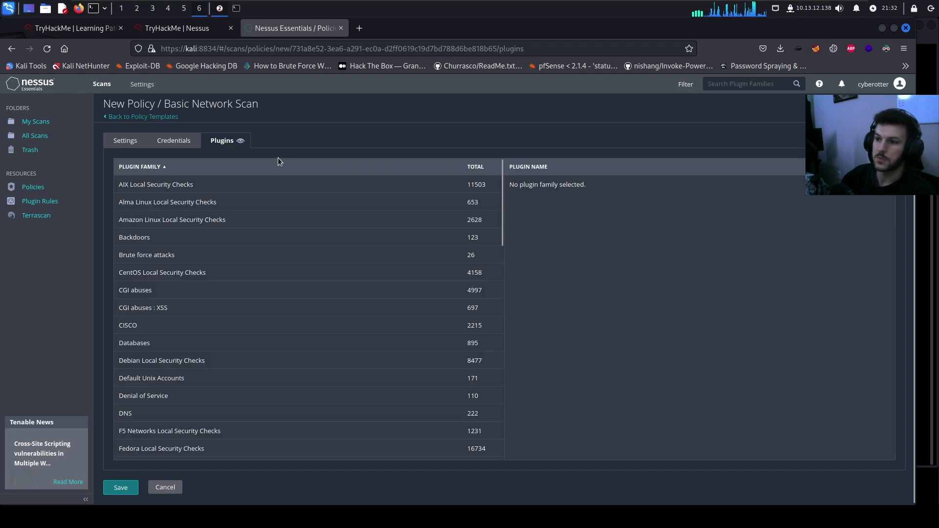
pyautogui.click(132, 117)
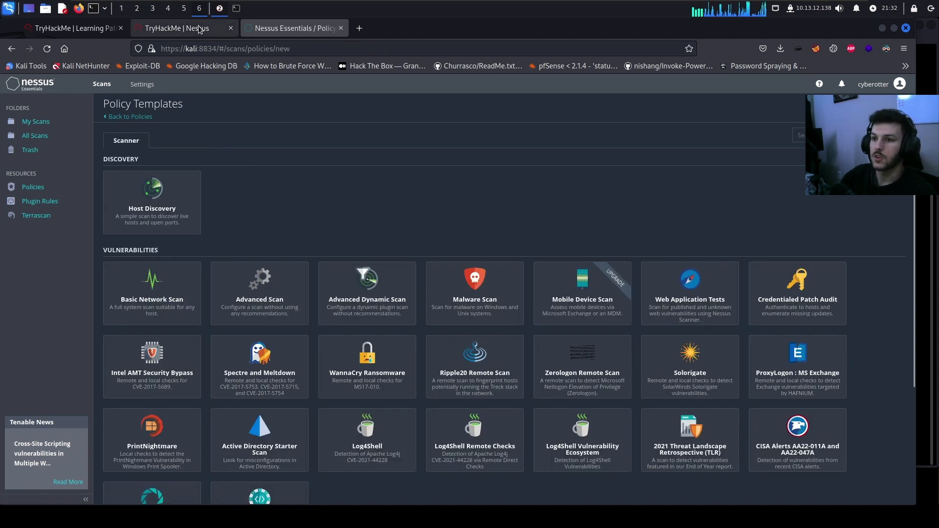
# Answer the custom-templates question with 'policies'
pyautogui.click(192, 30)
pyautogui.click(230, 251)
pyautogui.write('policies')
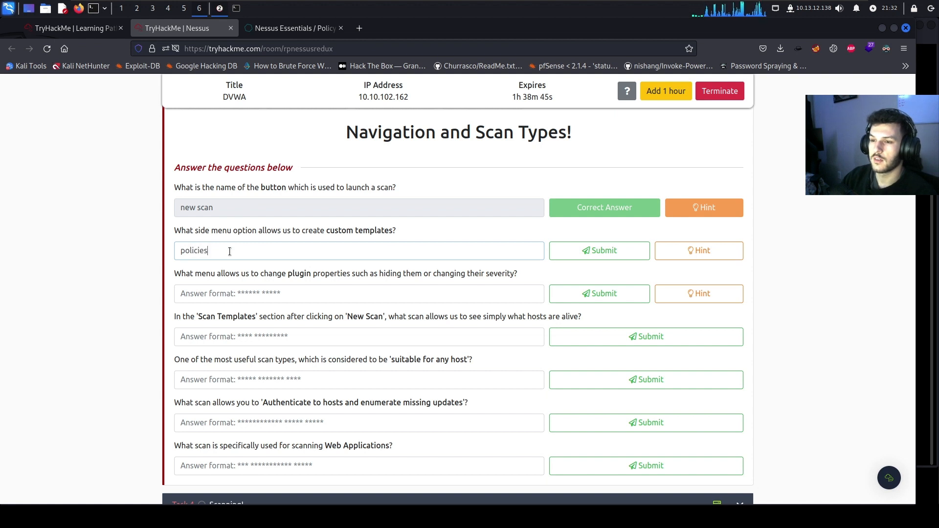
pyautogui.press('Return')
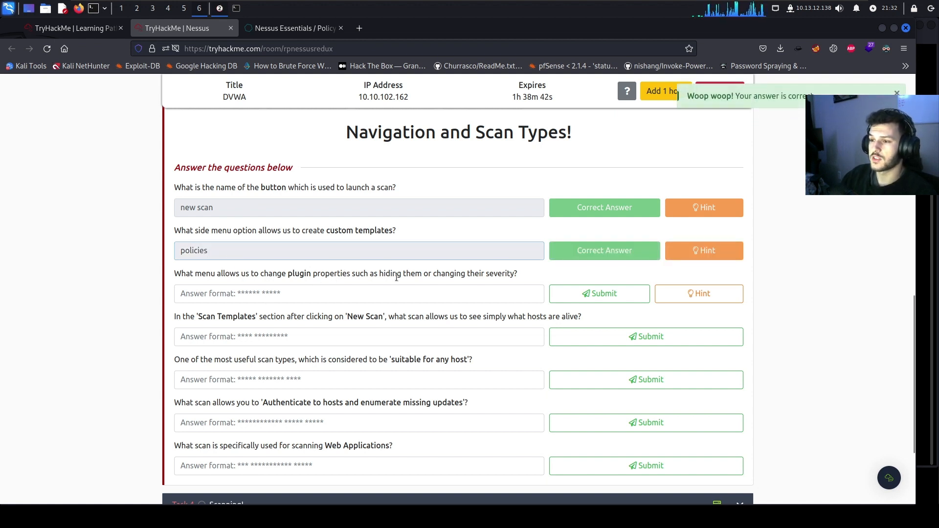
pyautogui.click(294, 28)
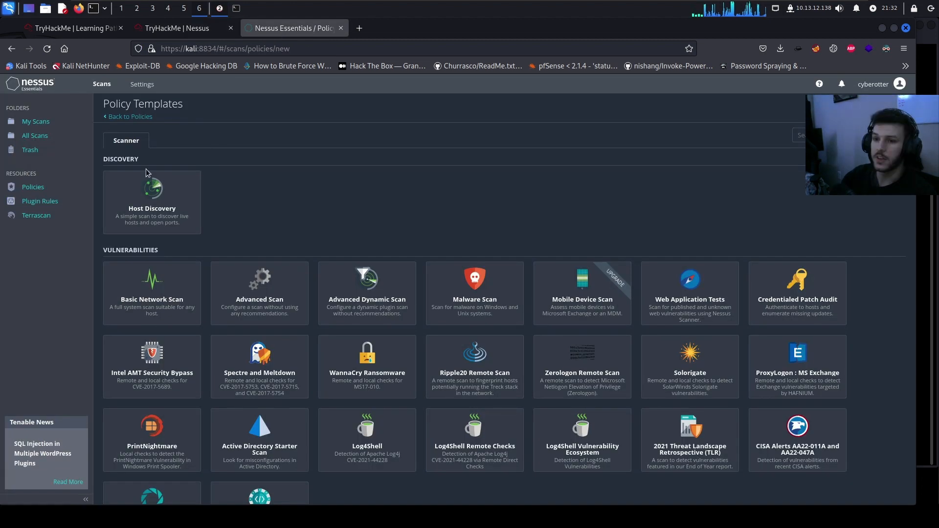
# Inspect the new plugin rule form's plugin ID, expiration date and severity fields
pyautogui.click(28, 208)
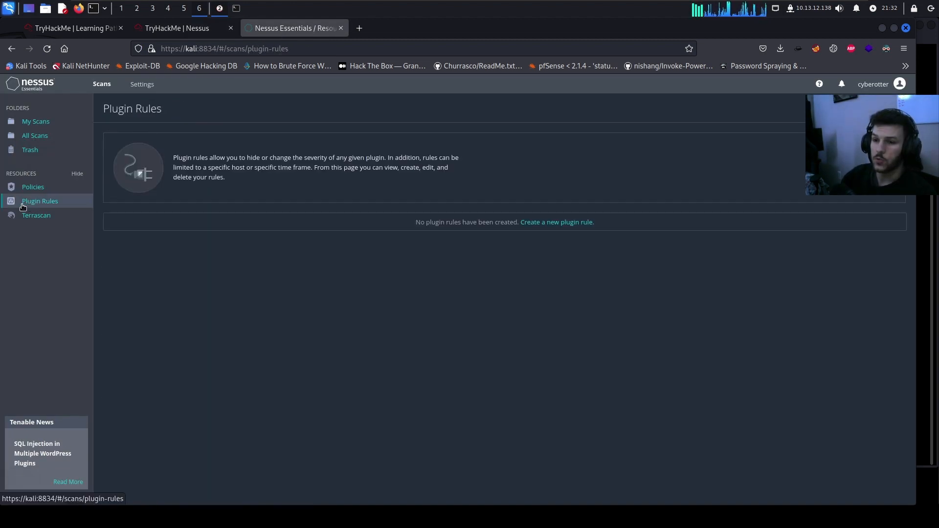
pyautogui.click(557, 222)
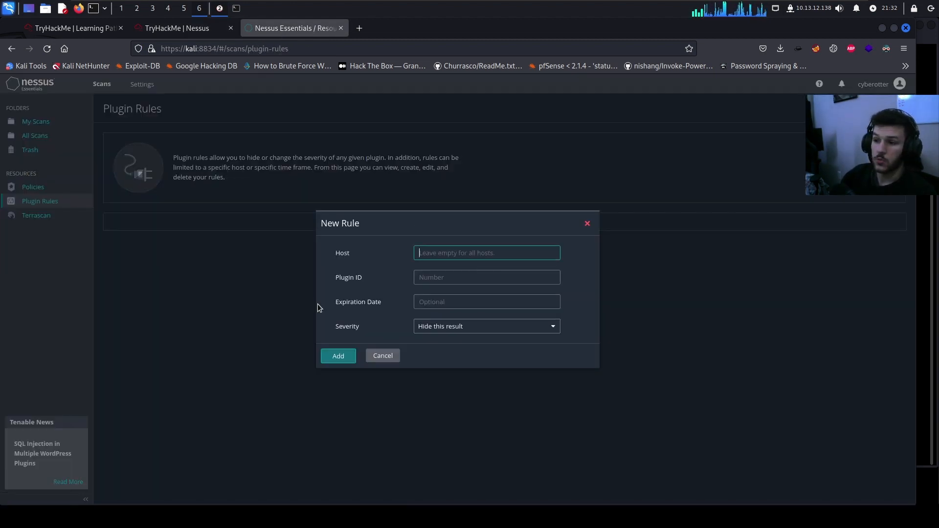
pyautogui.click(432, 276)
pyautogui.click(432, 299)
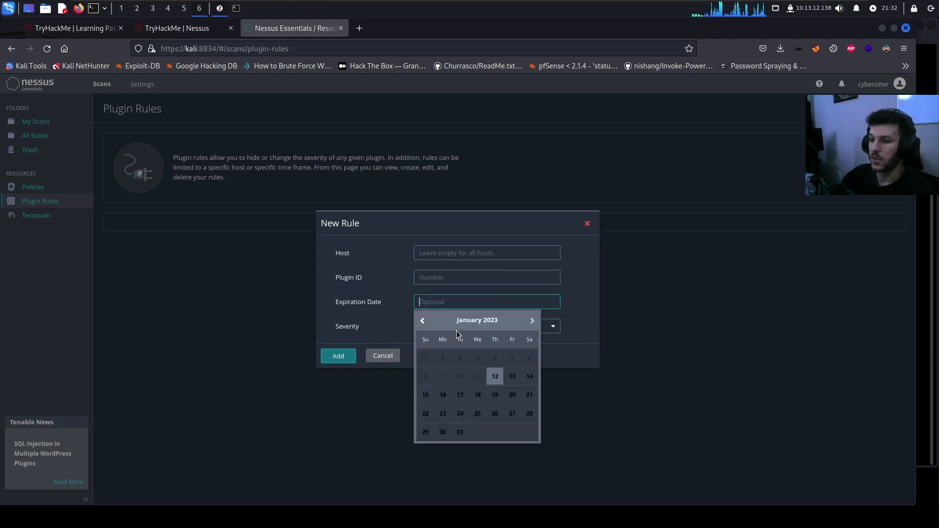
pyautogui.click(333, 318)
pyautogui.click(443, 327)
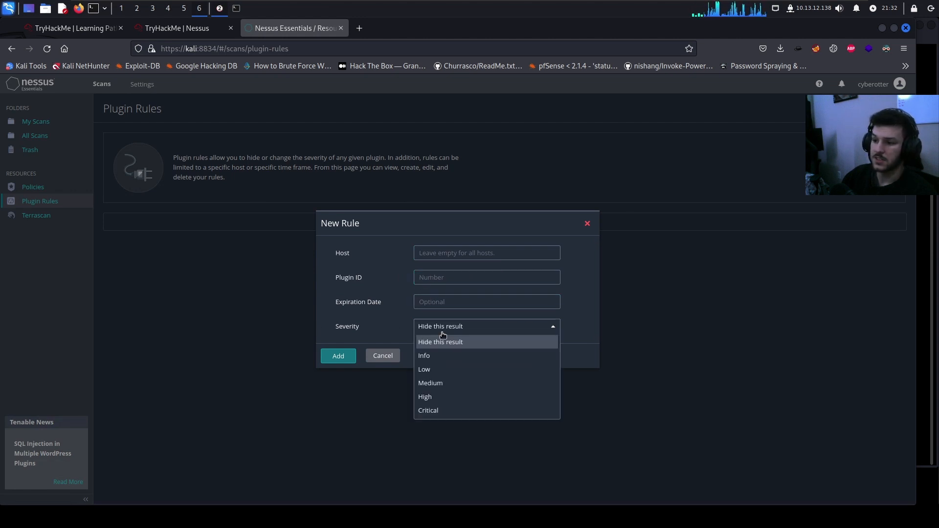
pyautogui.click(368, 329)
# Answer the plugin-properties question with 'plugin rules'
pyautogui.click(195, 35)
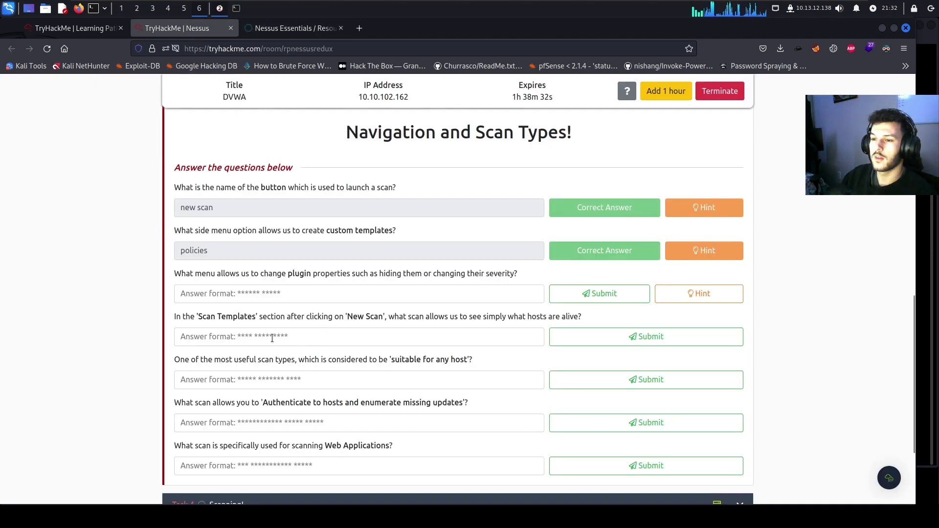
pyautogui.click(273, 293)
pyautogui.scroll(-2, 272, 293)
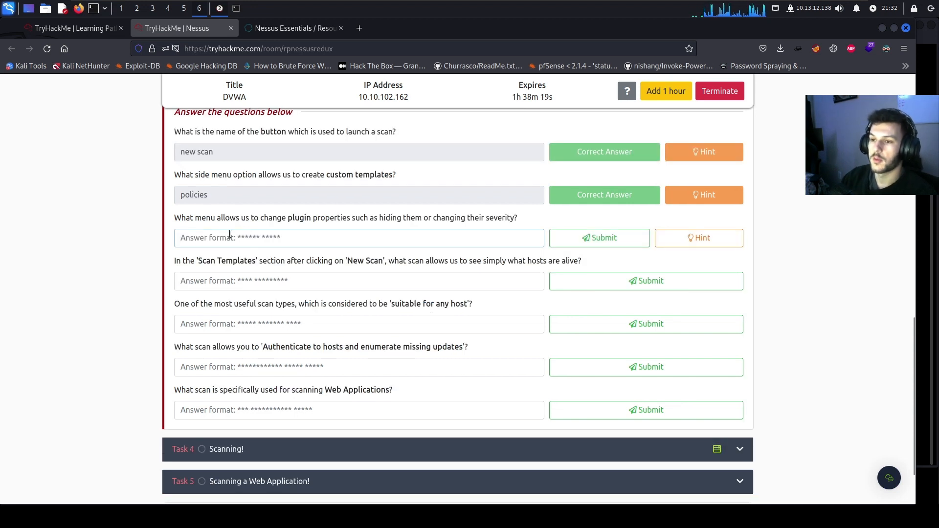
pyautogui.write('plugin rul')
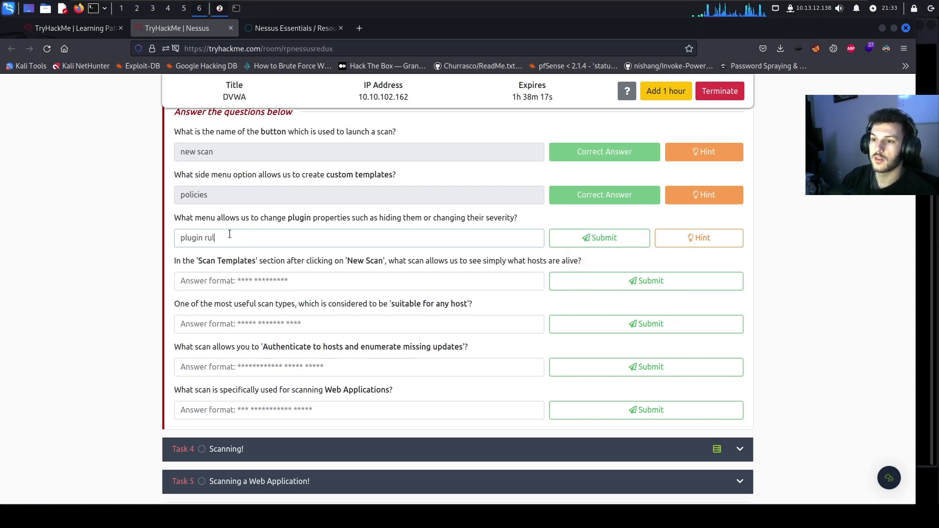
pyautogui.write('es')
pyautogui.press('Return')
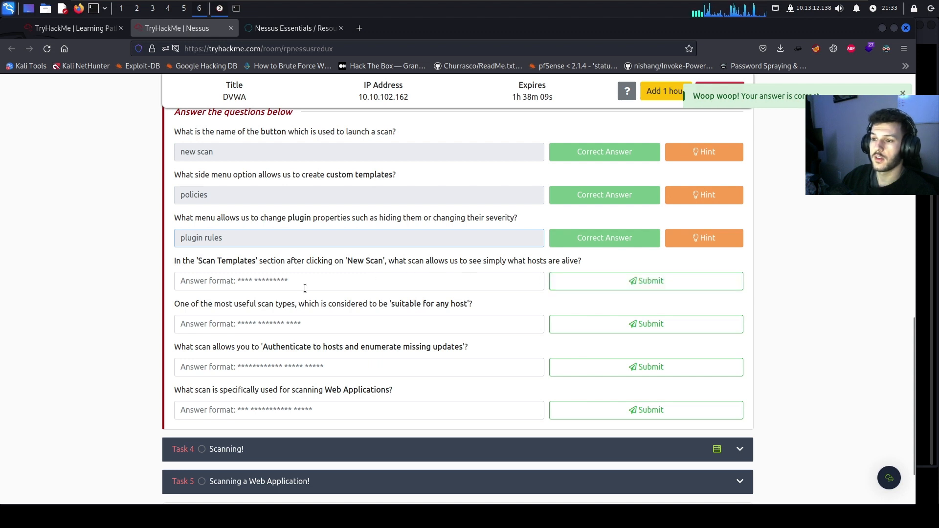
pyautogui.click(268, 290)
# Answer the live-hosts and any-host questions with 'host discovery' and 'basic network scan'
pyautogui.write('host ')
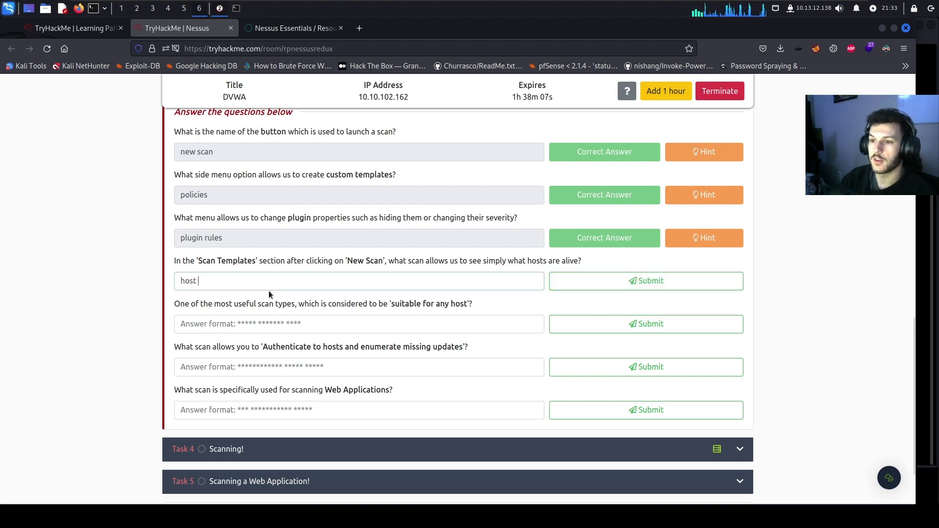
pyautogui.write('discovery')
pyautogui.press('Return')
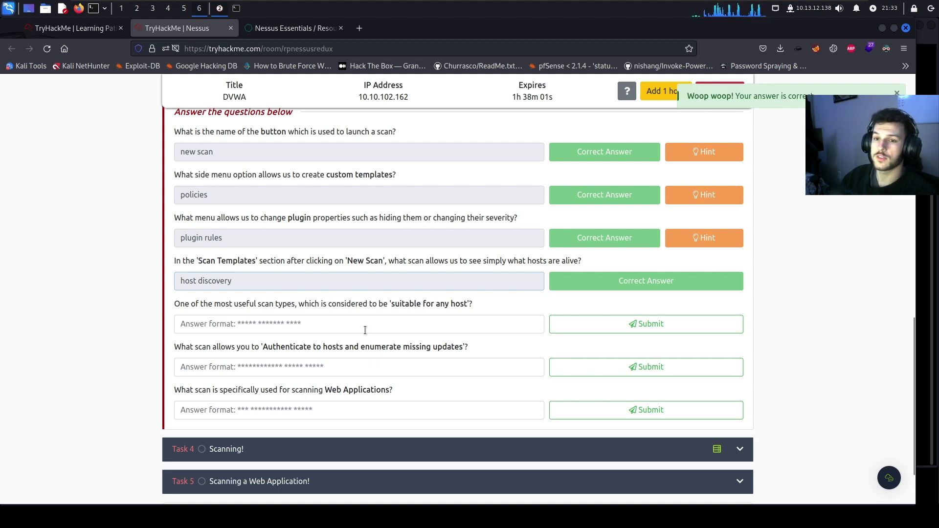
pyautogui.click(364, 330)
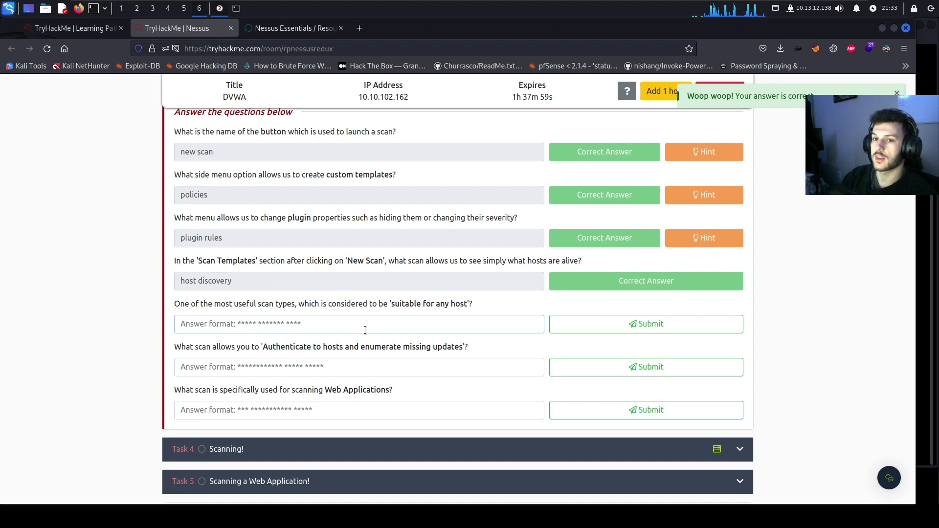
pyautogui.write('basic network')
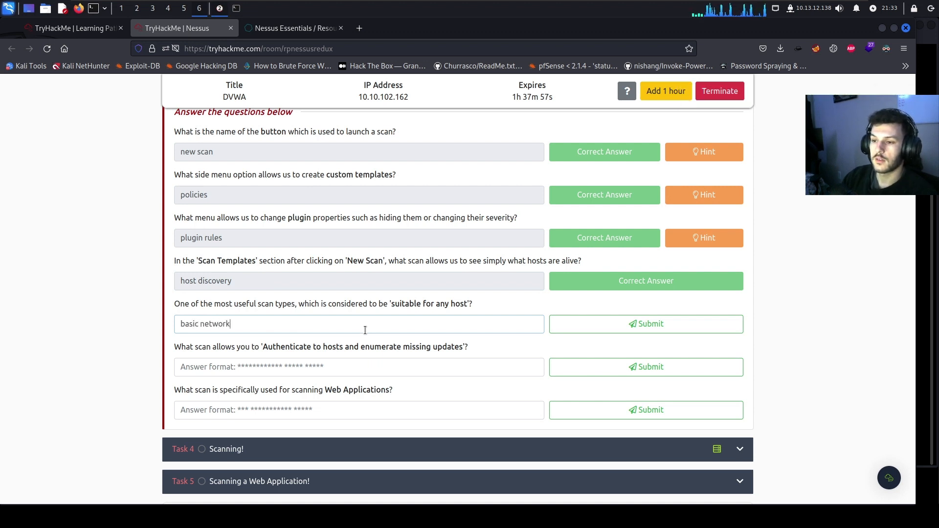
pyautogui.write(' scan')
pyautogui.press('Return')
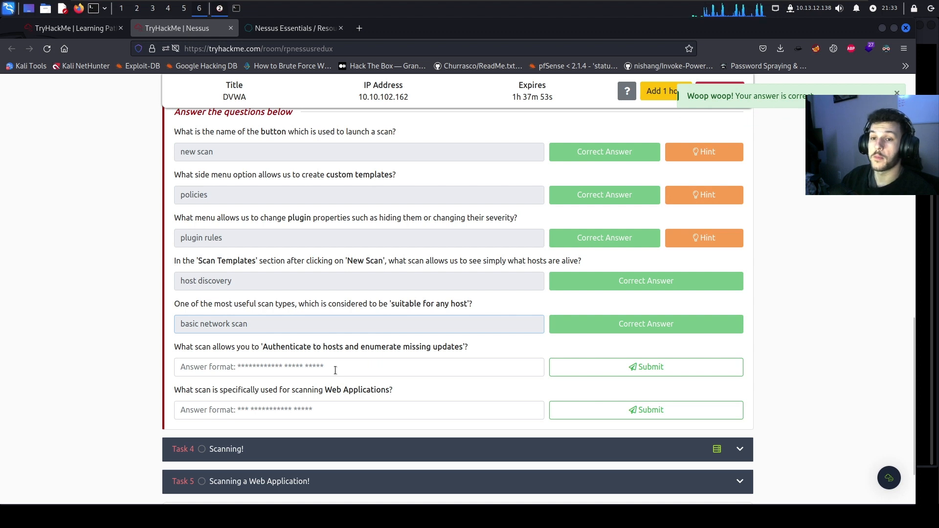
# Answer the authenticated and web questions with 'credentialed patch audit' and 'web application tests'
pyautogui.click(323, 374)
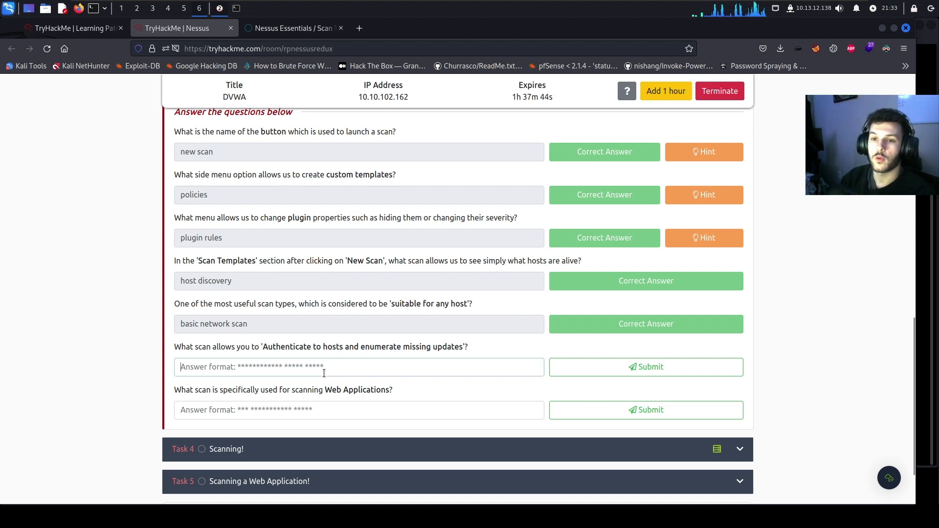
pyautogui.write('credentialed patch a')
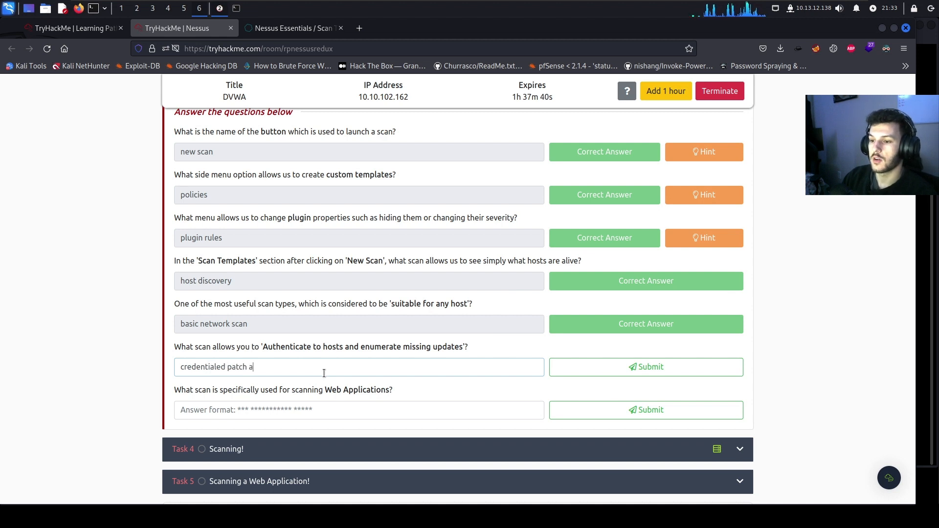
pyautogui.press('BackSpace')
pyautogui.press('BackSpace')
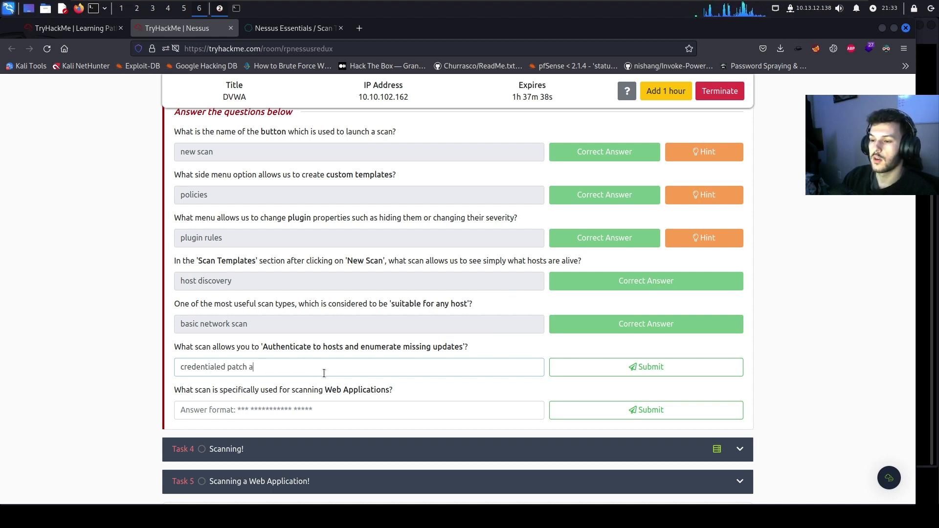
pyautogui.write('t')
pyautogui.press('Return')
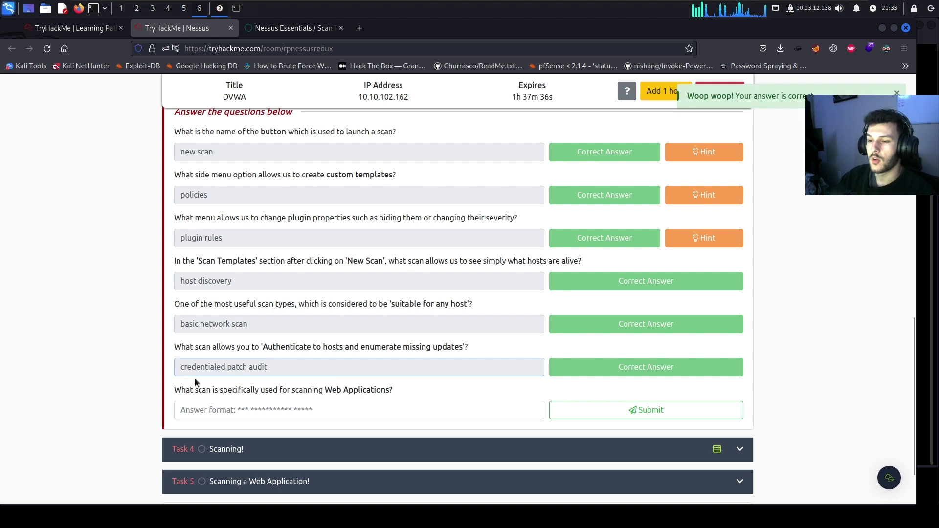
pyautogui.click(358, 412)
pyautogui.write('web app')
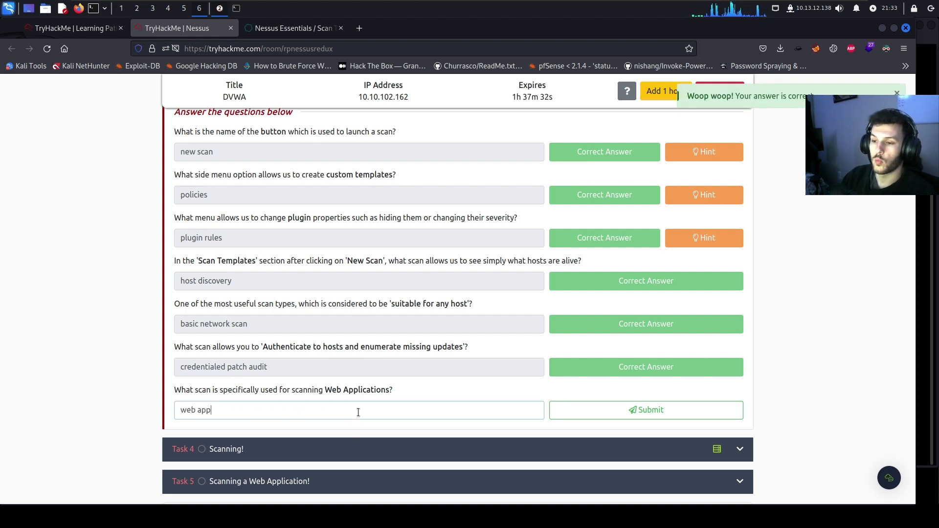
pyautogui.press('BackSpace')
pyautogui.press('BackSpace')
pyautogui.press('BackSpace')
pyautogui.press('BackSpace')
pyautogui.press('BackSpace')
pyautogui.press('BackSpace')
pyautogui.press('BackSpace')
pyautogui.press('BackSpace')
pyautogui.press('BackSpace')
pyautogui.press('BackSpace')
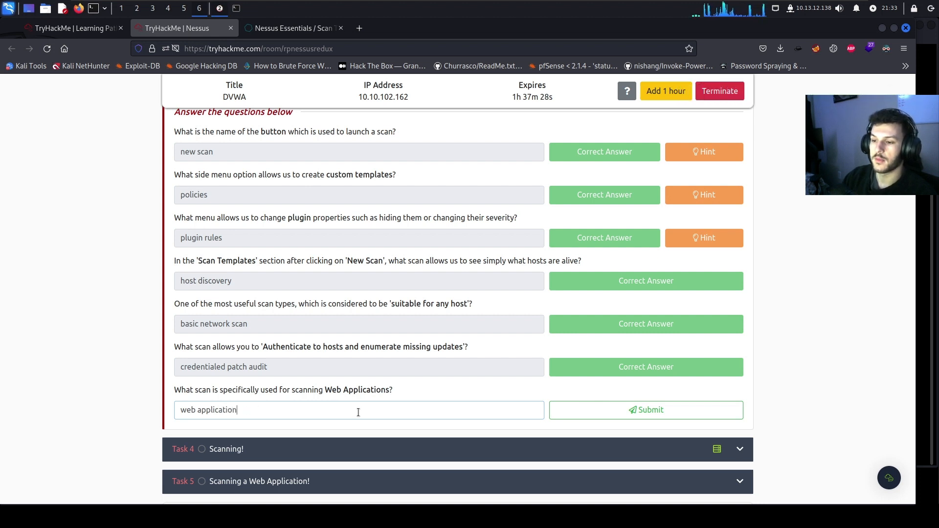
pyautogui.write('tion tests')
pyautogui.press('Return')
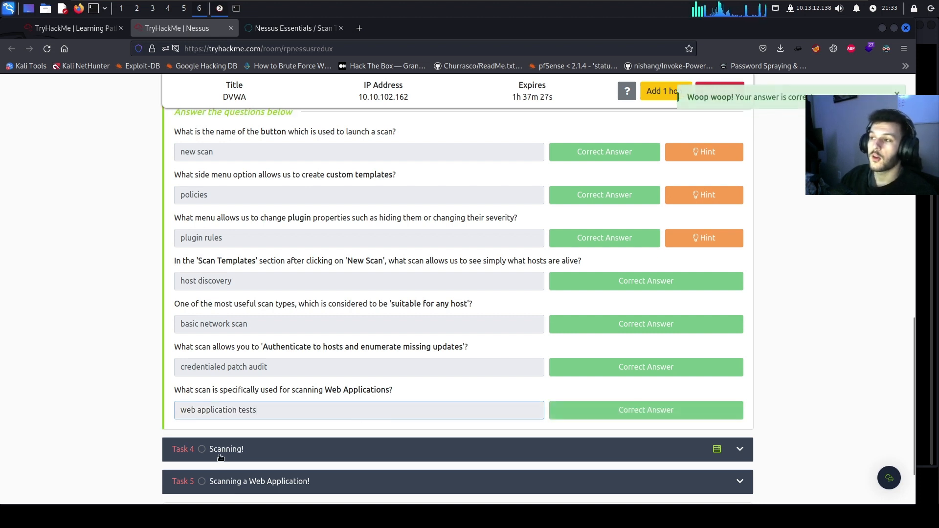
# Expand Task 4 and start a new Basic Network Scan in My Scans, naming it 'Basic'
pyautogui.click(222, 457)
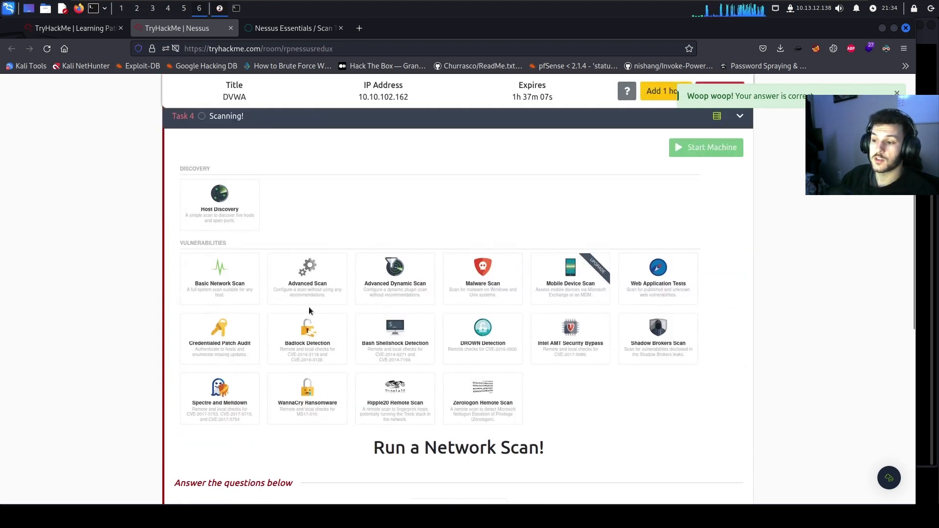
pyautogui.scroll(-5, 530, 465)
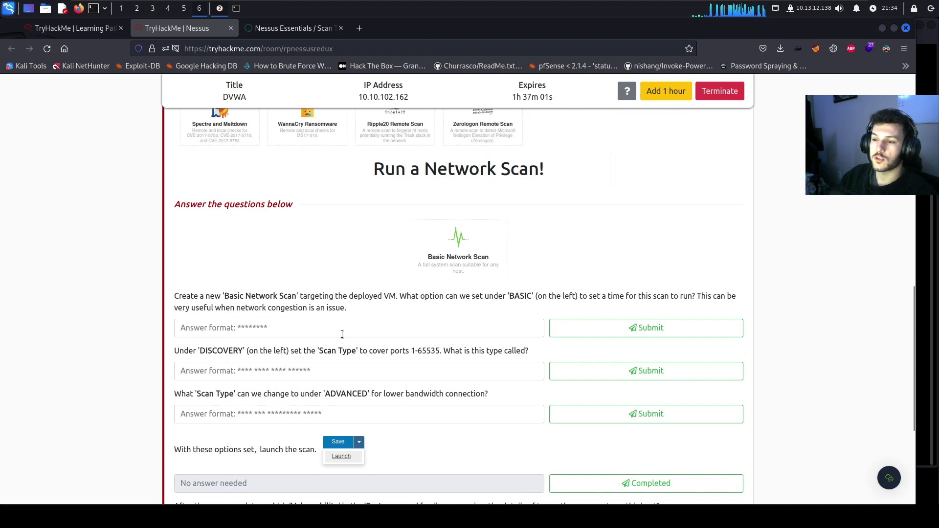
pyautogui.scroll(-1, 329, 326)
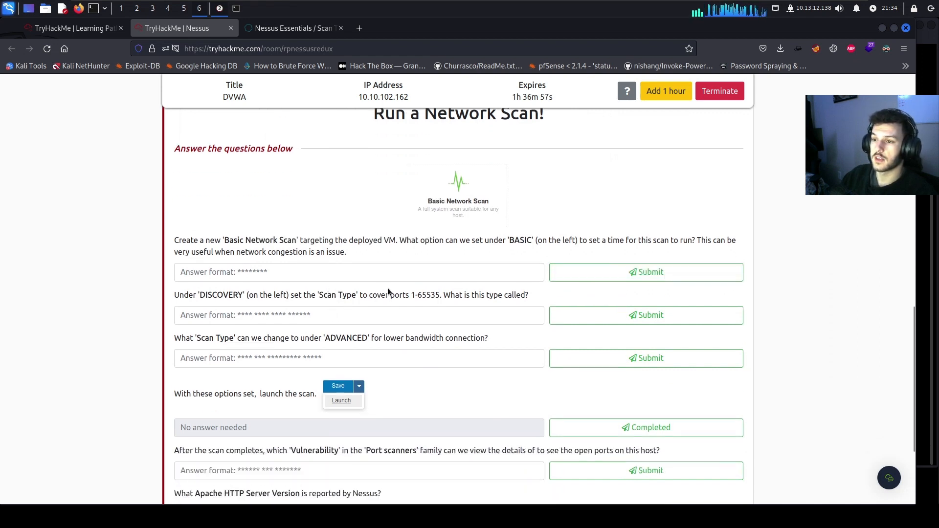
pyautogui.click(291, 28)
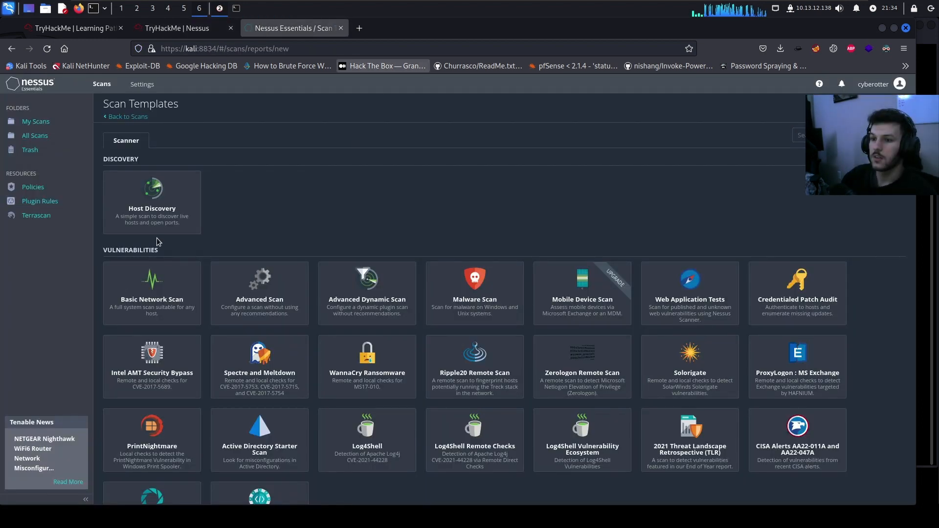
pyautogui.click(35, 121)
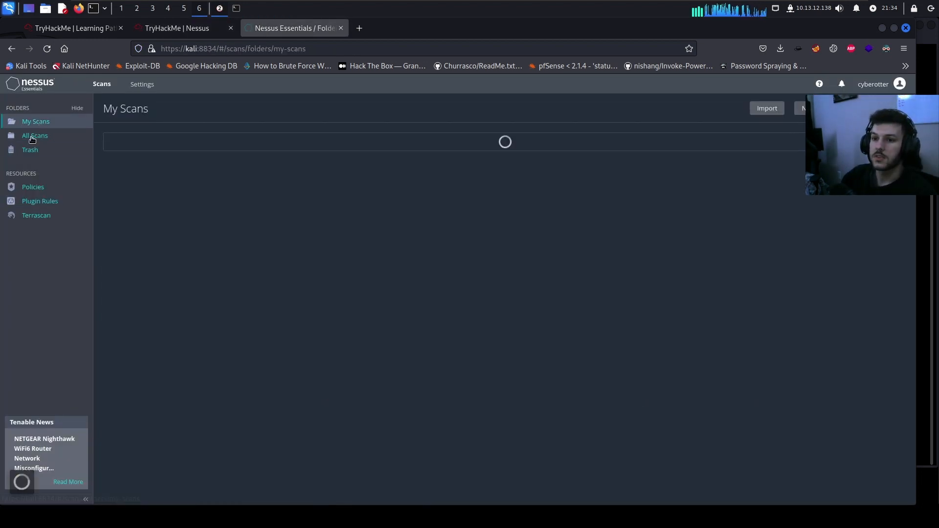
pyautogui.click(538, 142)
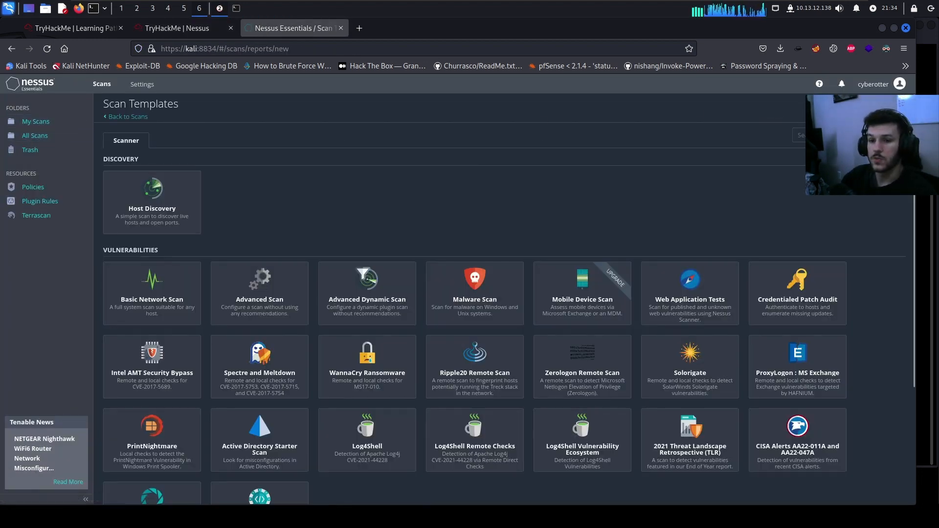
pyautogui.click(135, 308)
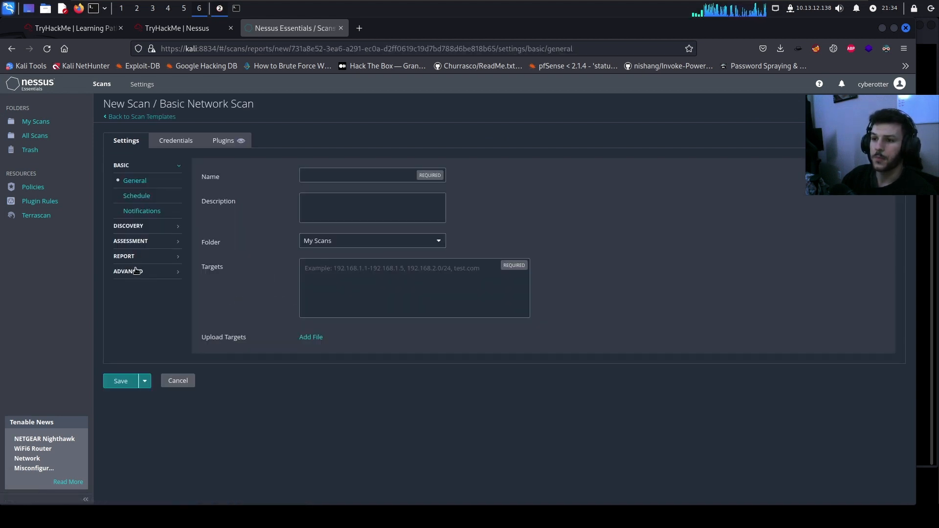
pyautogui.click(323, 178)
pyautogui.write('Basic network scan (THM')
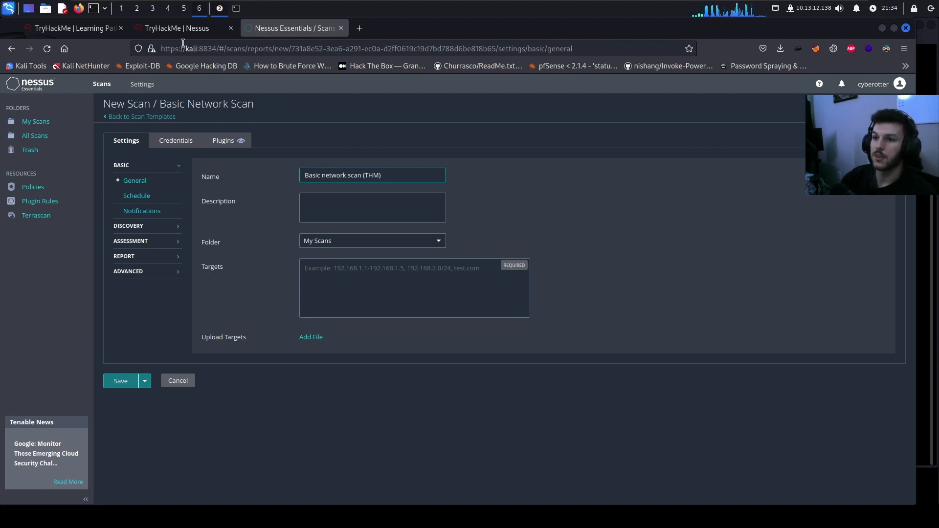
# Set the scan target to the machine IP 10.10.102.162 and enable scheduling
pyautogui.click(180, 28)
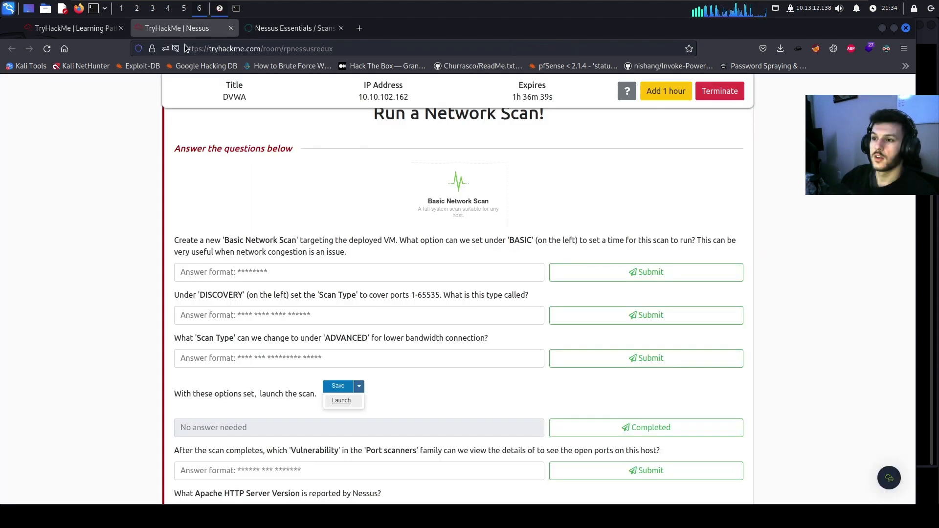
pyautogui.click(410, 97)
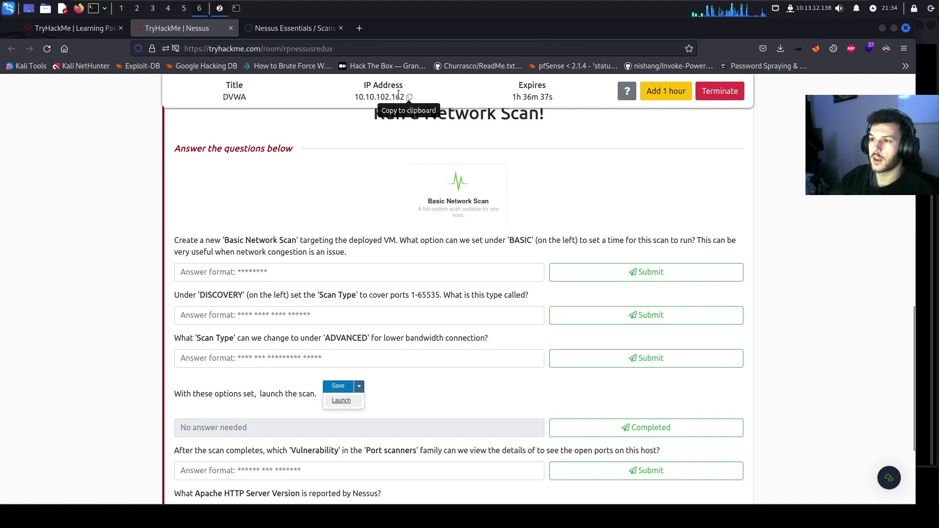
pyautogui.click(293, 28)
pyautogui.click(331, 286)
pyautogui.hotkey('ctrl', 'v')
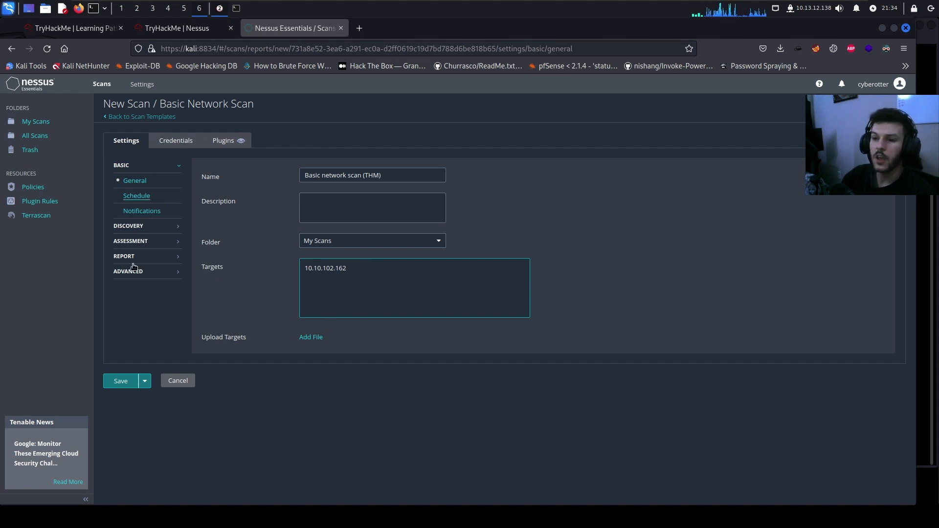
pyautogui.click(147, 197)
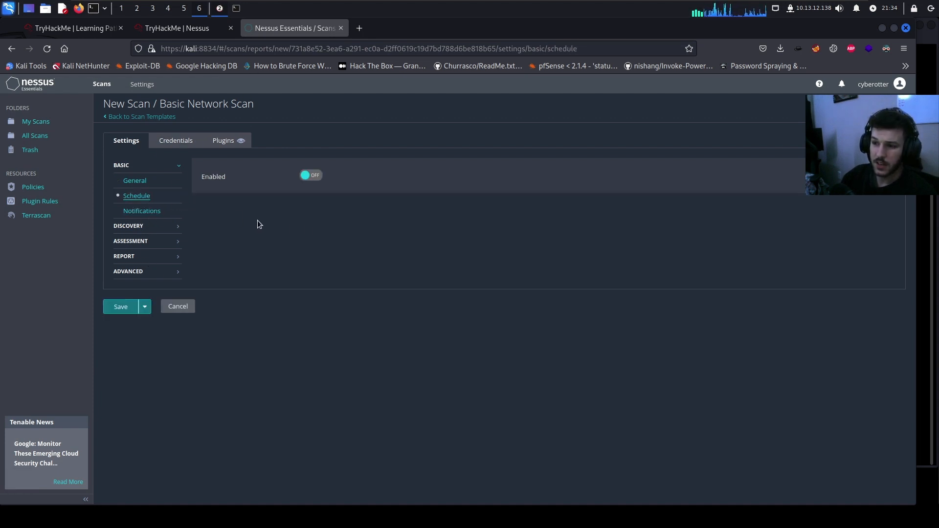
pyautogui.click(304, 177)
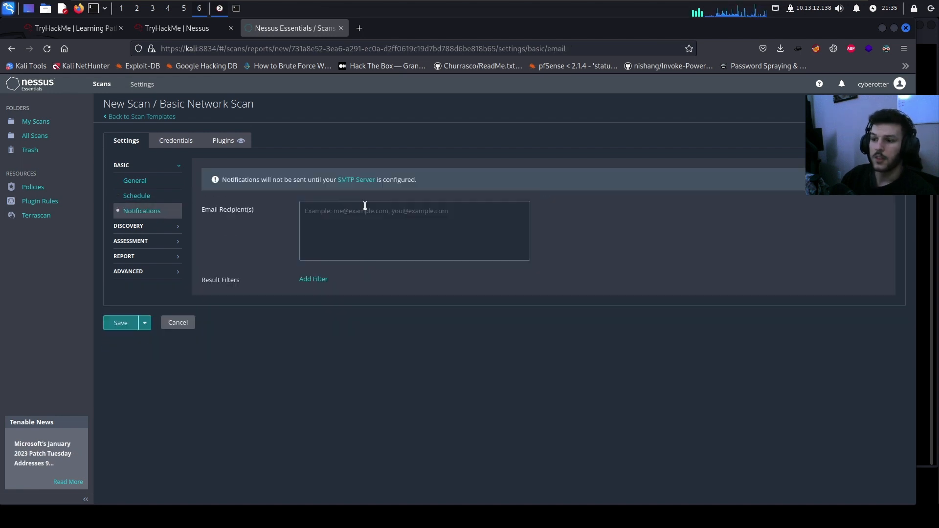
# Browse the Discovery, Assessment, Report and Advanced scan type options, keeping the defaults
pyautogui.click(141, 228)
pyautogui.click(348, 177)
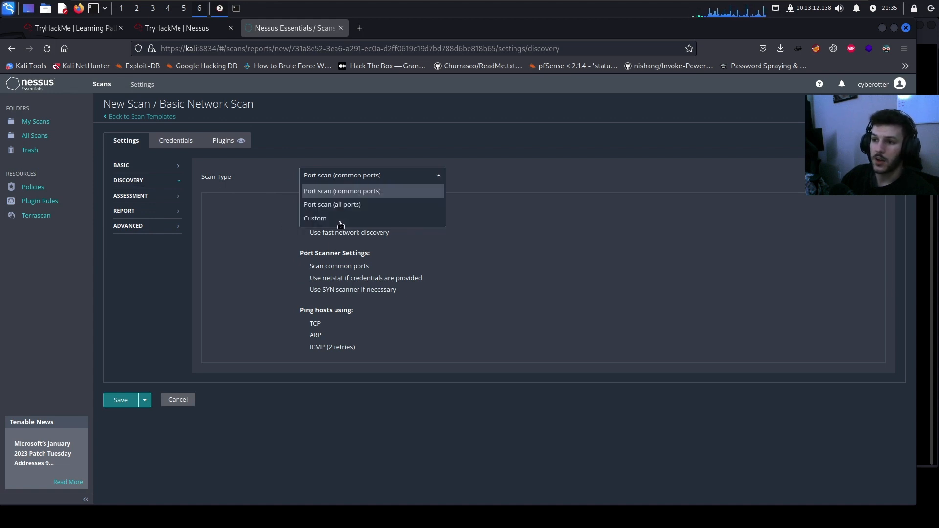
pyautogui.click(145, 194)
pyautogui.click(142, 195)
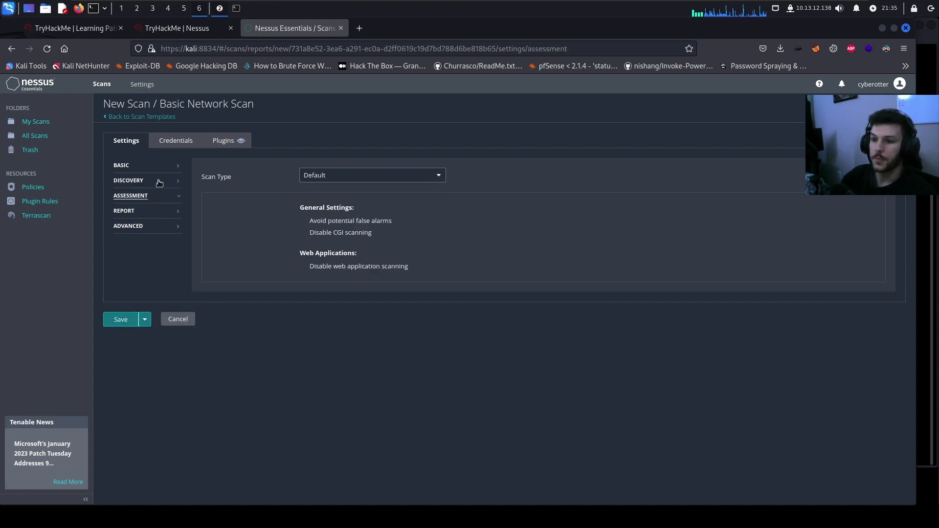
pyautogui.click(159, 183)
pyautogui.click(164, 196)
pyautogui.click(330, 175)
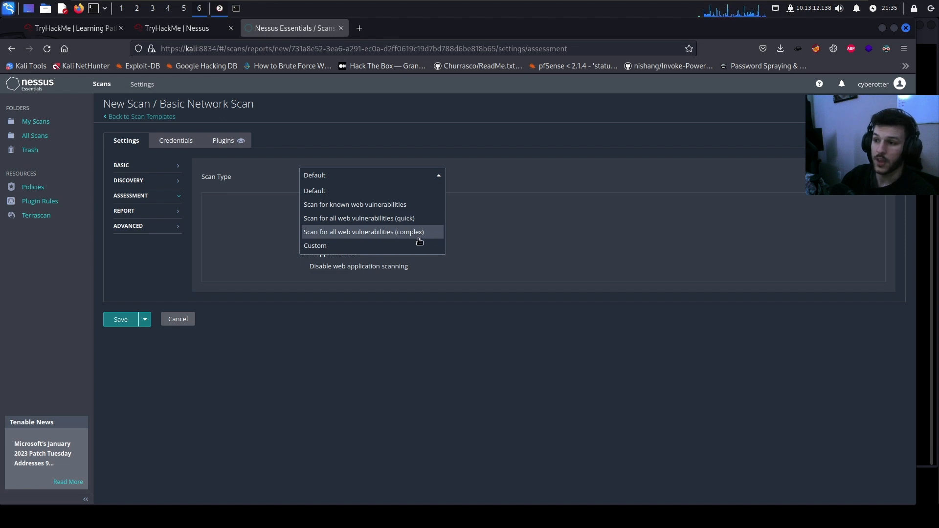
pyautogui.click(148, 213)
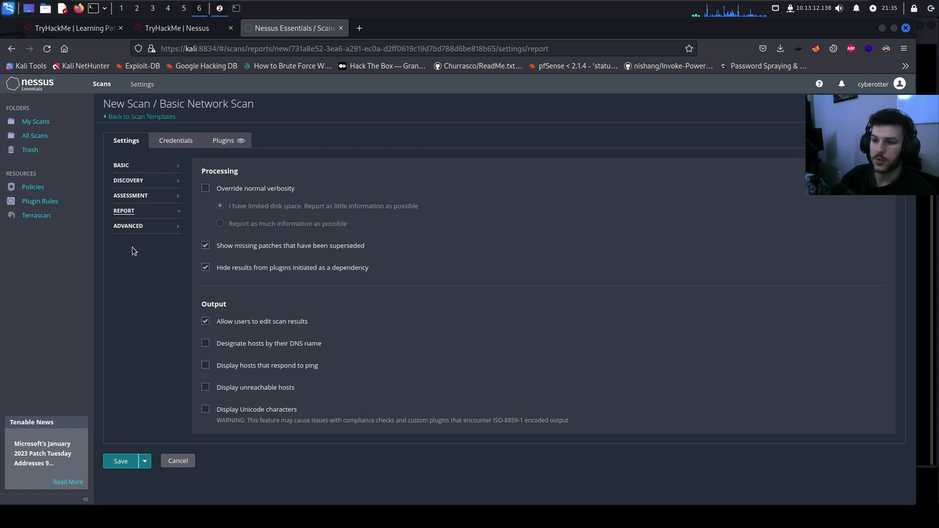
pyautogui.click(140, 228)
pyautogui.click(374, 176)
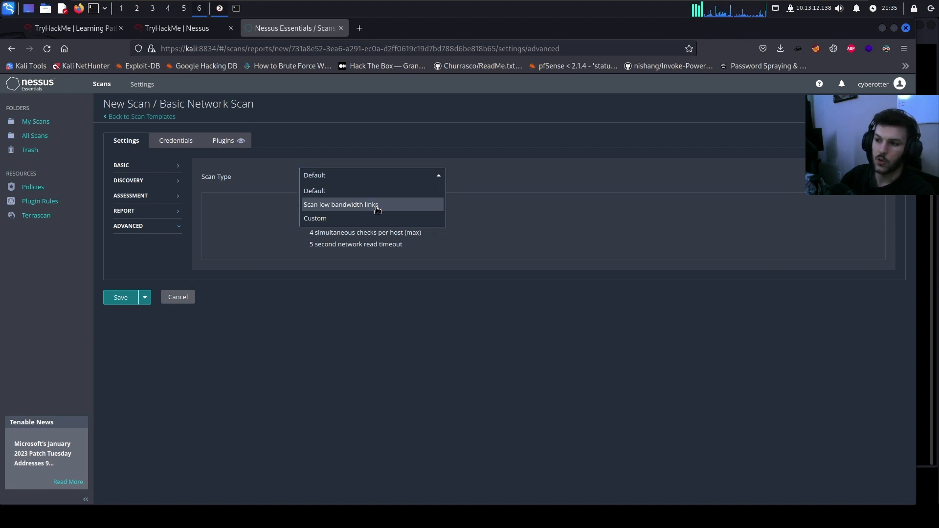
pyautogui.click(233, 195)
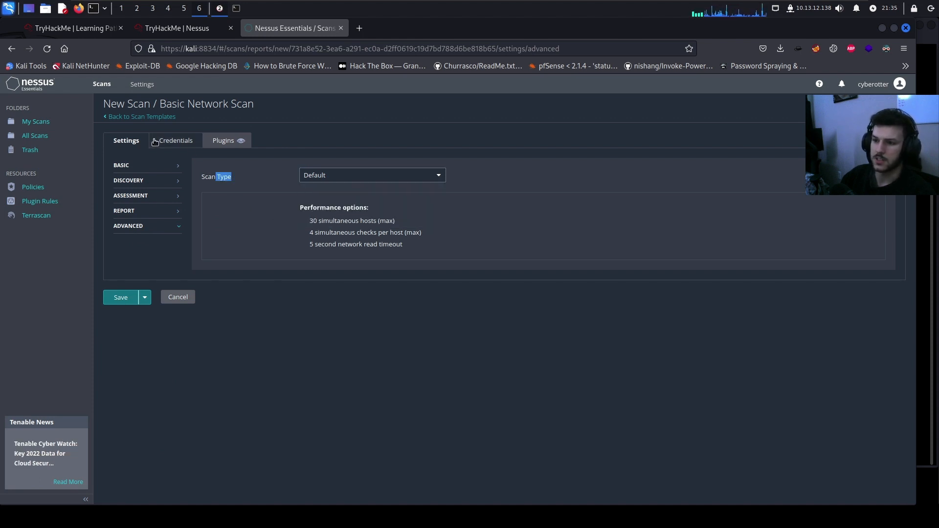
# Review the Miscellaneous and Plaintext Authentication credential types and the scan's plugin families
pyautogui.click(163, 142)
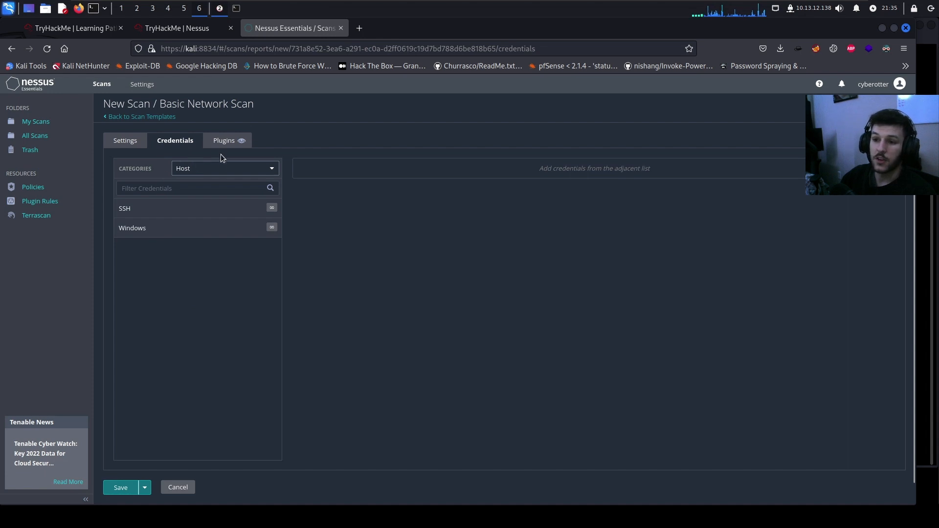
pyautogui.click(213, 168)
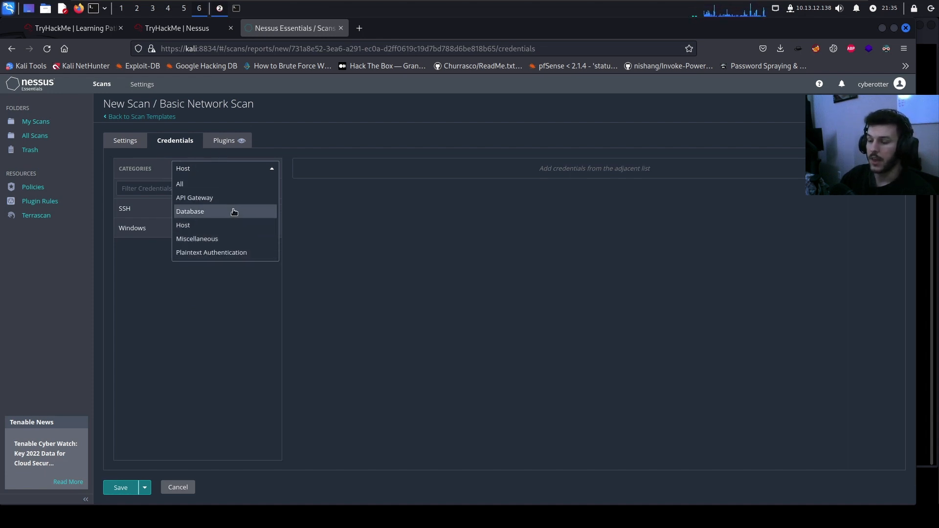
pyautogui.click(230, 238)
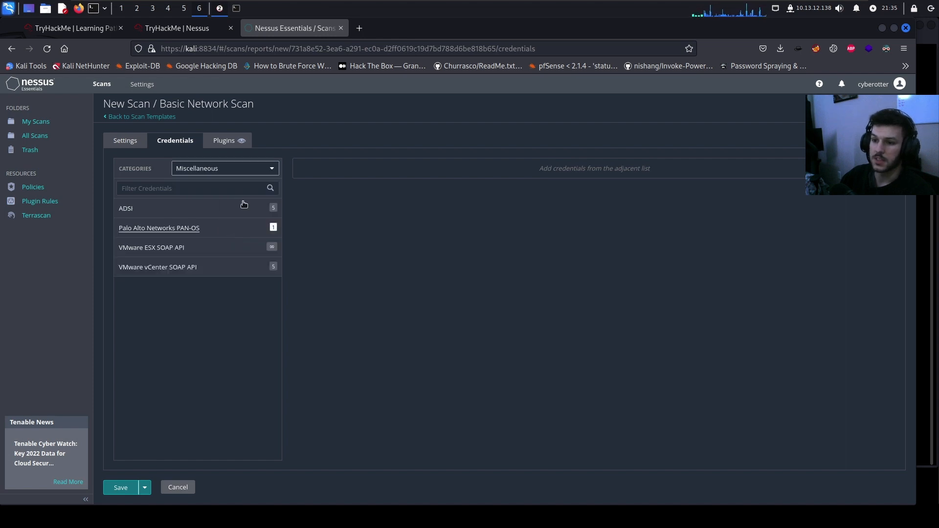
pyautogui.click(251, 170)
pyautogui.click(244, 252)
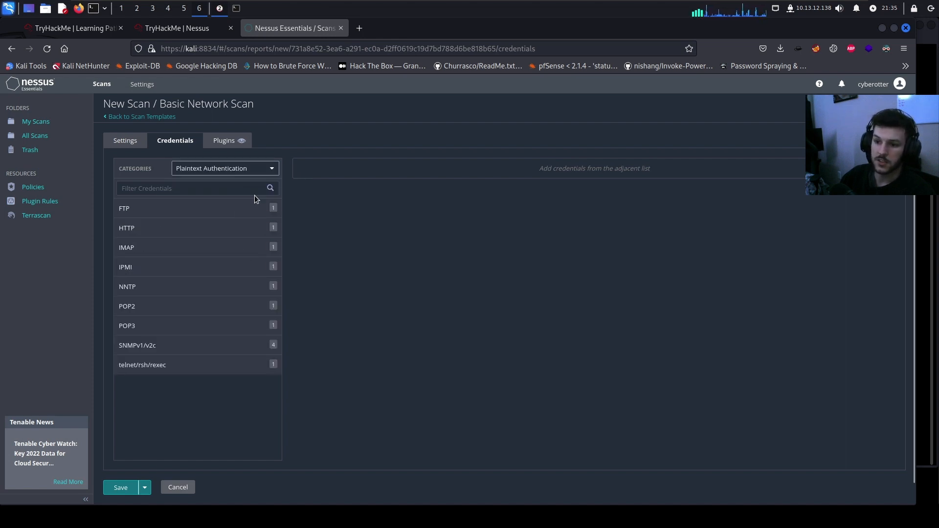
pyautogui.click(233, 141)
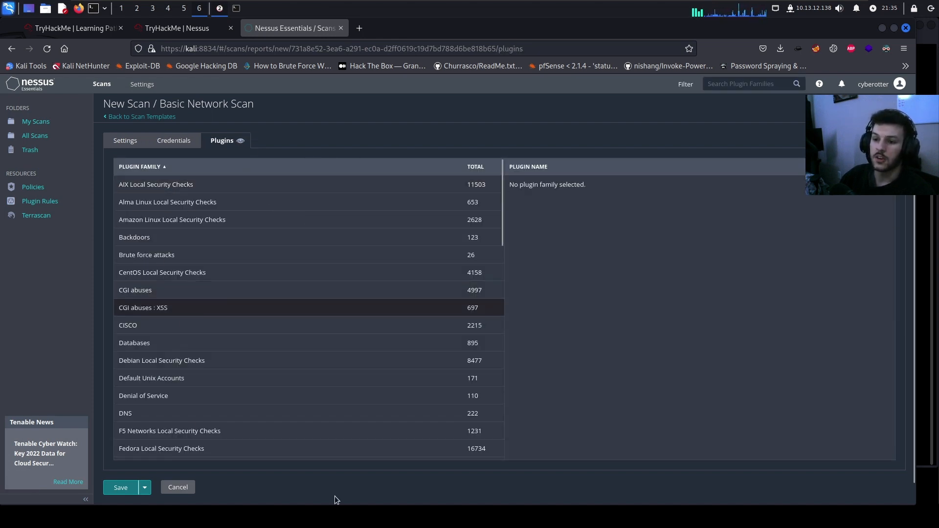
pyautogui.scroll(-10, 282, 239)
pyautogui.click(177, 27)
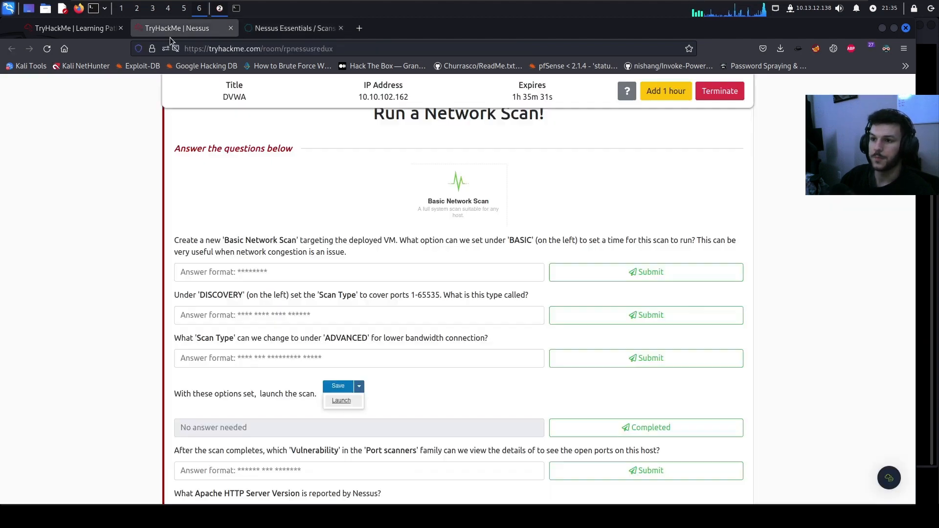
# Answer the scheduling question with 'scheduled'
pyautogui.write('sche')
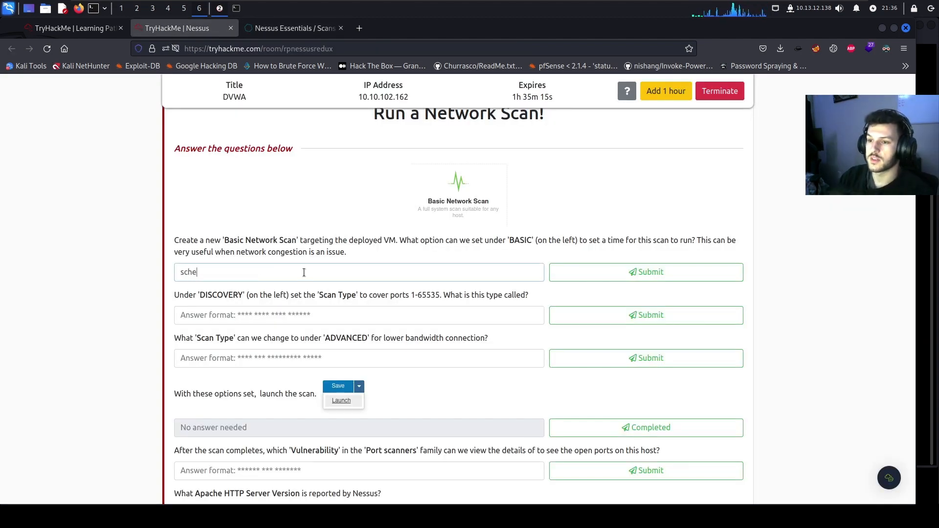
pyautogui.write('duled')
pyautogui.press('Return')
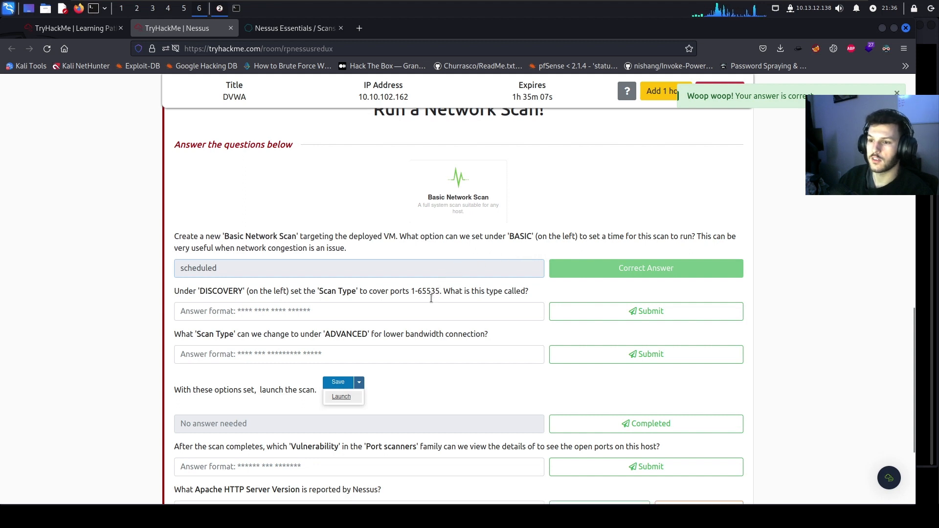
pyautogui.scroll(-2, 342, 278)
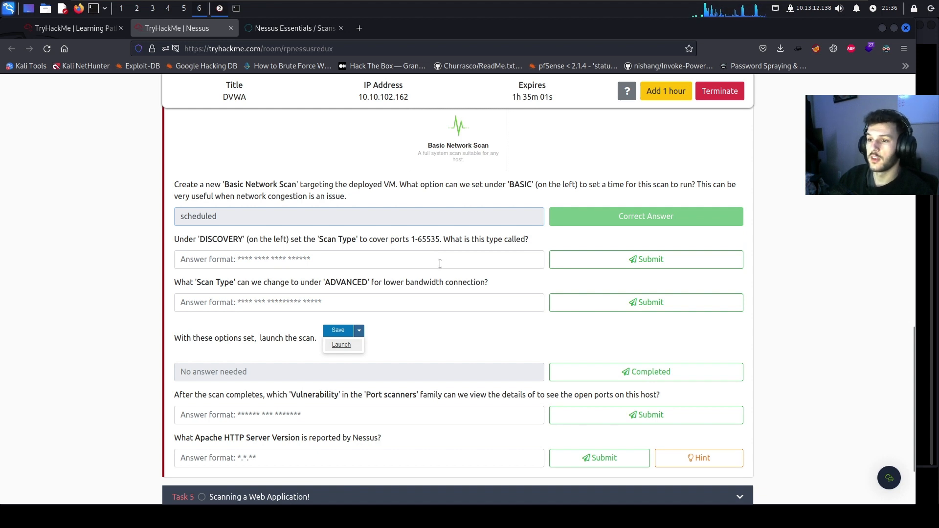
# Set the discovery scan type to Port scan (all ports) and submit it as the all-ports answer
pyautogui.click(285, 30)
pyautogui.click(139, 143)
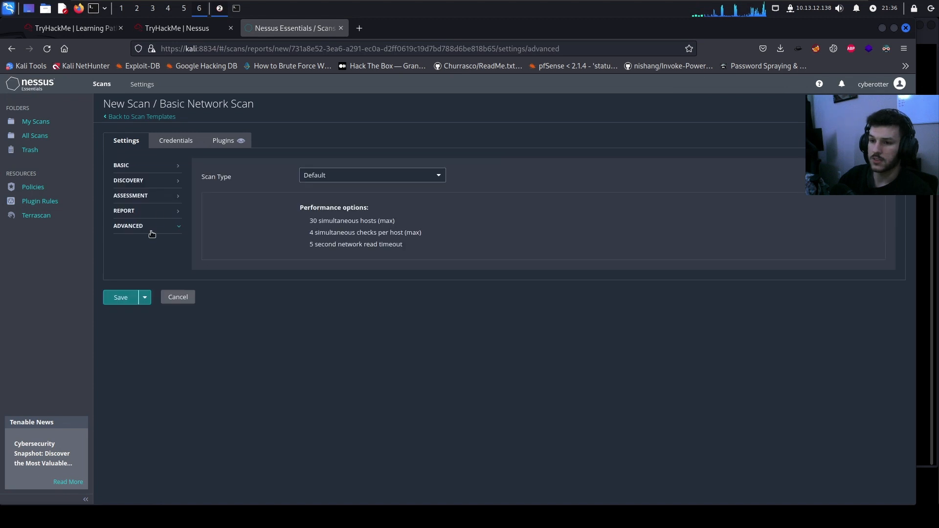
pyautogui.click(142, 182)
pyautogui.click(348, 179)
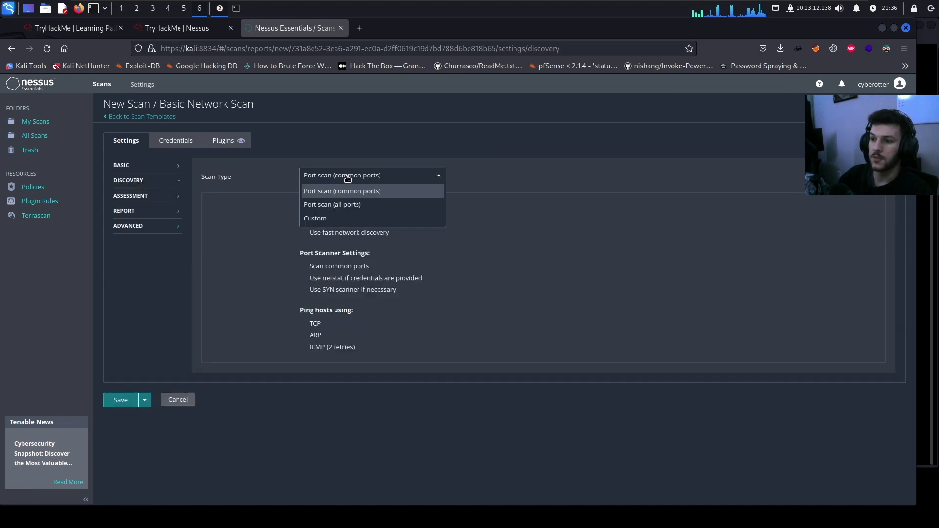
pyautogui.click(327, 205)
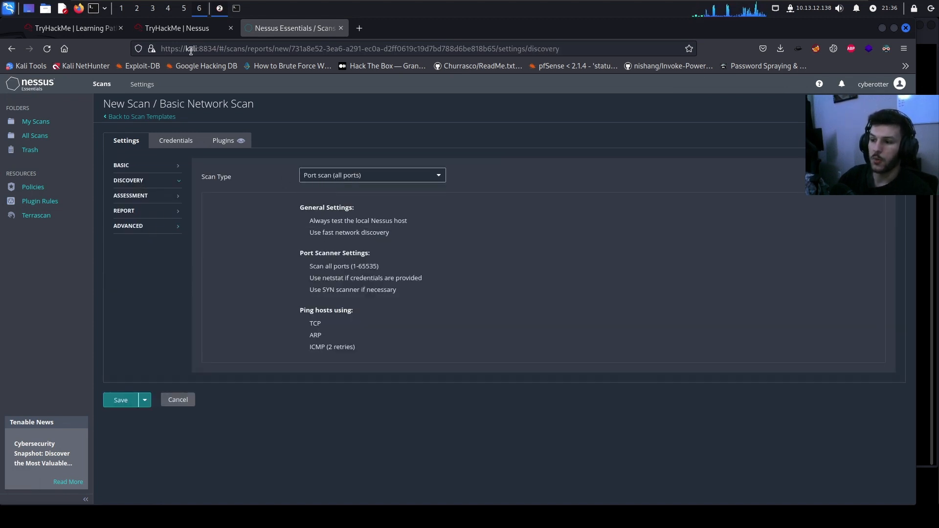
pyautogui.click(175, 31)
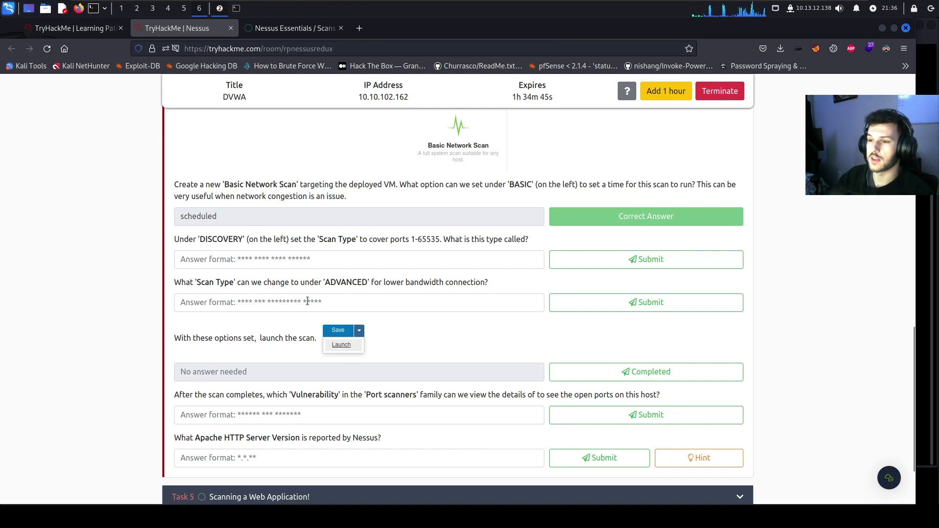
pyautogui.click(295, 261)
pyautogui.write('ports scan')
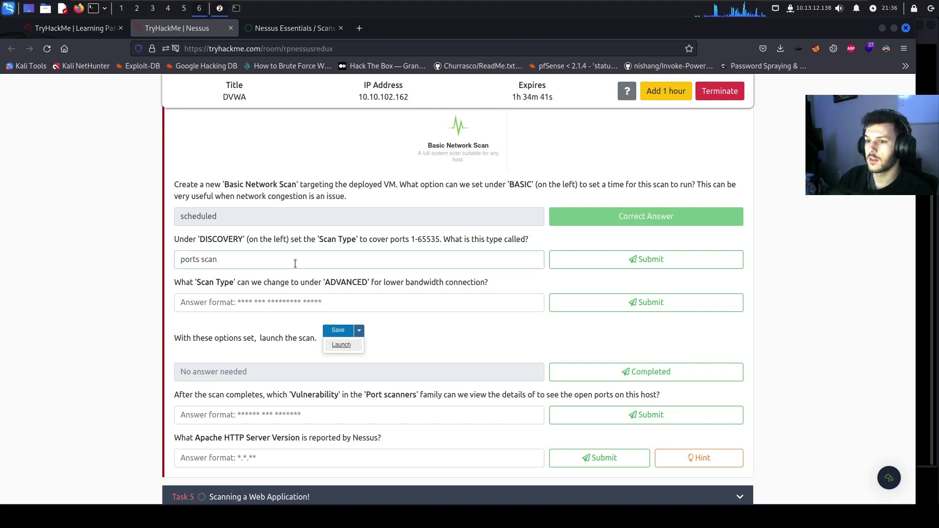
pyautogui.press('BackSpace')
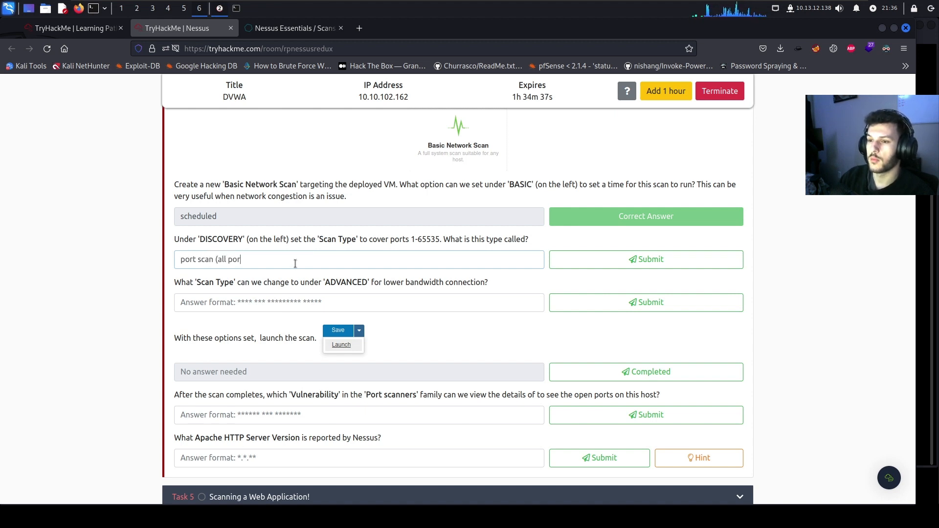
pyautogui.press('Return')
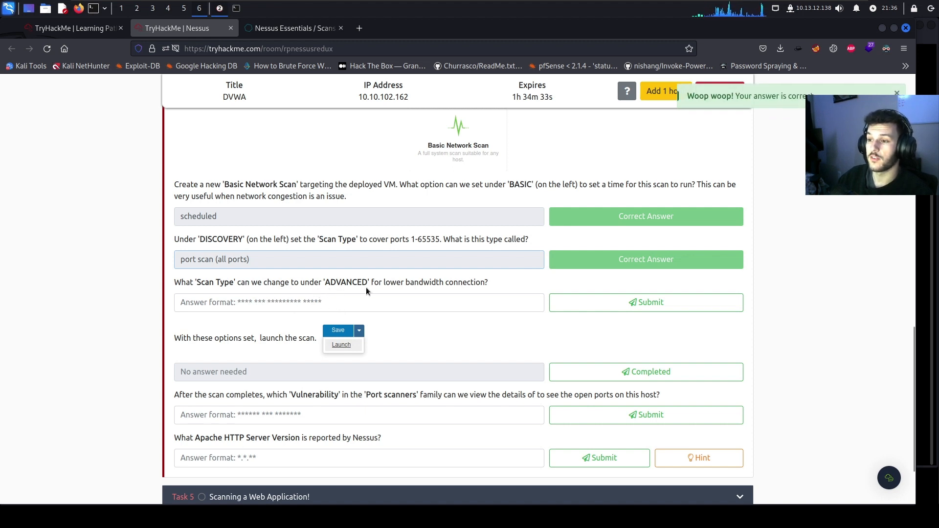
# Check the advanced scan type names and answer the low-bandwidth question with 'scan low bandwidth links'
pyautogui.click(272, 30)
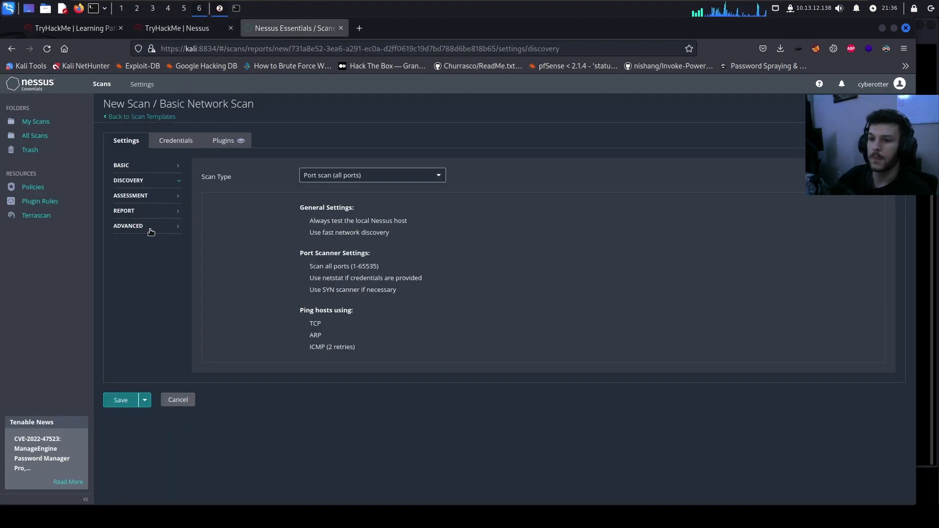
pyautogui.click(146, 226)
pyautogui.click(352, 182)
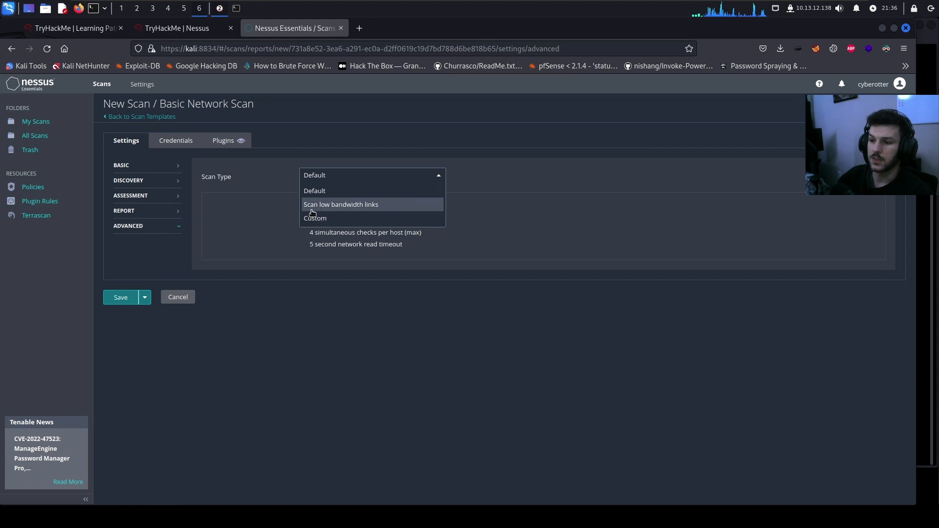
pyautogui.click(191, 28)
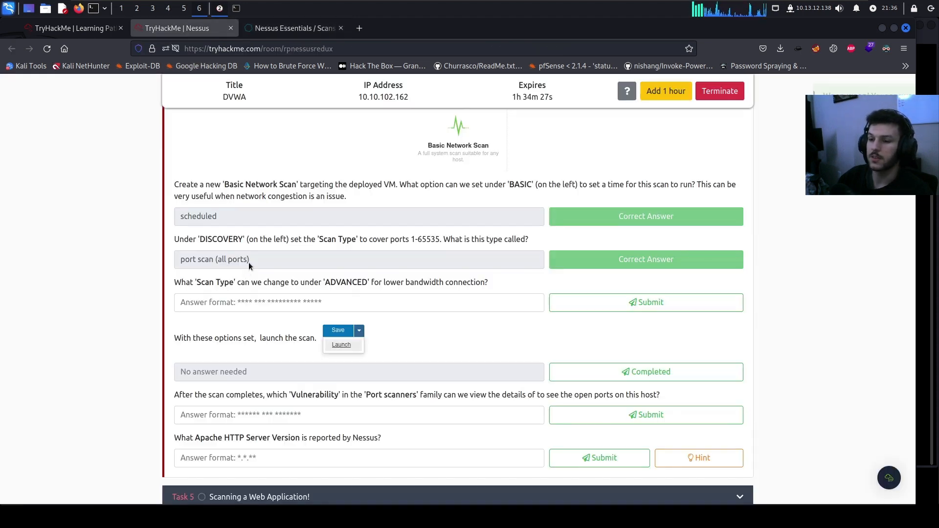
pyautogui.click(234, 297)
pyautogui.write('scan low bandwidth links')
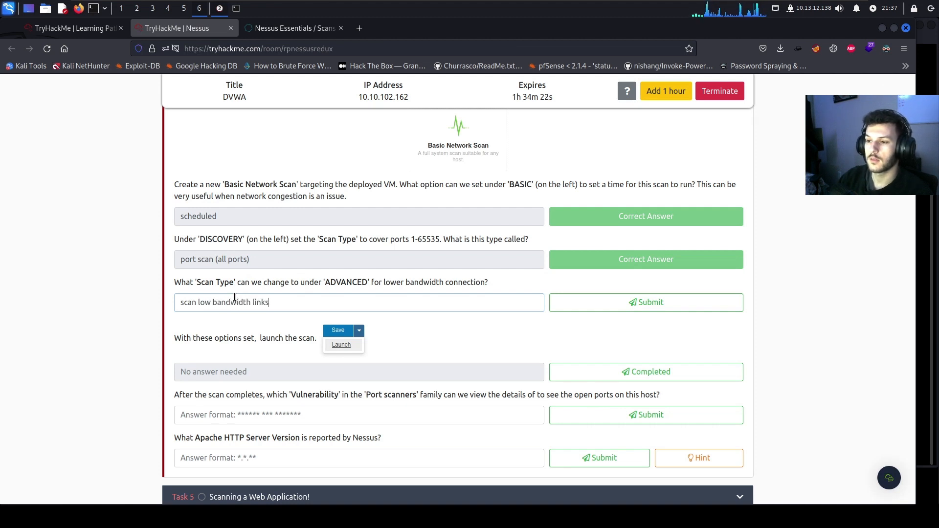
pyautogui.press('Return')
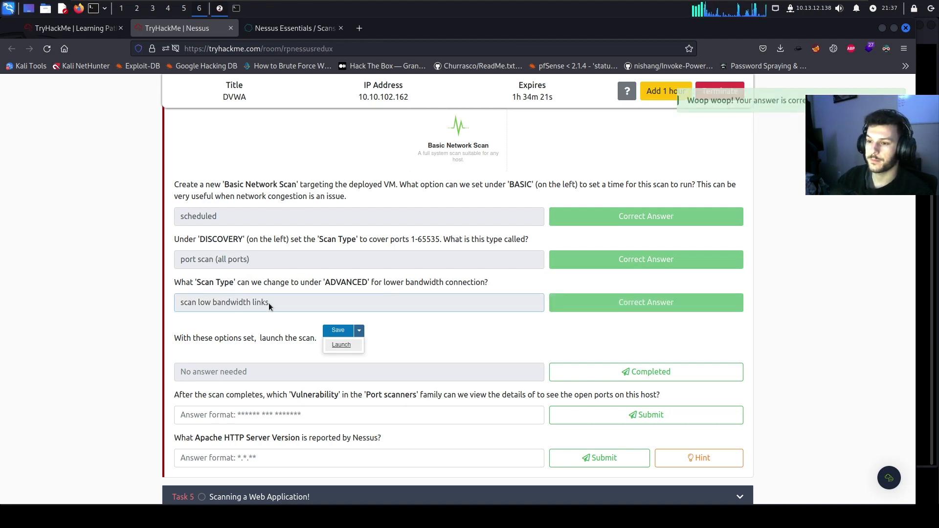
pyautogui.scroll(-1, 182, 299)
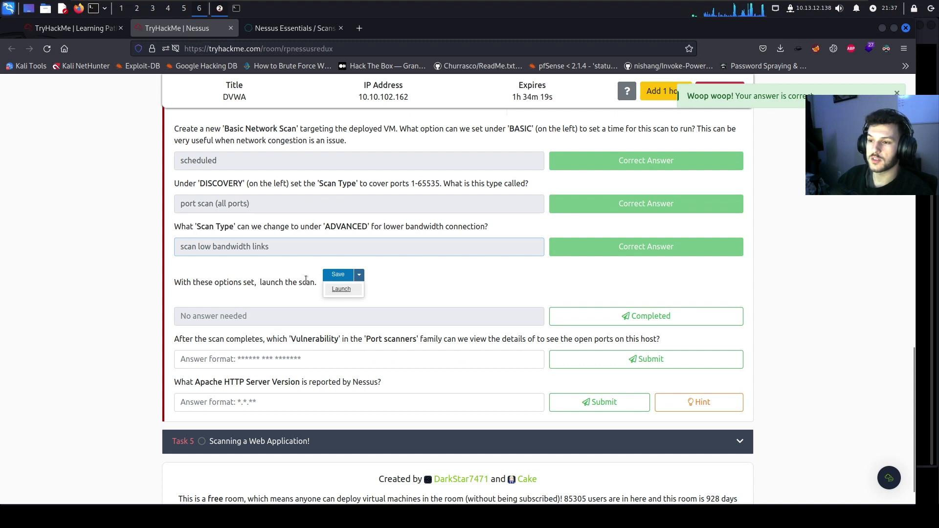
pyautogui.click(610, 323)
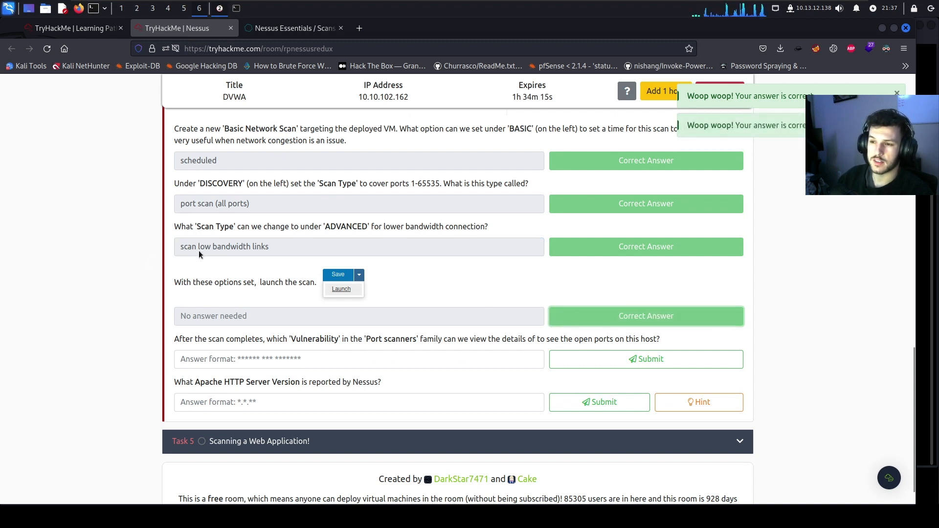
# Save the Basic network scan (THM) and open its running results from My Scans
pyautogui.rightClick(290, 31)
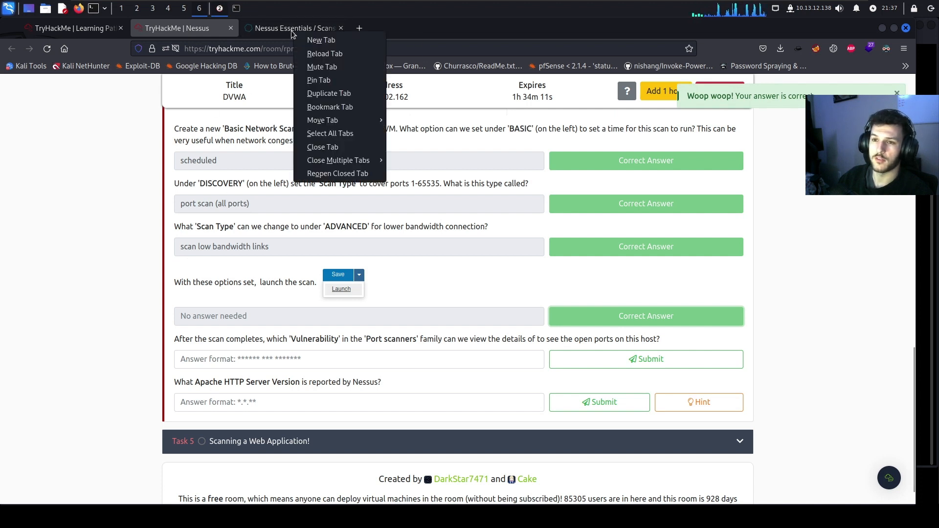
pyautogui.click(304, 26)
pyautogui.click(283, 33)
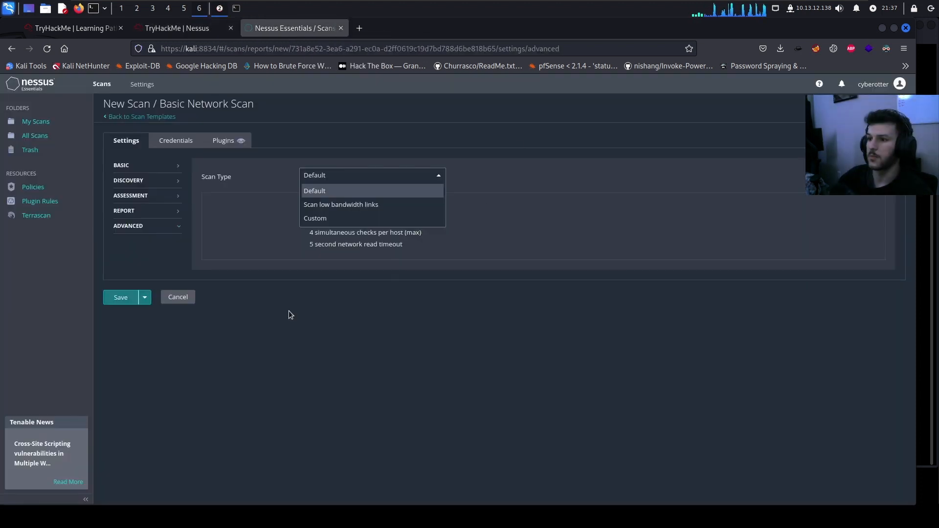
pyautogui.click(121, 297)
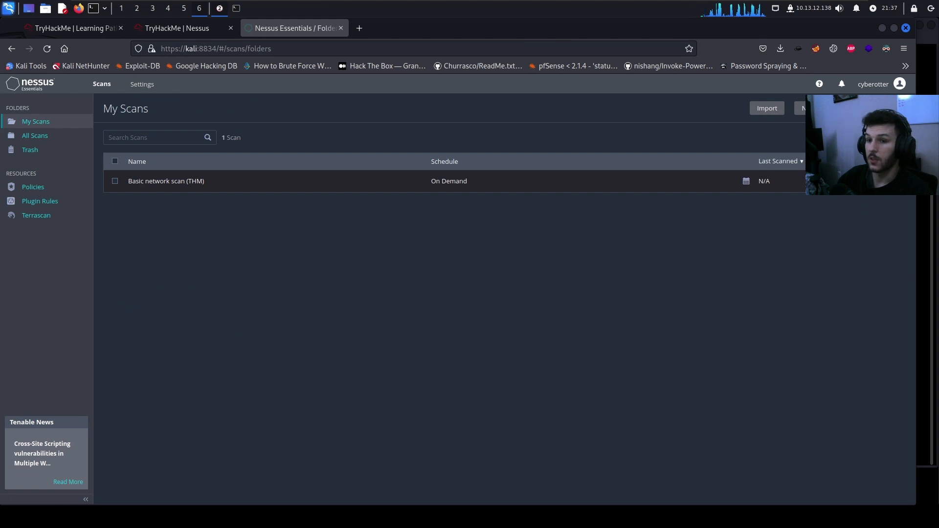
pyautogui.click(640, 187)
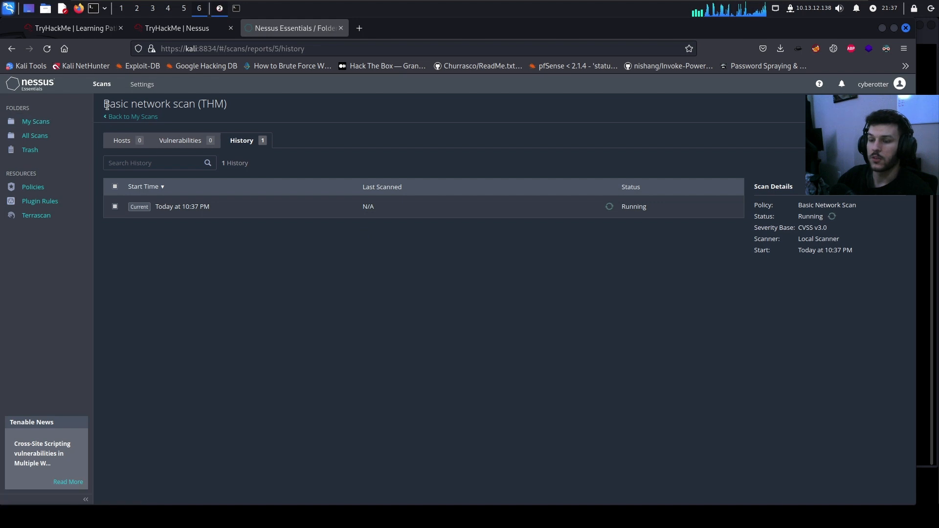
# Inspect the running scan's Hosts and Vulnerabilities results
pyautogui.moveTo(104, 109); pyautogui.dragTo(196, 109)
pyautogui.click(231, 110)
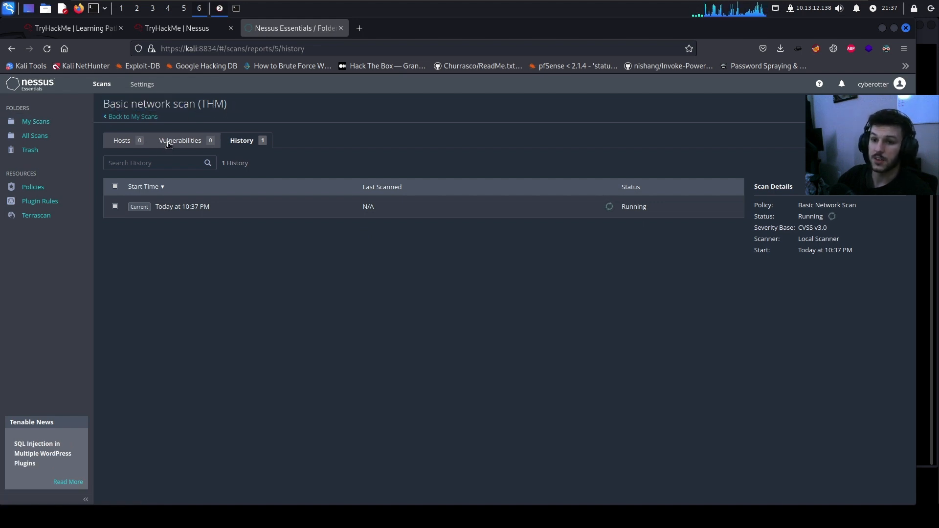
pyautogui.click(122, 141)
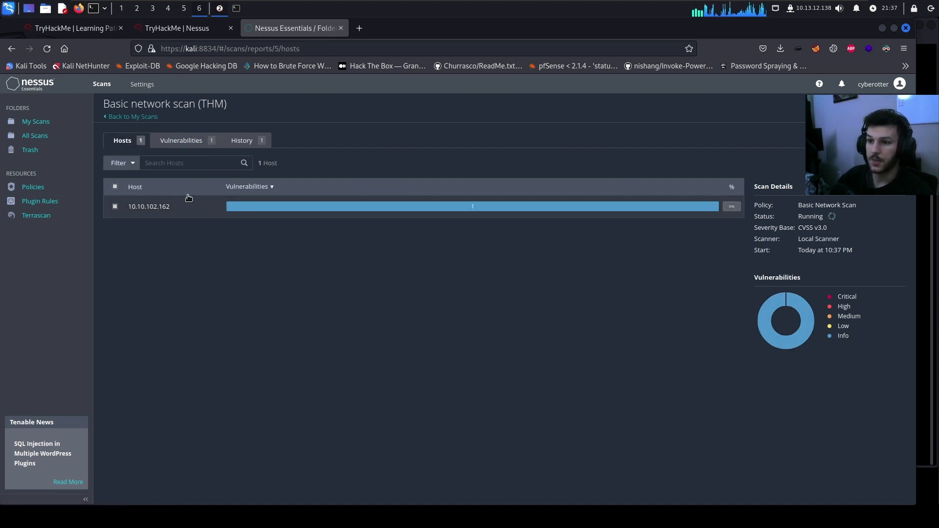
pyautogui.moveTo(471, 210)
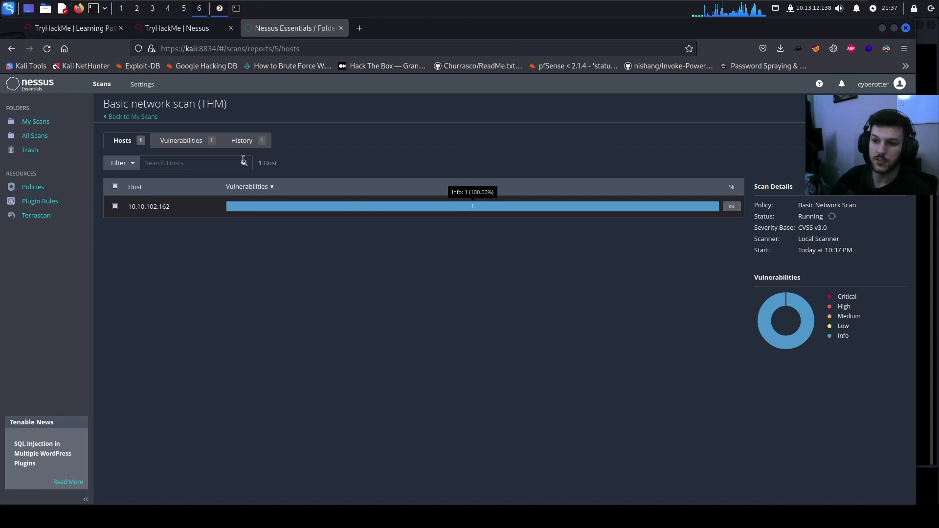
pyautogui.click(186, 141)
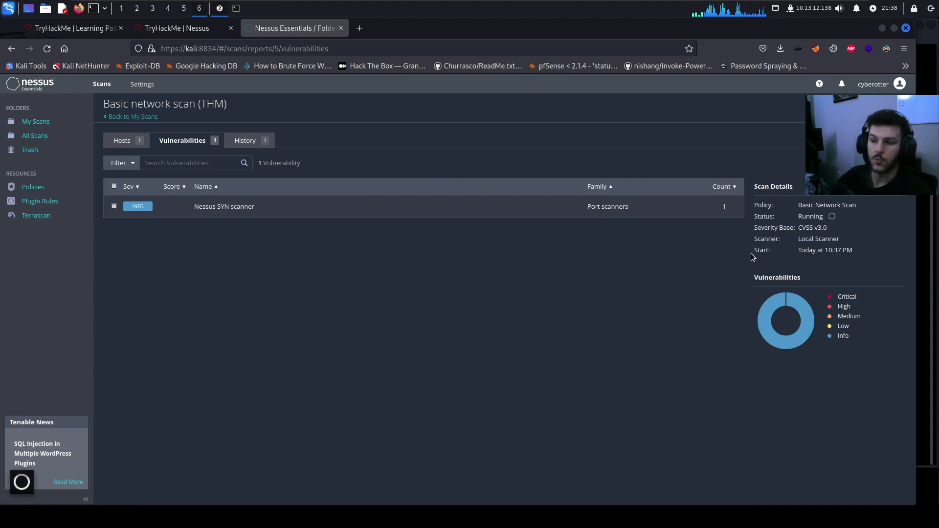
# Review the scan History and its policy, Running status and CVSS v3.0 severity base
pyautogui.click(260, 142)
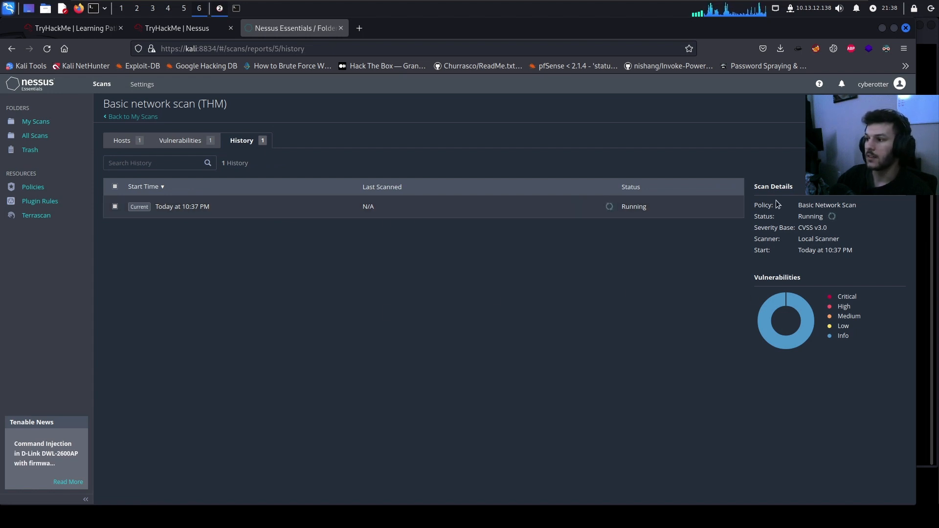
pyautogui.moveTo(856, 205); pyautogui.dragTo(797, 206)
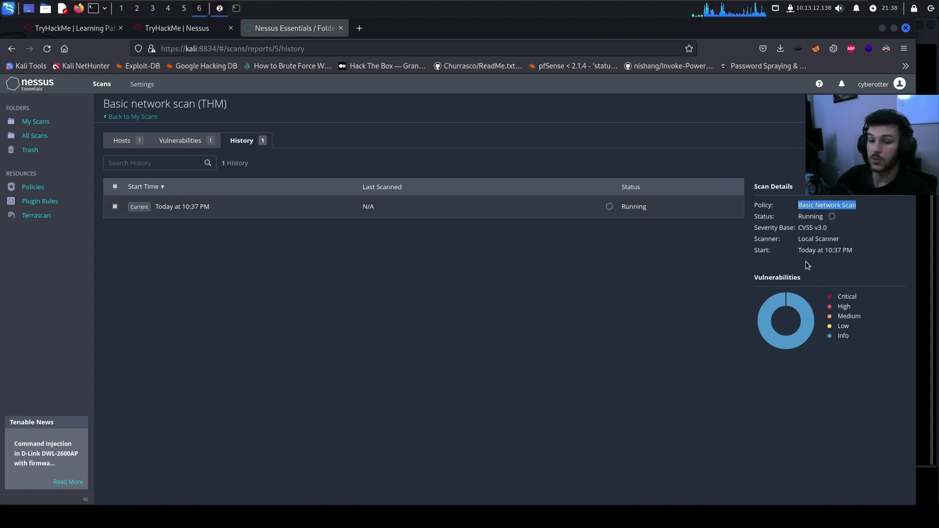
pyautogui.click(836, 204)
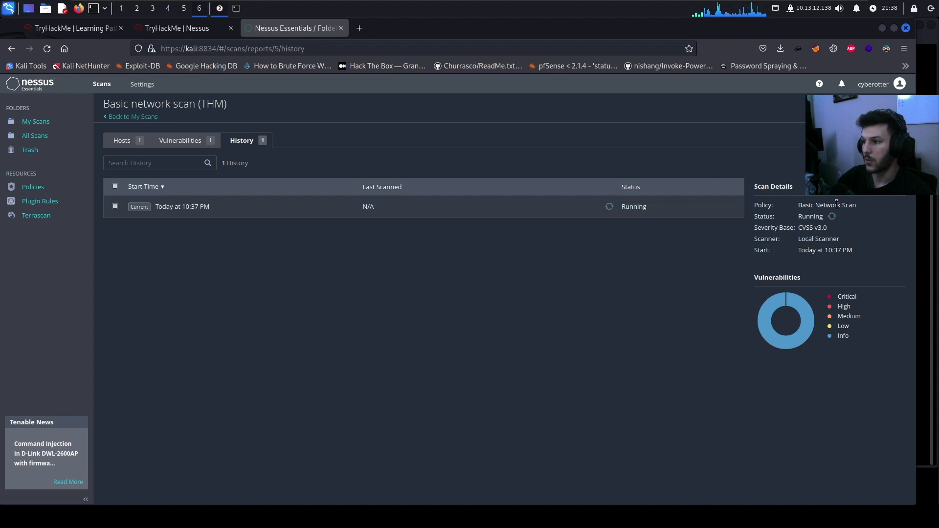
pyautogui.moveTo(825, 219); pyautogui.dragTo(760, 219)
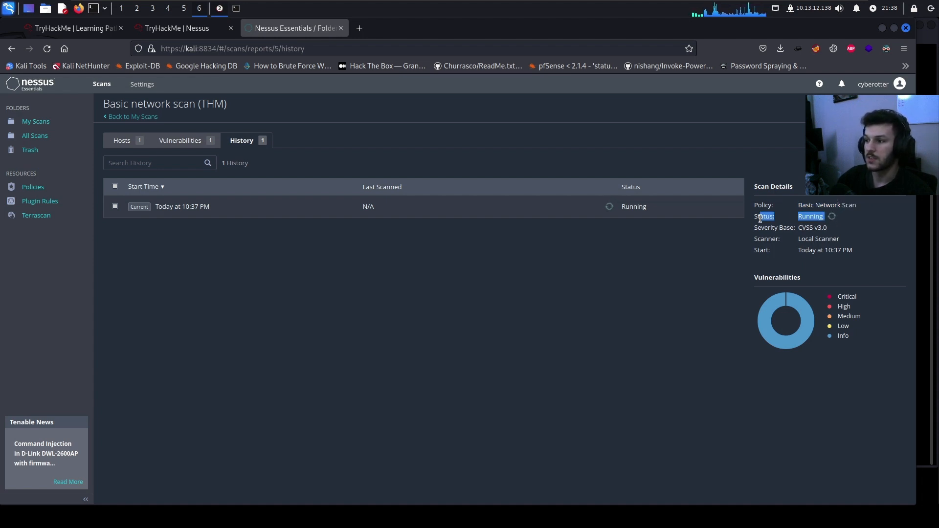
pyautogui.click(874, 240)
pyautogui.moveTo(832, 232); pyautogui.dragTo(798, 233)
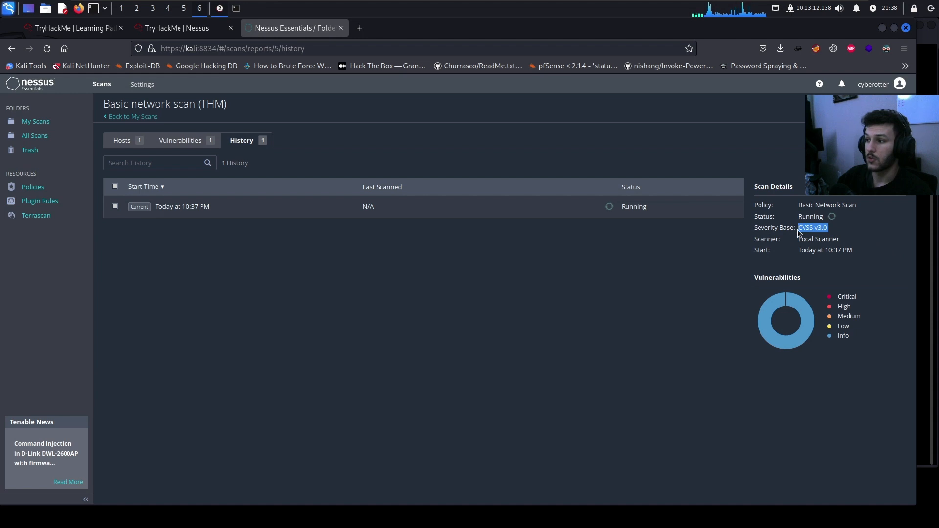
pyautogui.click(837, 252)
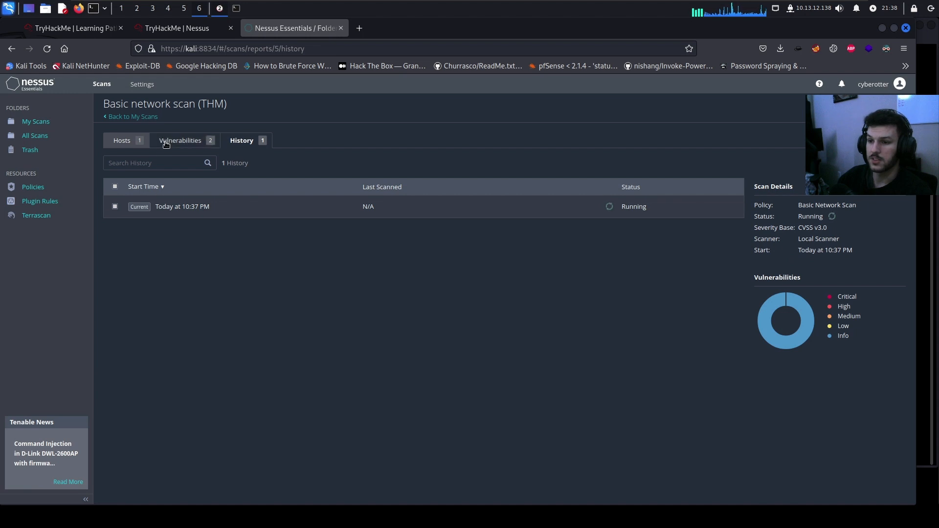
# Recheck the two vulnerabilities found and the scan details summary
pyautogui.click(181, 140)
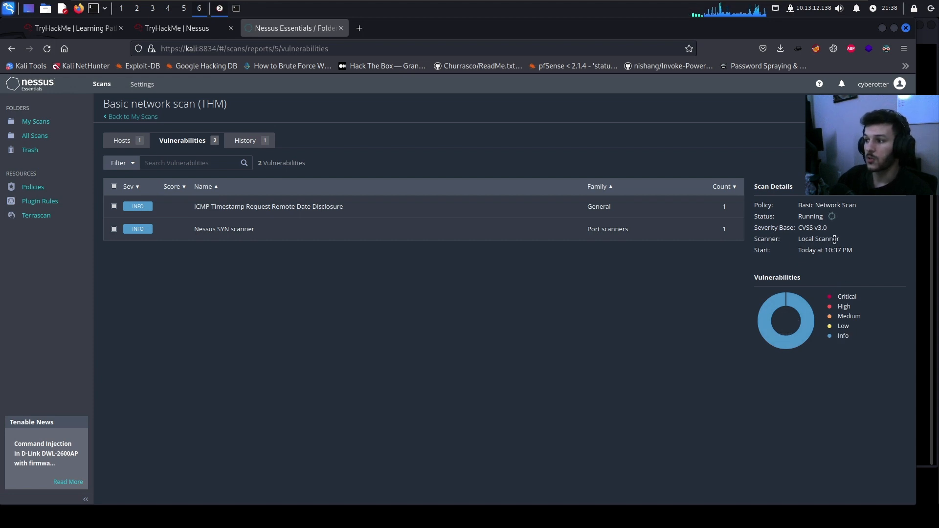
pyautogui.moveTo(848, 241); pyautogui.dragTo(755, 241)
pyautogui.click(711, 254)
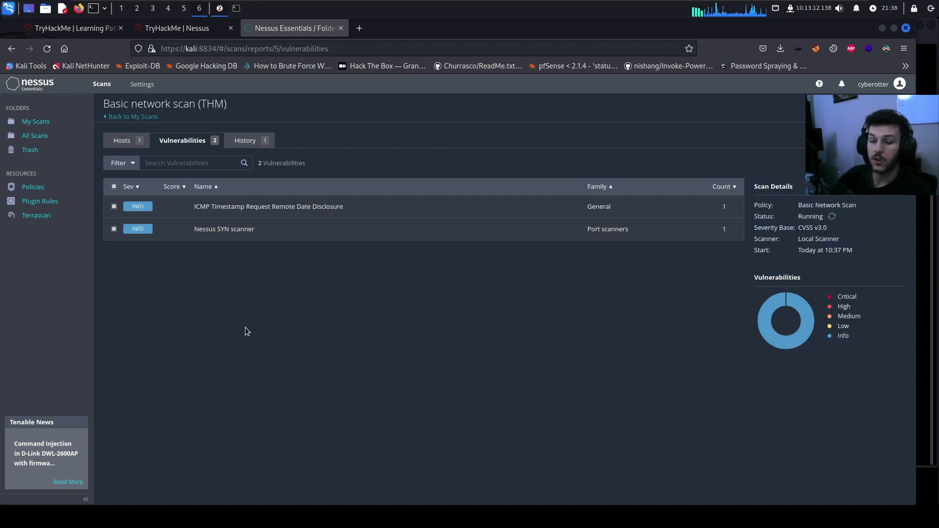
pyautogui.moveTo(856, 255); pyautogui.dragTo(752, 255)
pyautogui.click(759, 251)
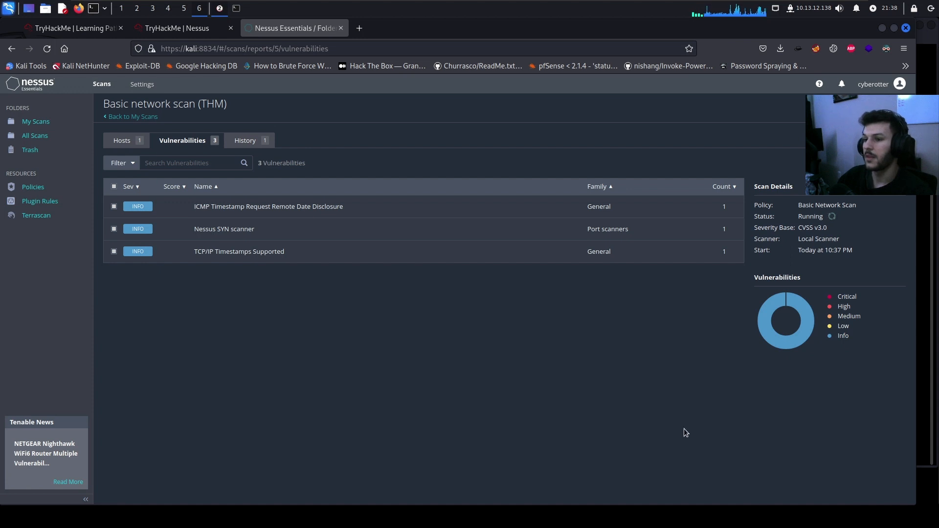
pyautogui.click(215, 28)
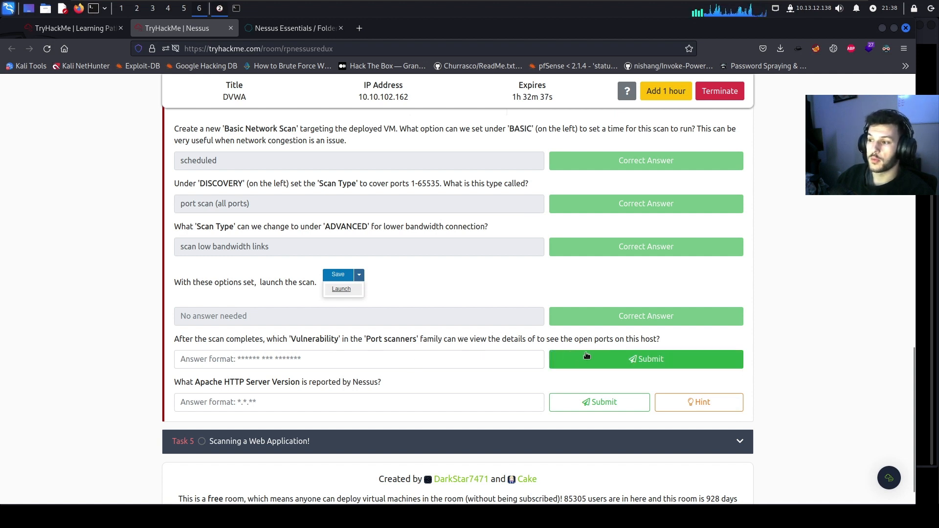
# Look up the Nessus SYN scanner plugin and submit 'nessus syn scanner' as the port-scanner answer
pyautogui.hotkey('ctrl', 'Tab')
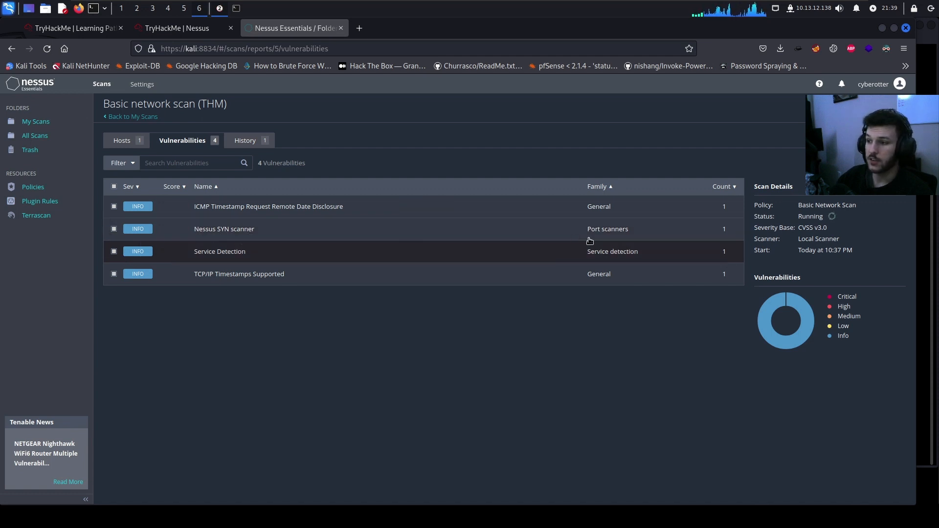
pyautogui.click(477, 233)
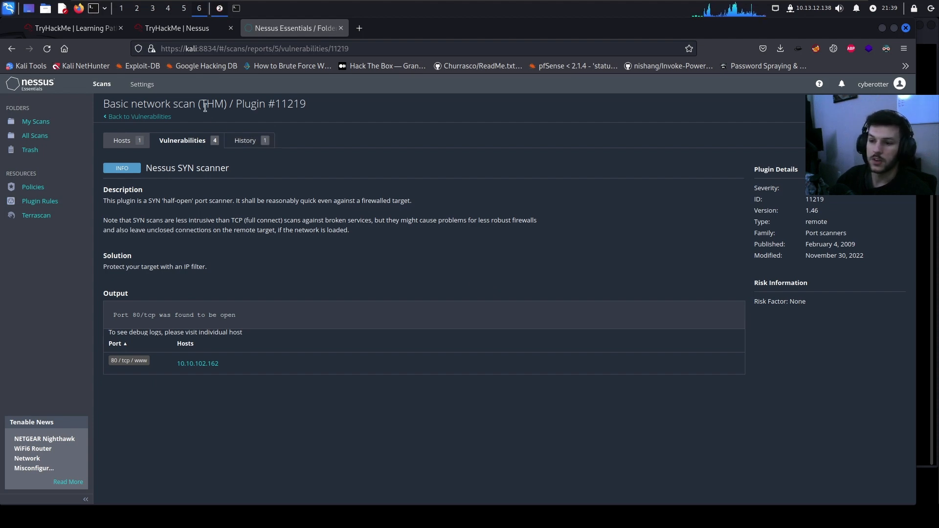
pyautogui.click(161, 117)
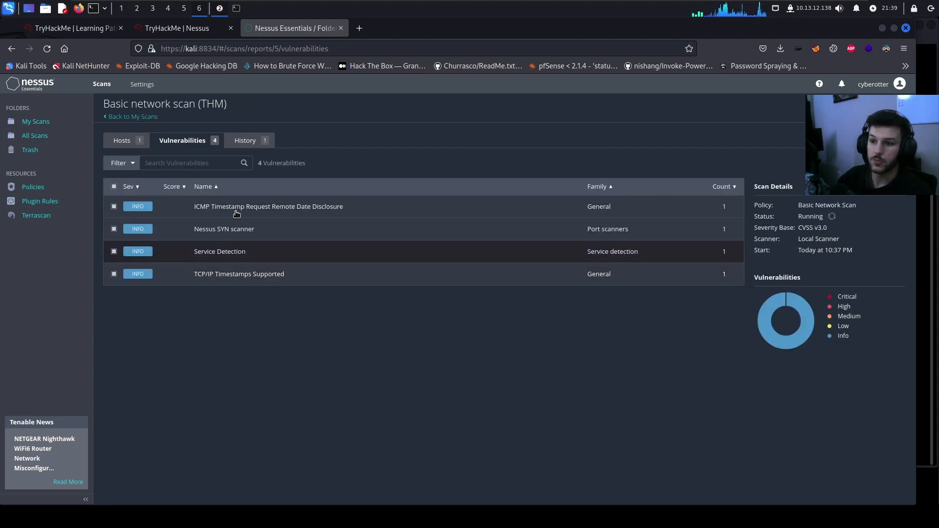
pyautogui.click(205, 28)
pyautogui.click(261, 352)
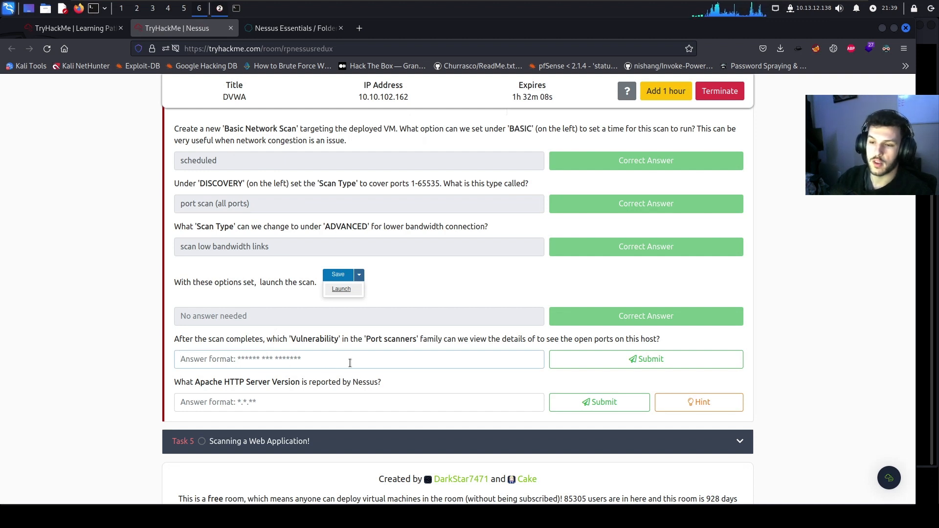
pyautogui.write('nessus syn scanner')
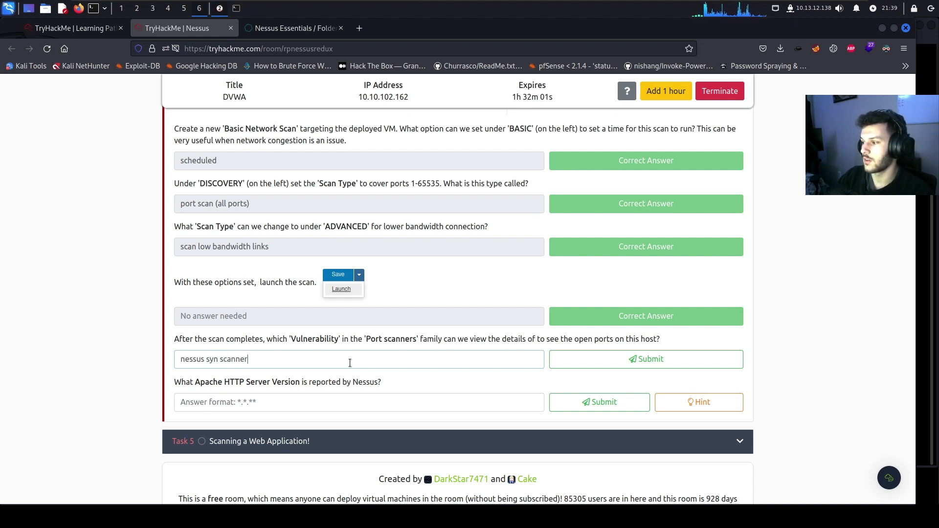
pyautogui.press('Return')
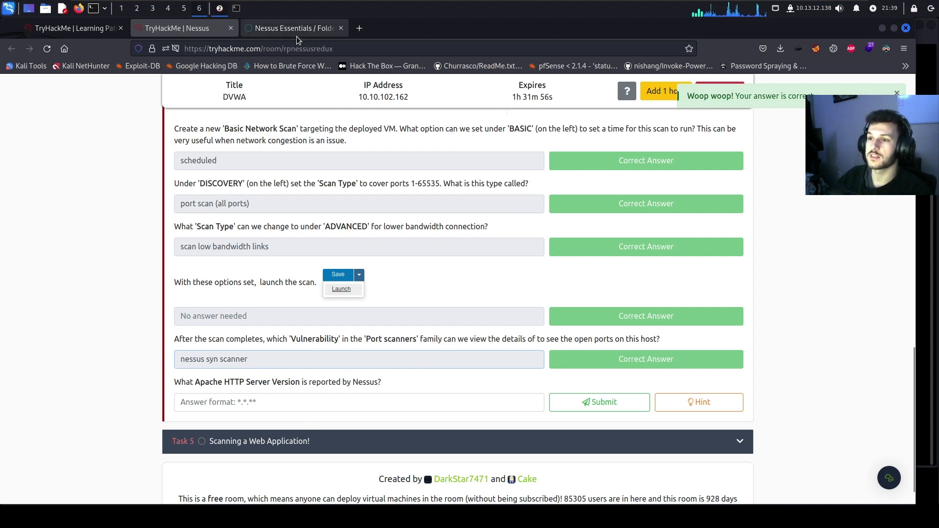
# Copy Apache version 2.4.99 from Nessus, submit it, then expand Task 5's web application questions
pyautogui.click(290, 28)
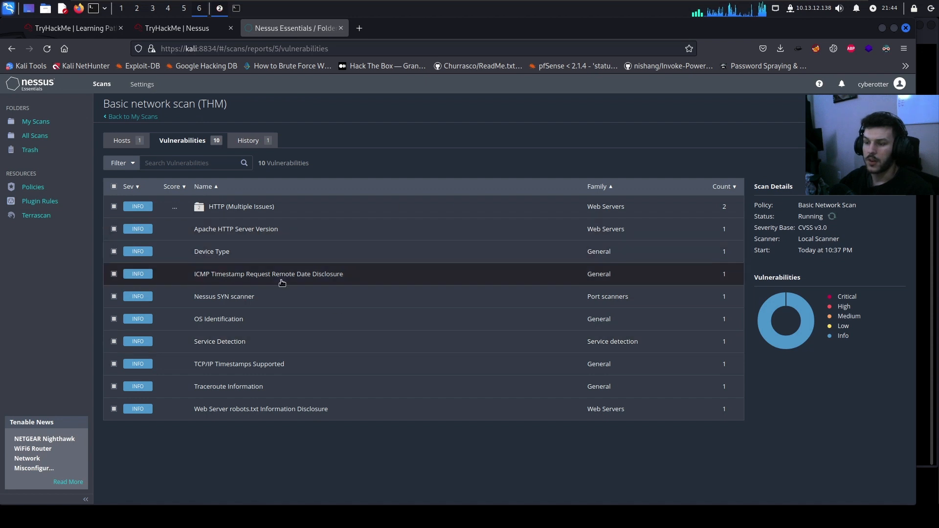
pyautogui.click(268, 233)
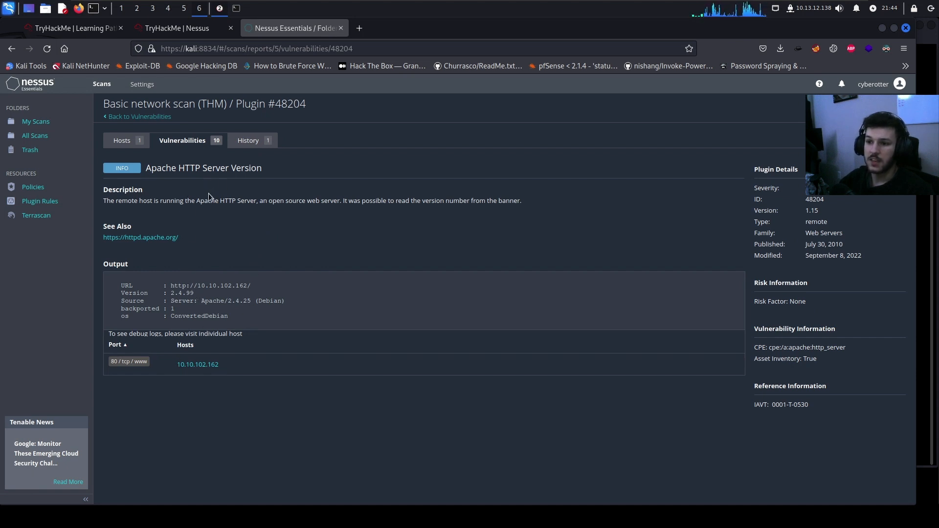
pyautogui.moveTo(194, 293); pyautogui.dragTo(172, 291)
pyautogui.rightClick(178, 293)
pyautogui.click(181, 303)
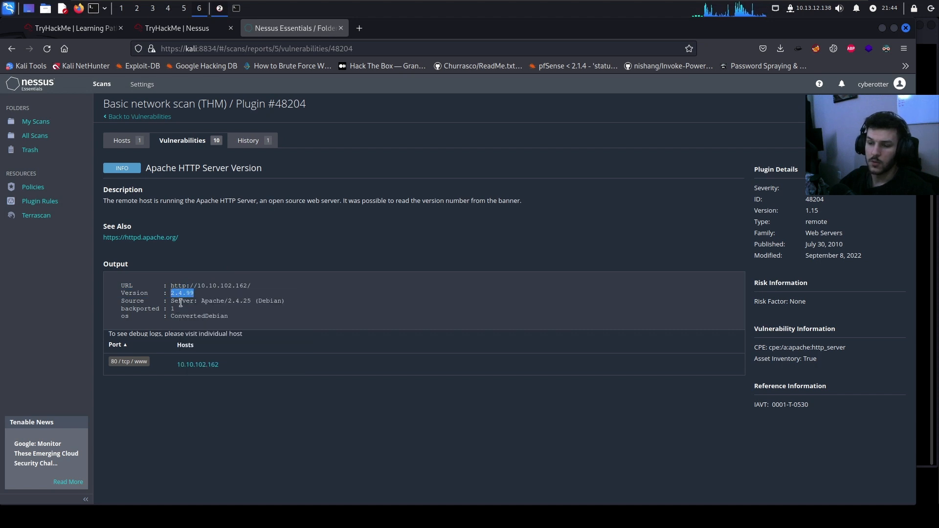
pyautogui.click(177, 30)
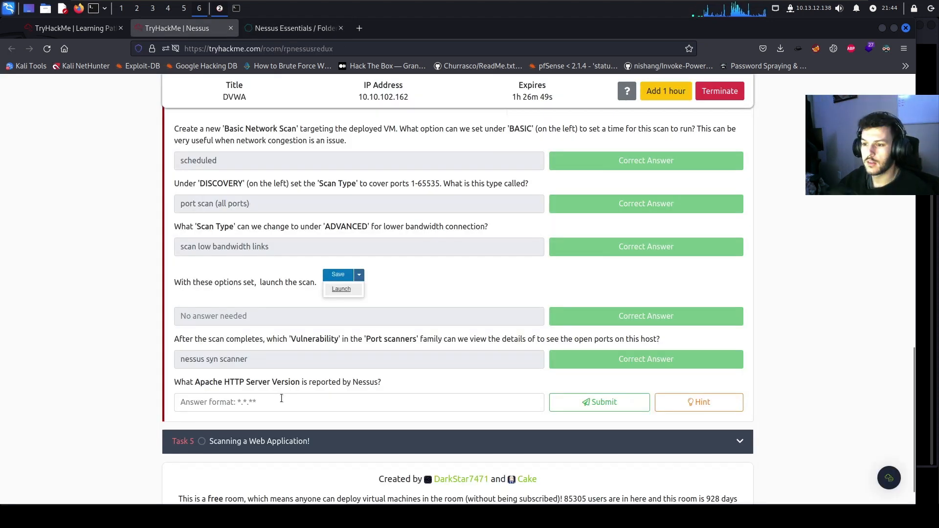
pyautogui.click(279, 401)
pyautogui.hotkey('ctrl', 'v')
pyautogui.press('Return')
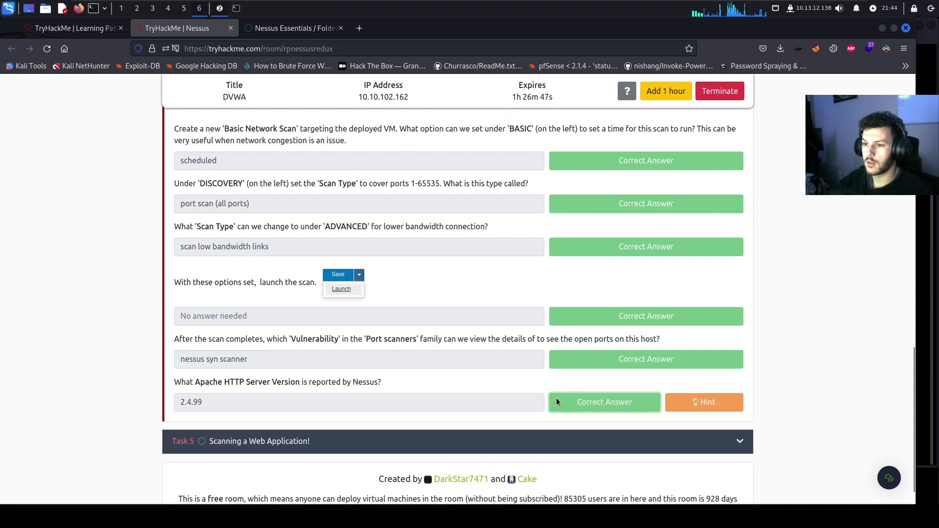
pyautogui.click(293, 442)
pyautogui.scroll(3, 334, 235)
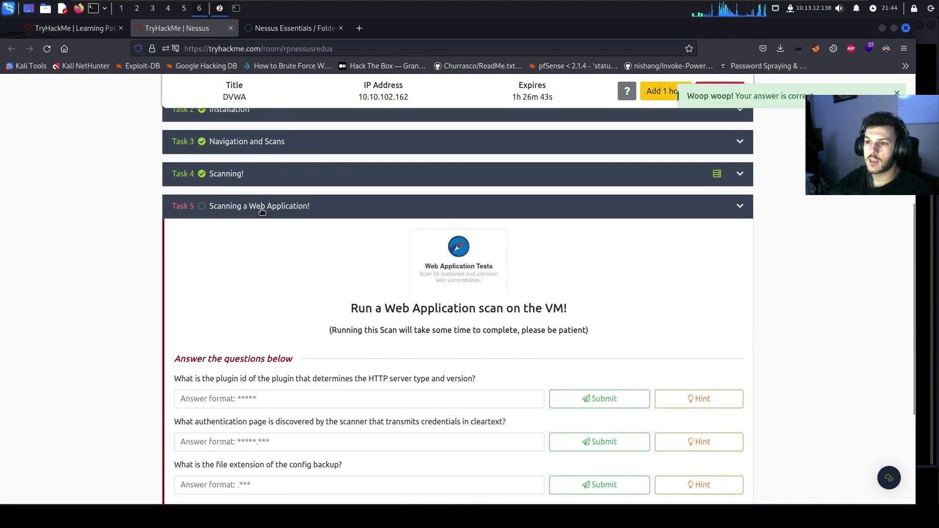
# Stop the running Basic network scan (THM) from the All Scans list and confirm
pyautogui.scroll(-2, 404, 312)
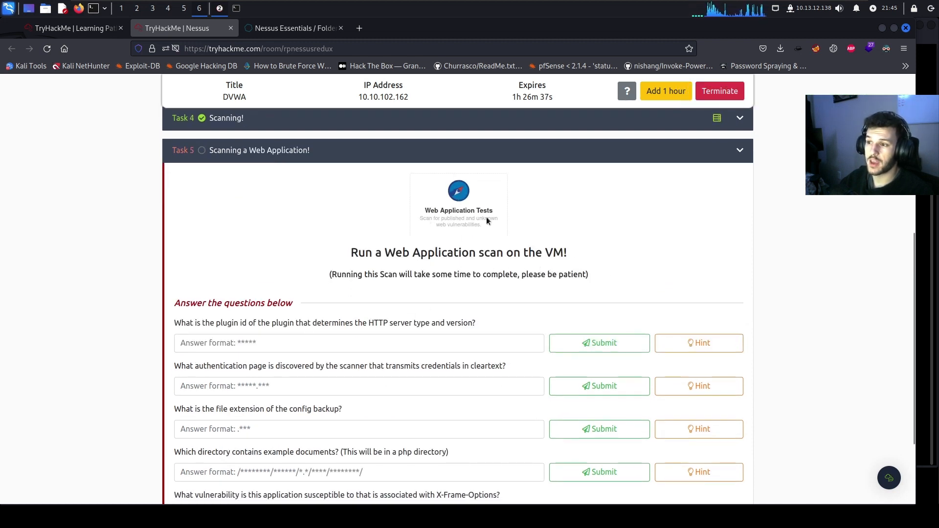
pyautogui.scroll(-2, 636, 266)
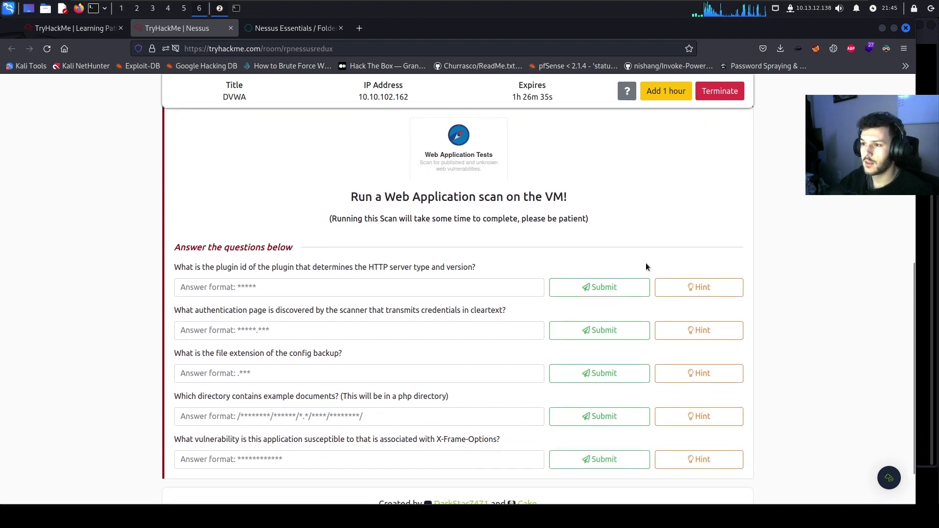
pyautogui.scroll(-2, 599, 276)
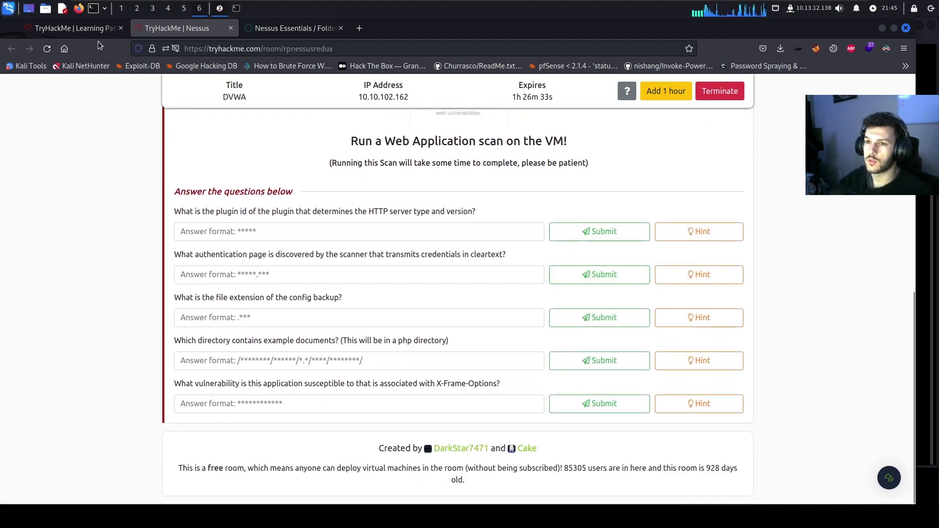
pyautogui.click(288, 27)
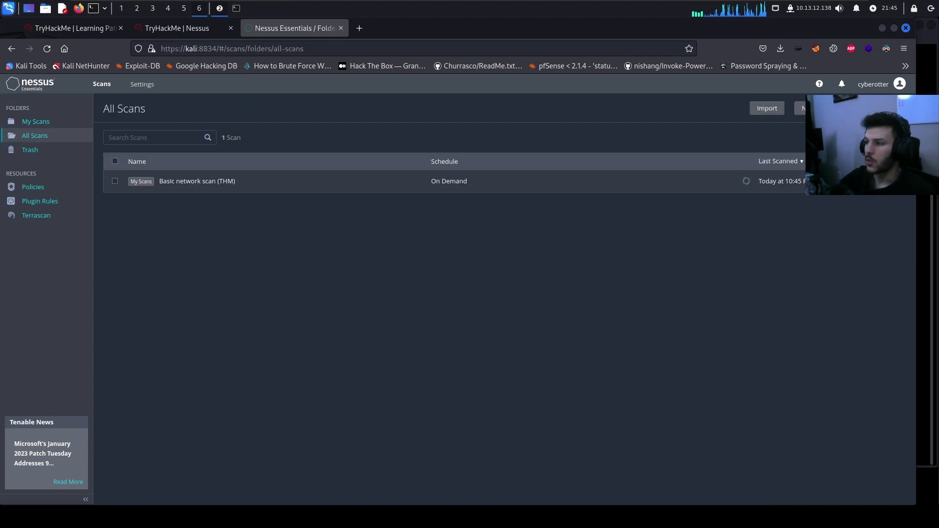
pyautogui.click(896, 181)
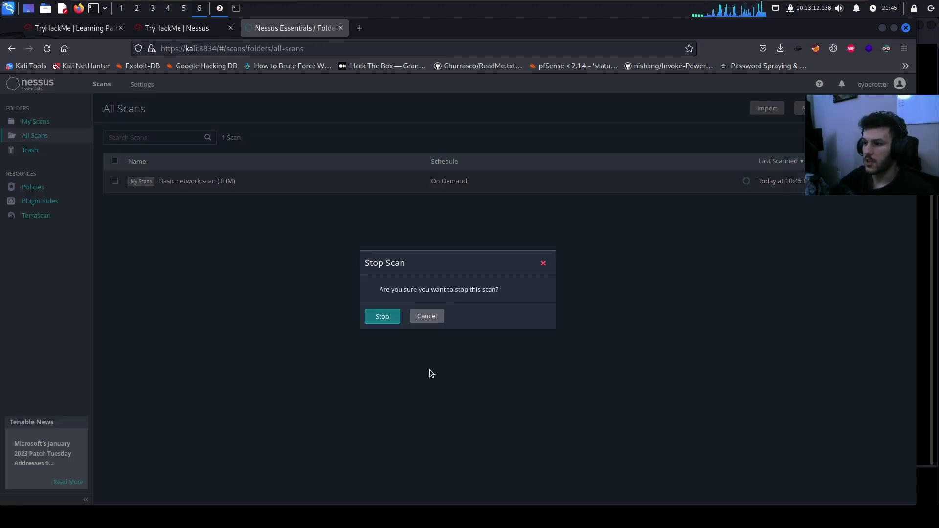
pyautogui.click(382, 317)
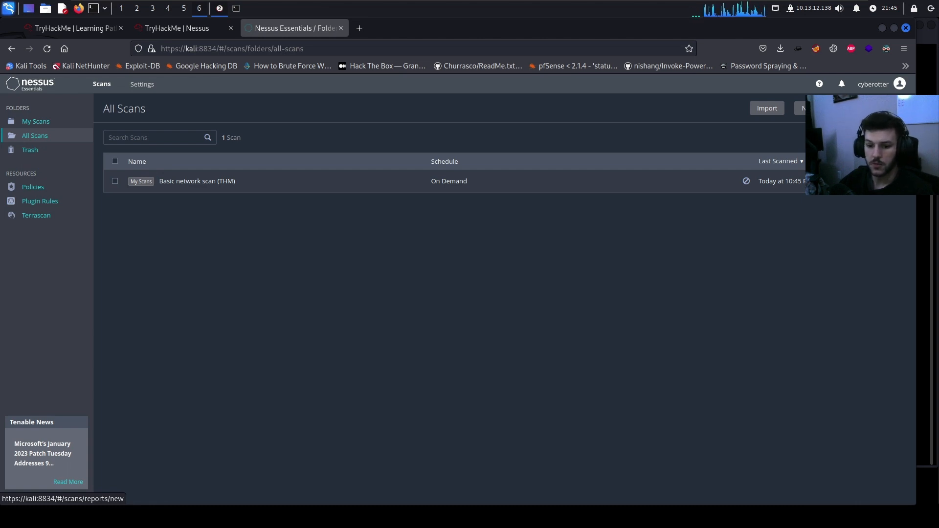
# Start a new Web Application Tests scan named 'Web App (THM)'
pyautogui.click(815, 109)
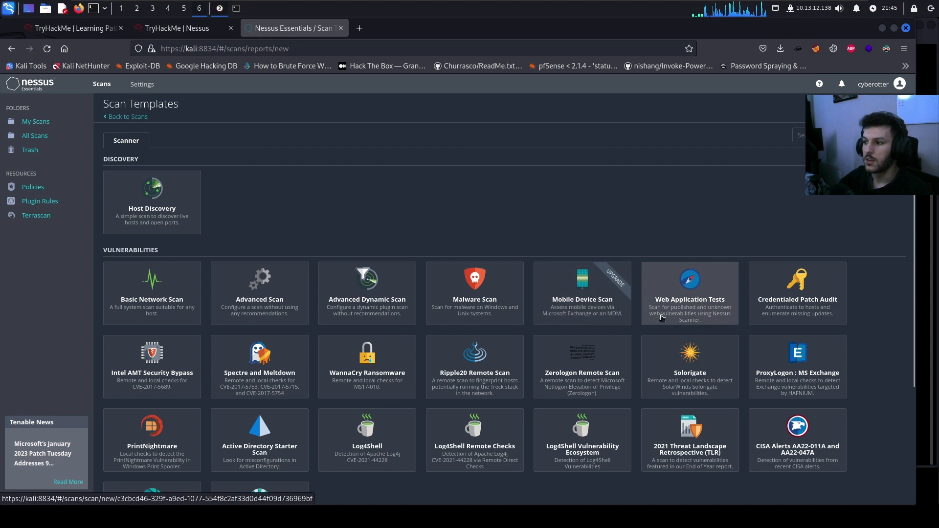
pyautogui.click(685, 301)
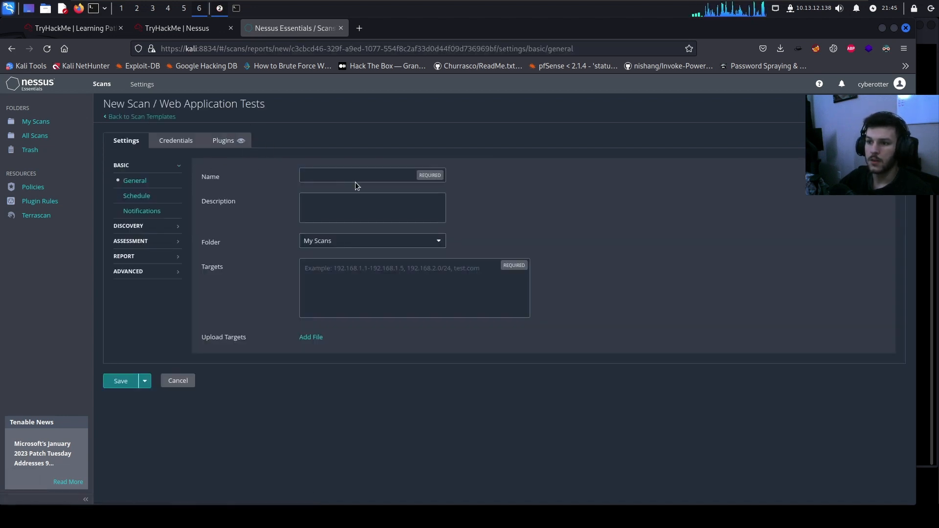
pyautogui.click(358, 175)
pyautogui.write('Web ')
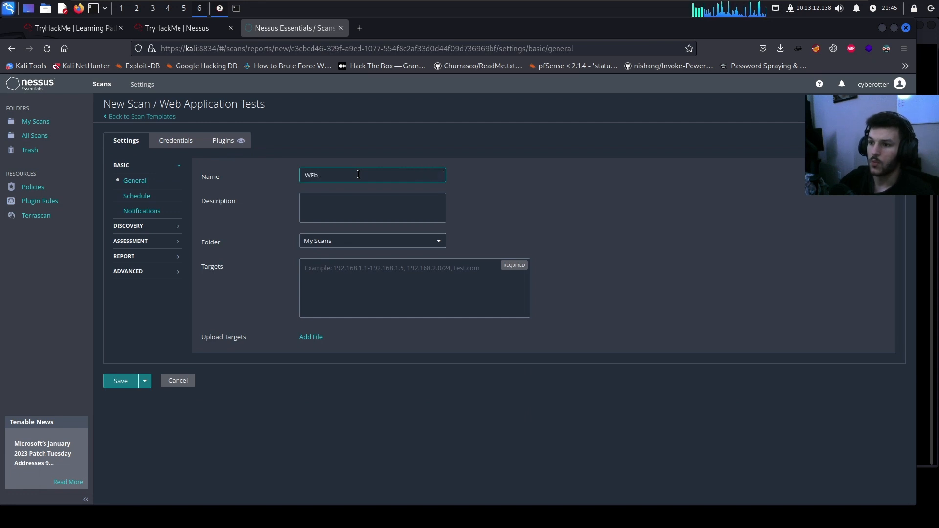
pyautogui.write('App (*')
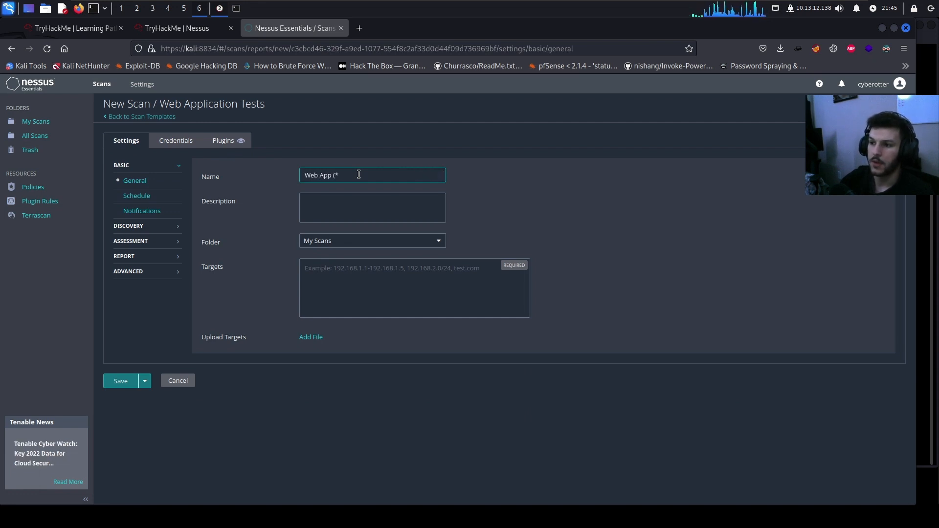
pyautogui.press('BackSpace')
pyautogui.write('THM)')
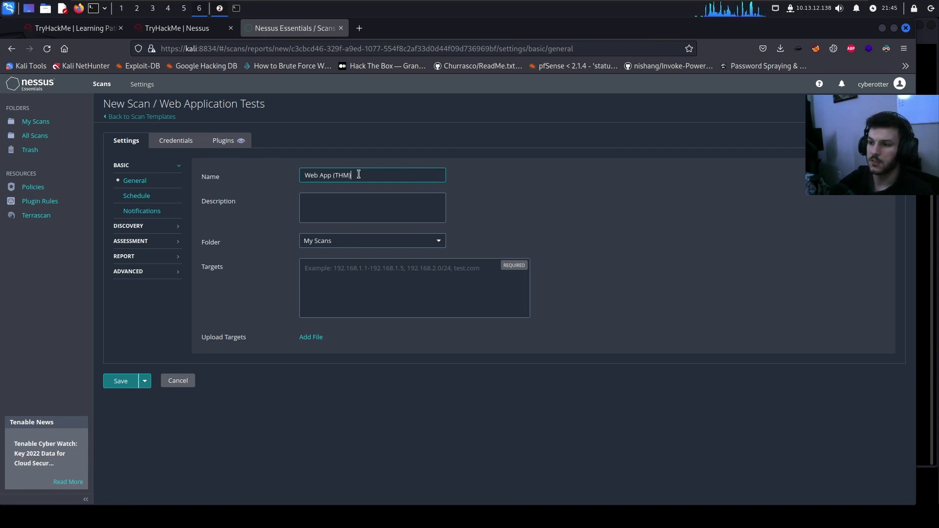
# Set the scan target to the VM IP 10.10.102.162 copied from TryHackMe, and save
pyautogui.click(196, 32)
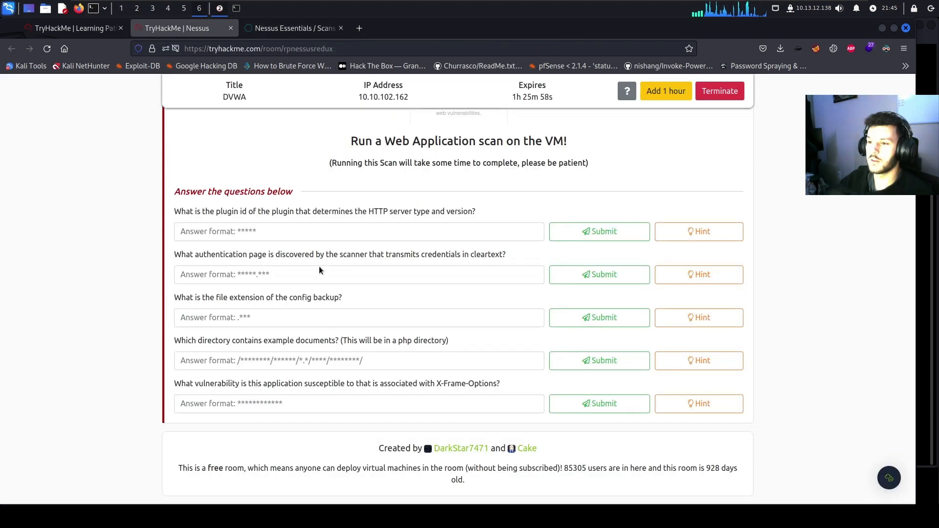
pyautogui.click(411, 96)
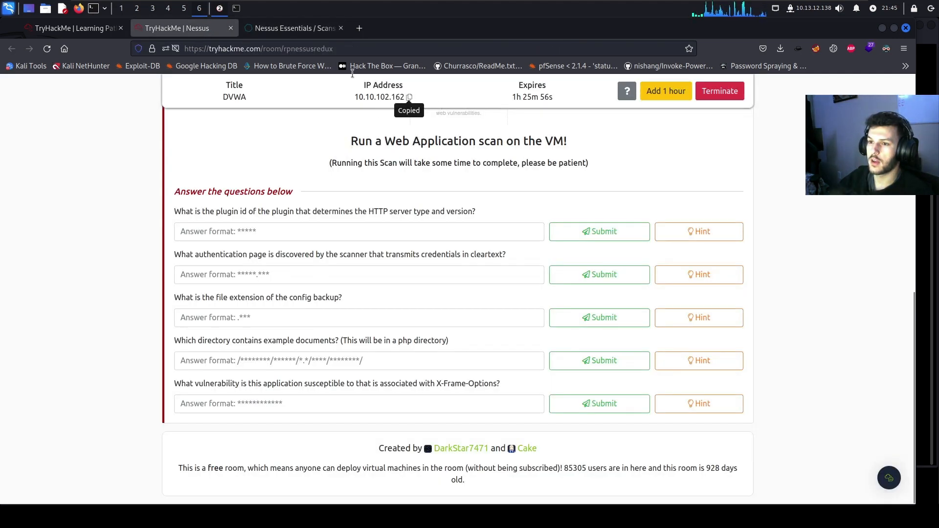
pyautogui.click(278, 28)
pyautogui.click(368, 289)
pyautogui.hotkey('ctrl', 'v')
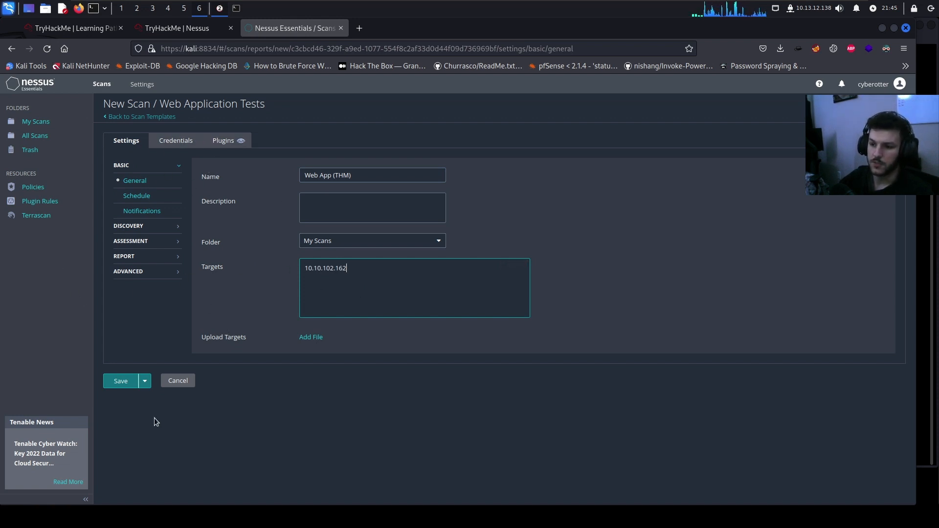
pyautogui.click(133, 386)
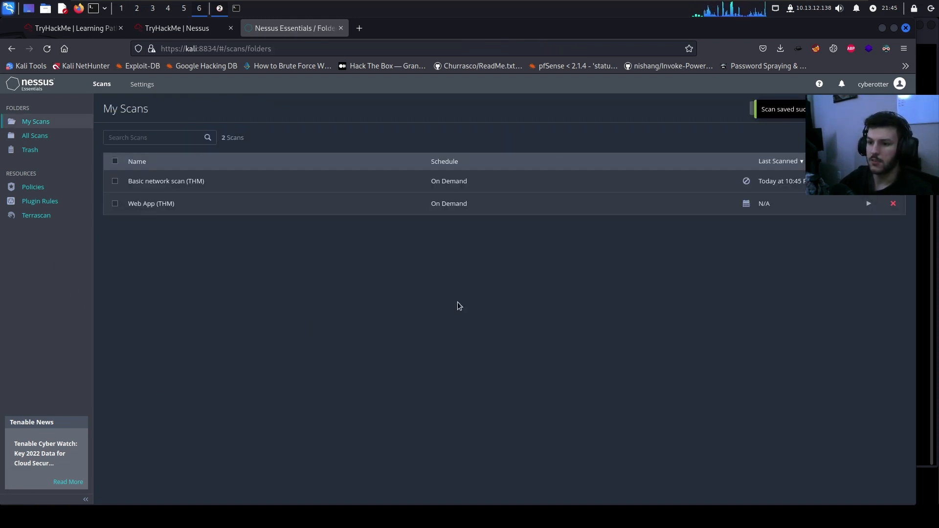
# Launch the Web App (THM) scan and open its vulnerabilities list once finished
pyautogui.click(869, 204)
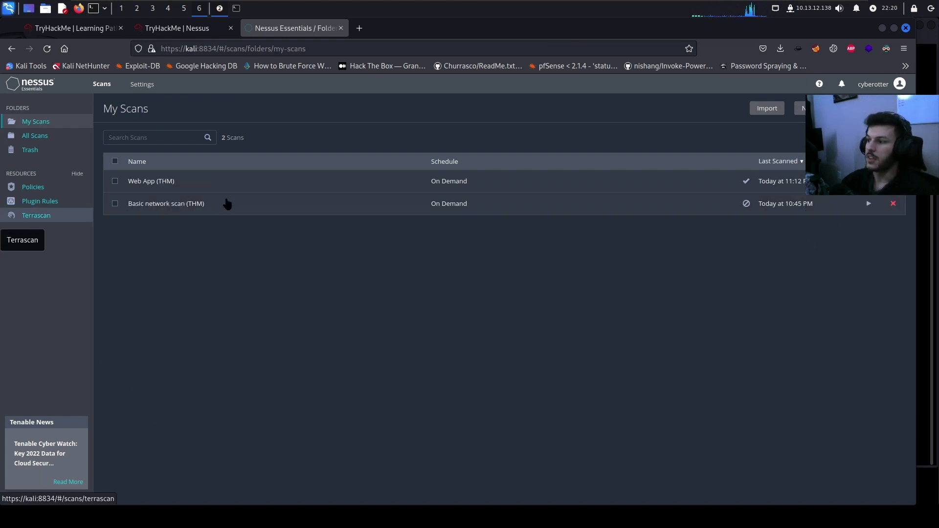
pyautogui.click(413, 183)
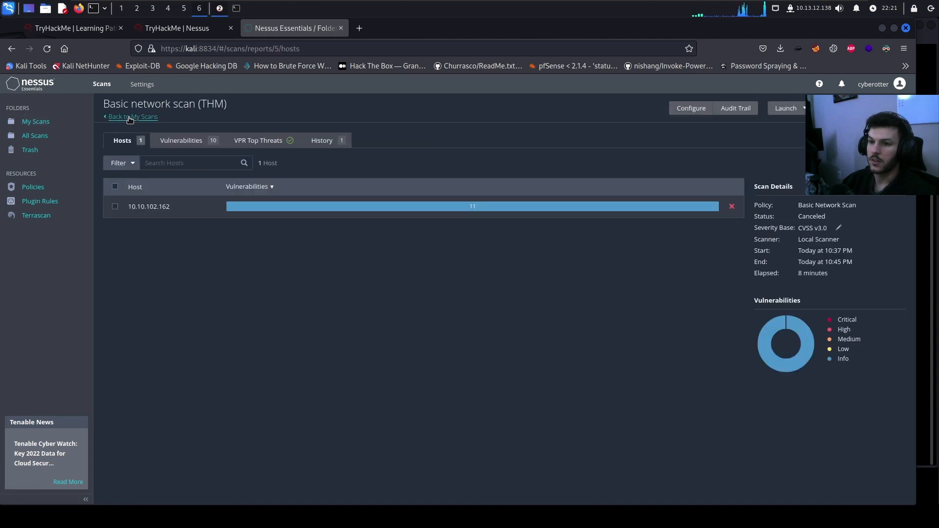
pyautogui.click(128, 119)
pyautogui.click(227, 186)
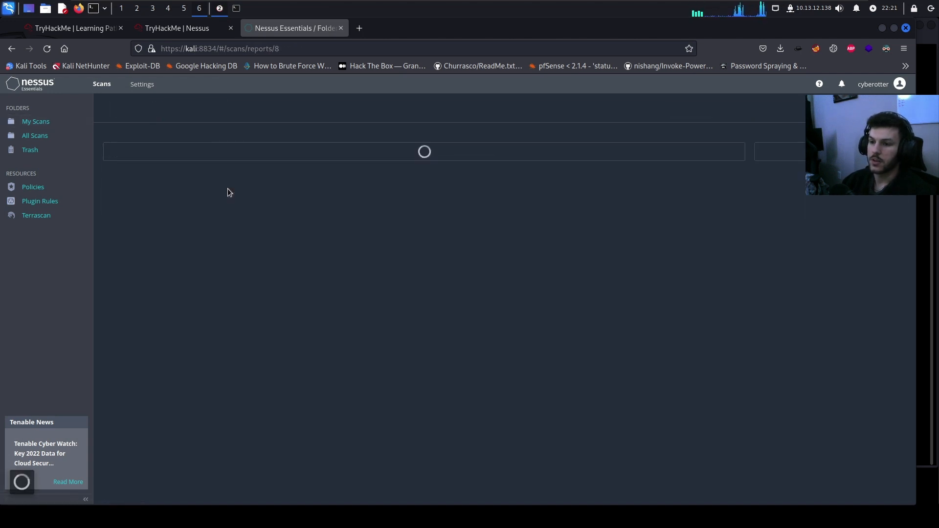
pyautogui.click(178, 142)
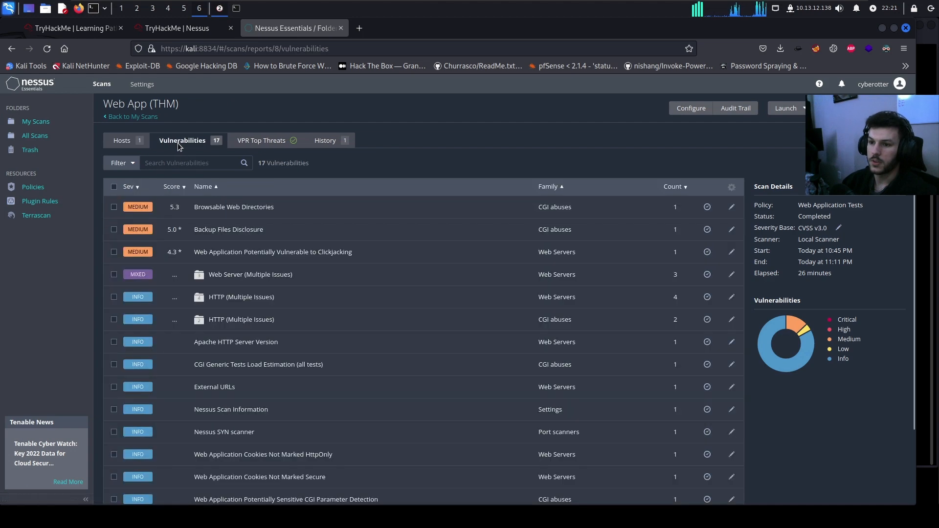
pyautogui.click(196, 31)
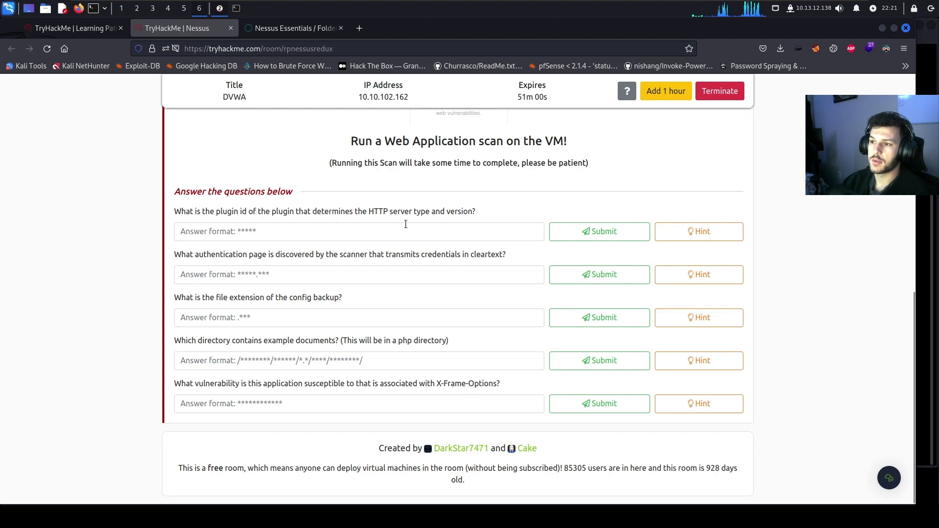
pyautogui.click(295, 30)
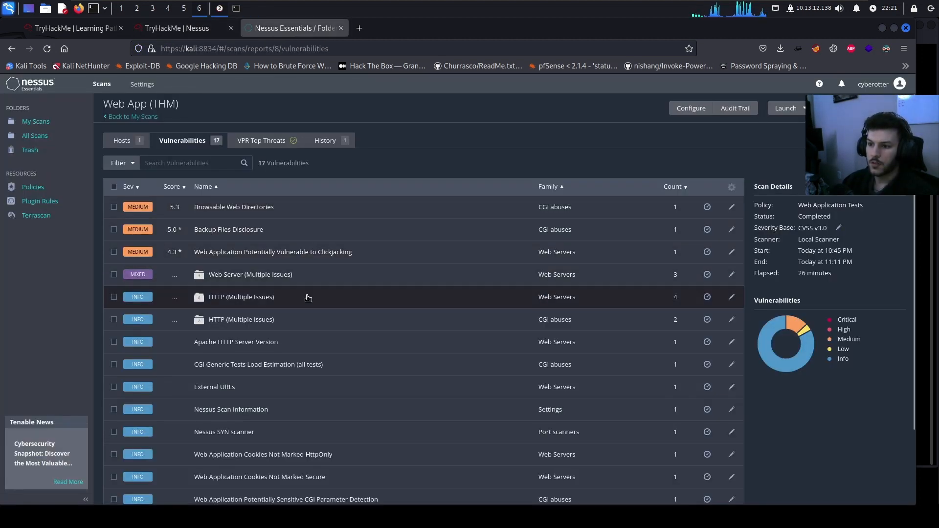
# Open the HTTP Server Type and Version finding and select its plugin ID 10107
pyautogui.click(225, 299)
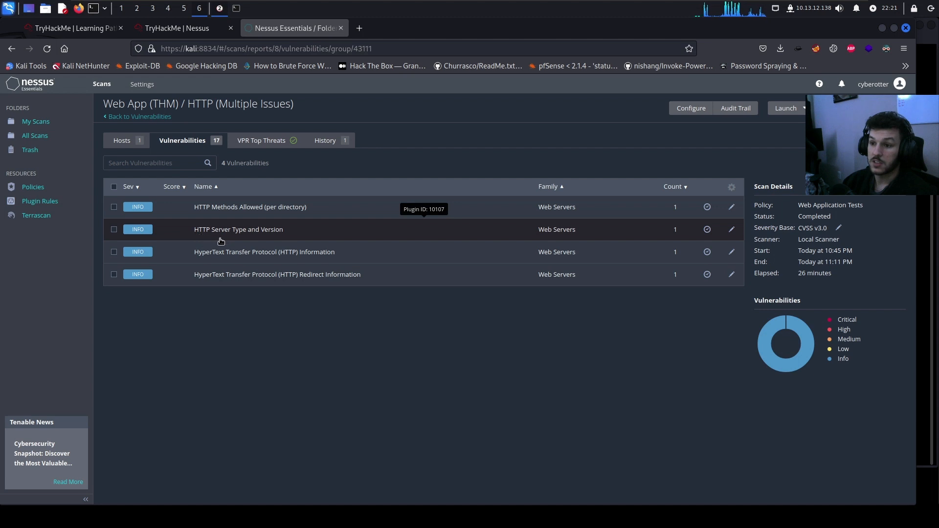
pyautogui.click(268, 227)
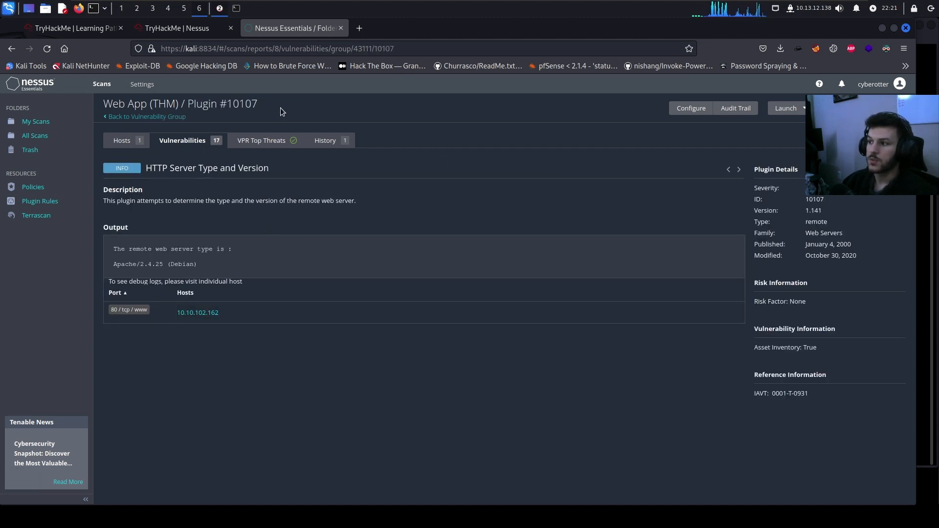
pyautogui.moveTo(233, 107); pyautogui.dragTo(104, 105)
pyautogui.click(242, 107)
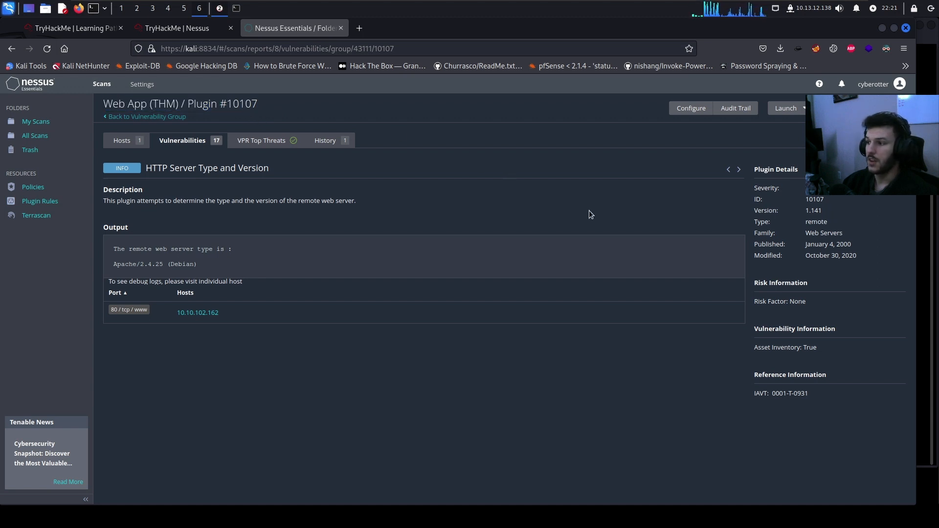
pyautogui.moveTo(827, 200); pyautogui.dragTo(808, 200)
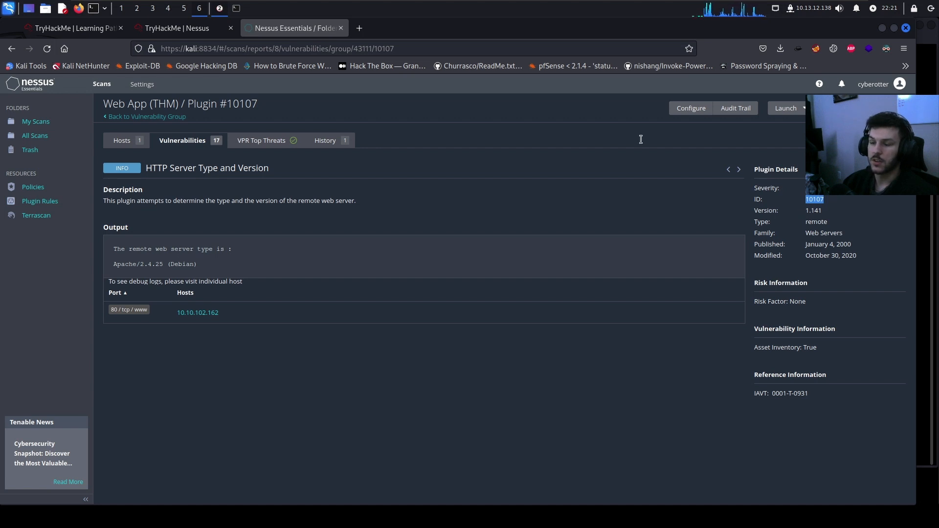
# Copy plugin ID 10107 and submit it as the TryHackMe answer
pyautogui.rightClick(814, 199)
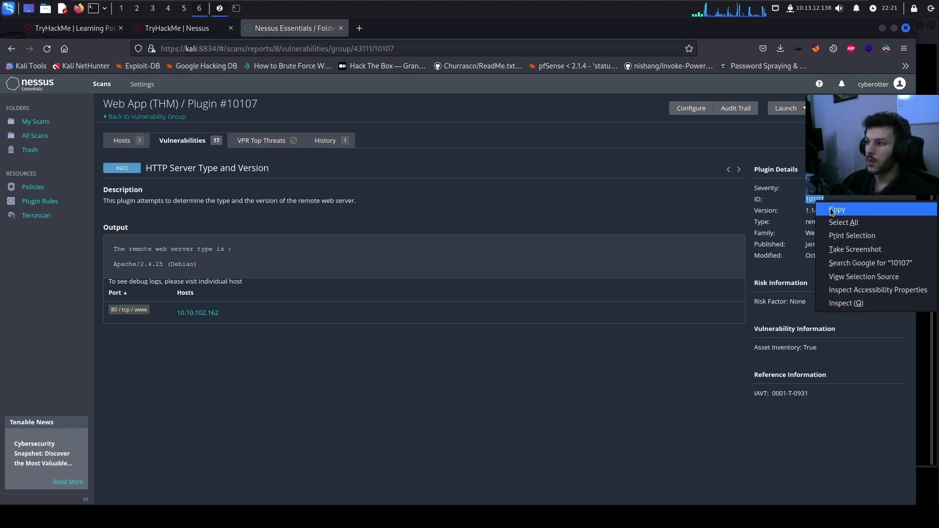
pyautogui.click(831, 208)
pyautogui.click(229, 235)
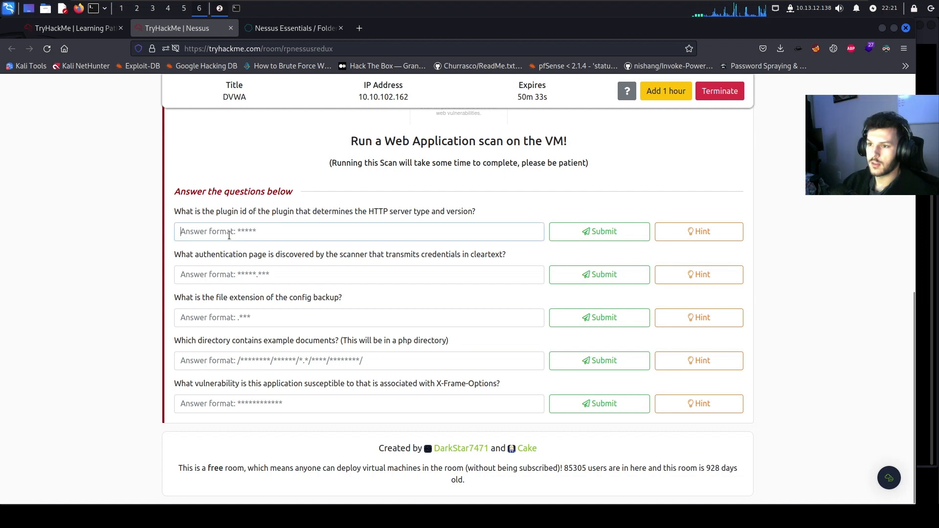
pyautogui.hotkey('ctrl', 'v')
pyautogui.press('Return')
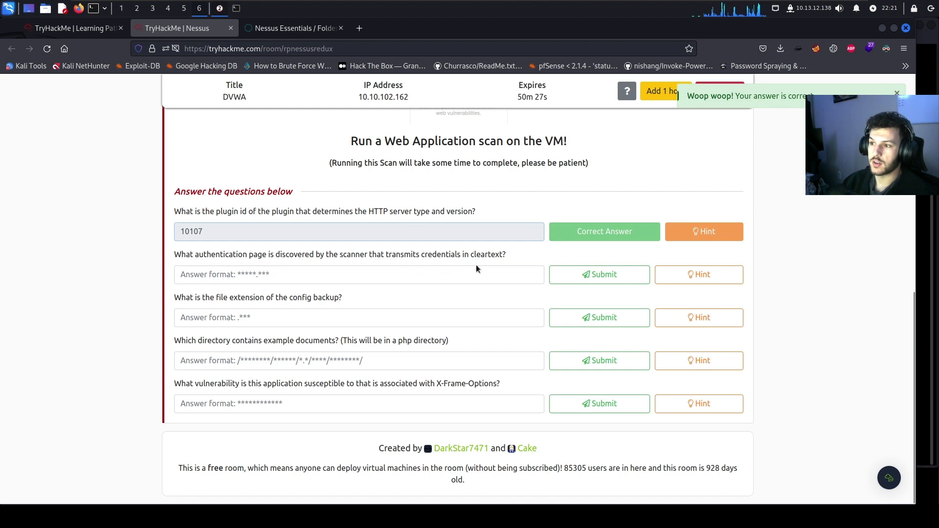
# Ungroup the Web App (THM) findings into individual vulnerability rows
pyautogui.click(299, 34)
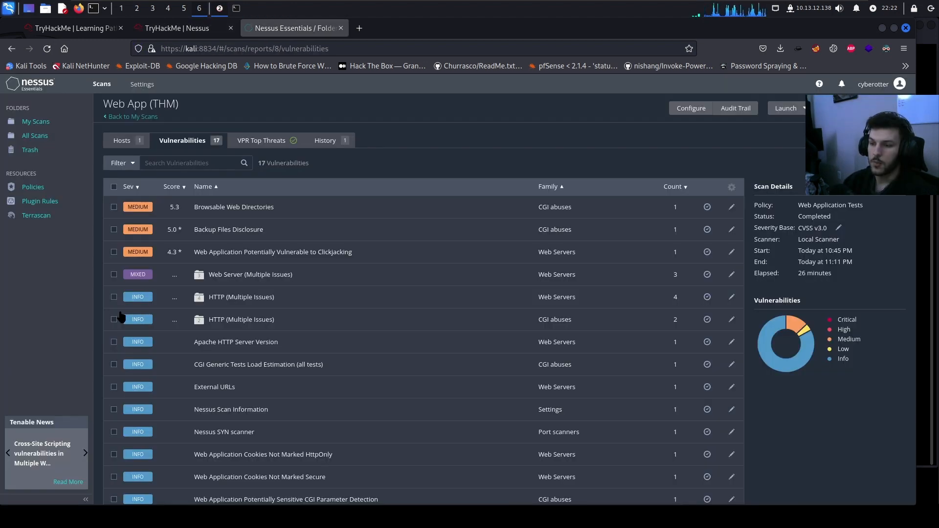
pyautogui.click(260, 275)
pyautogui.click(139, 117)
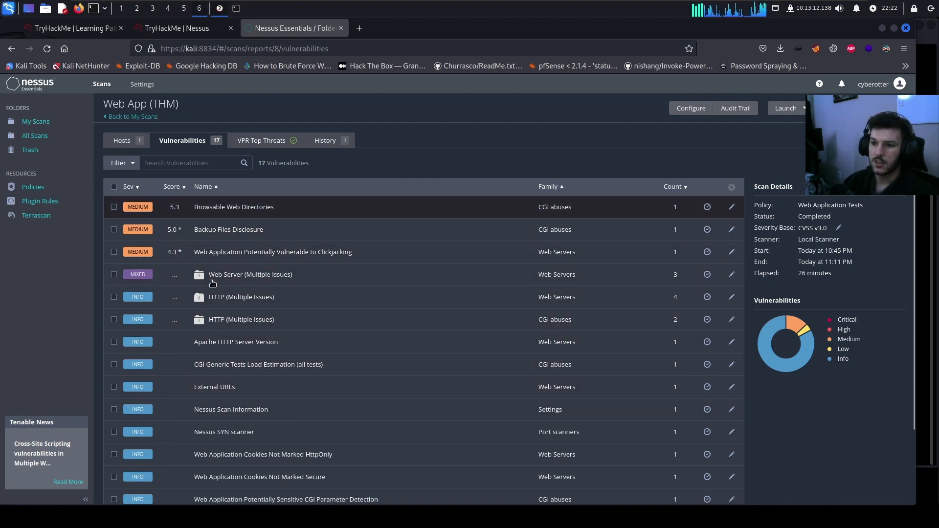
pyautogui.click(731, 187)
pyautogui.click(730, 205)
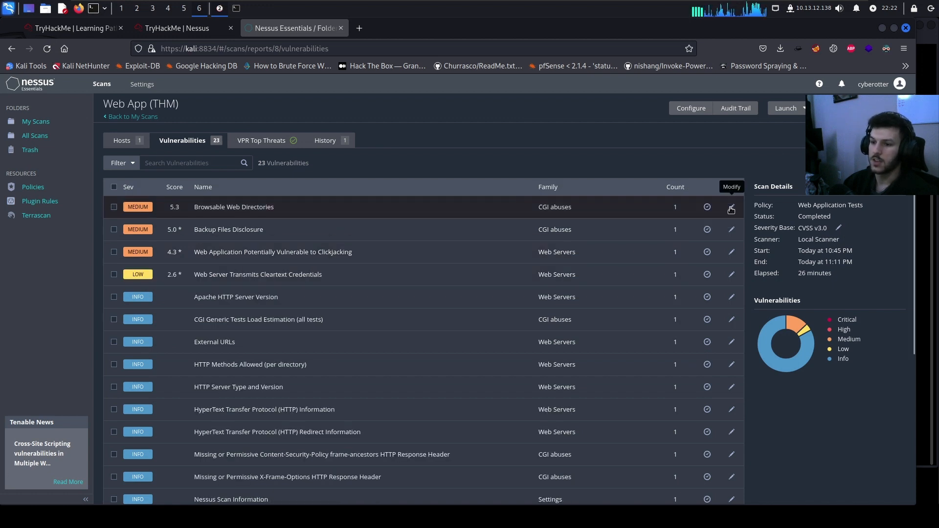
# Copy login.php from the Cleartext Credentials finding, submit it, and return to the vulnerability list
pyautogui.click(294, 279)
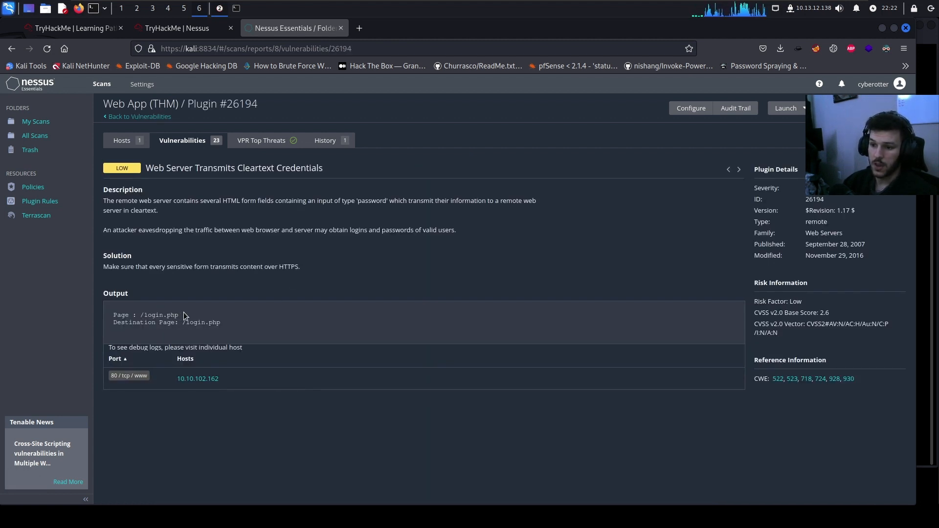
pyautogui.moveTo(183, 314); pyautogui.dragTo(145, 316)
pyautogui.rightClick(156, 317)
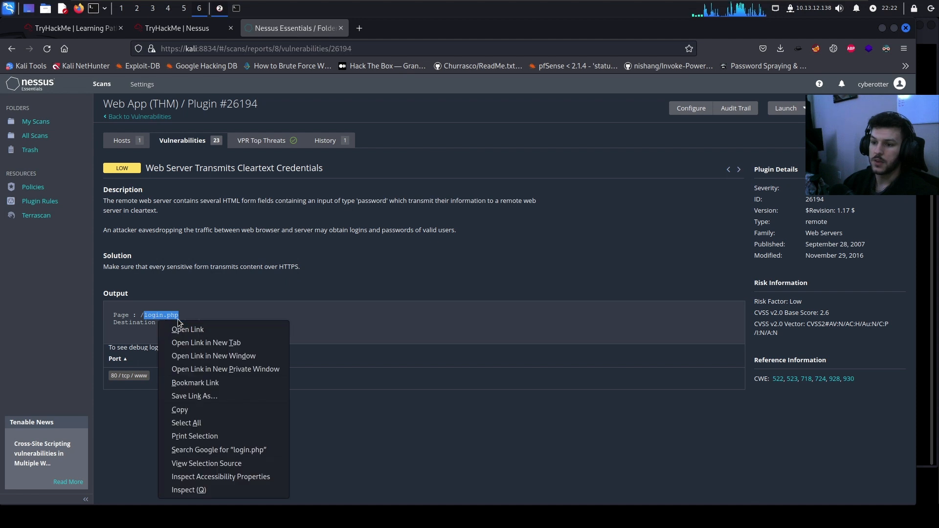
pyautogui.click(189, 411)
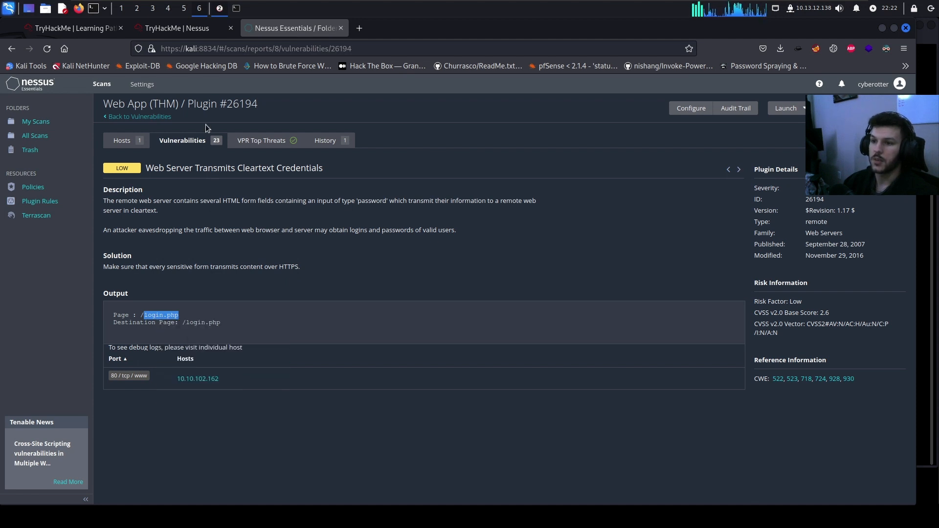
pyautogui.click(180, 32)
pyautogui.click(283, 274)
pyautogui.hotkey('ctrl', 'v')
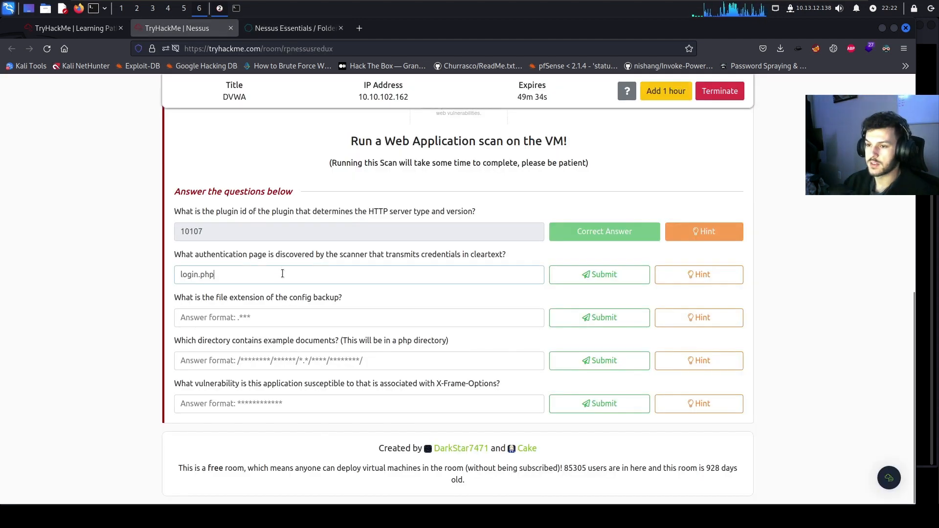
pyautogui.press('Return')
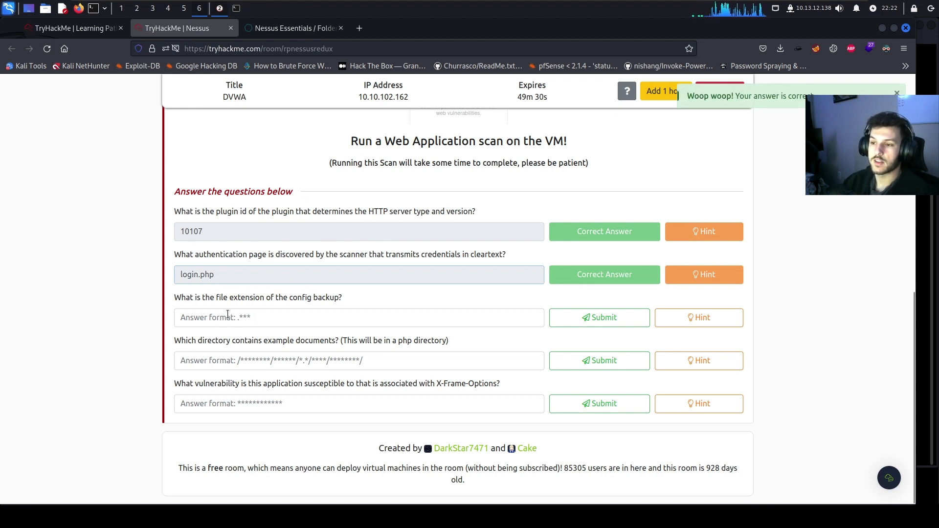
pyautogui.click(262, 28)
pyautogui.click(157, 117)
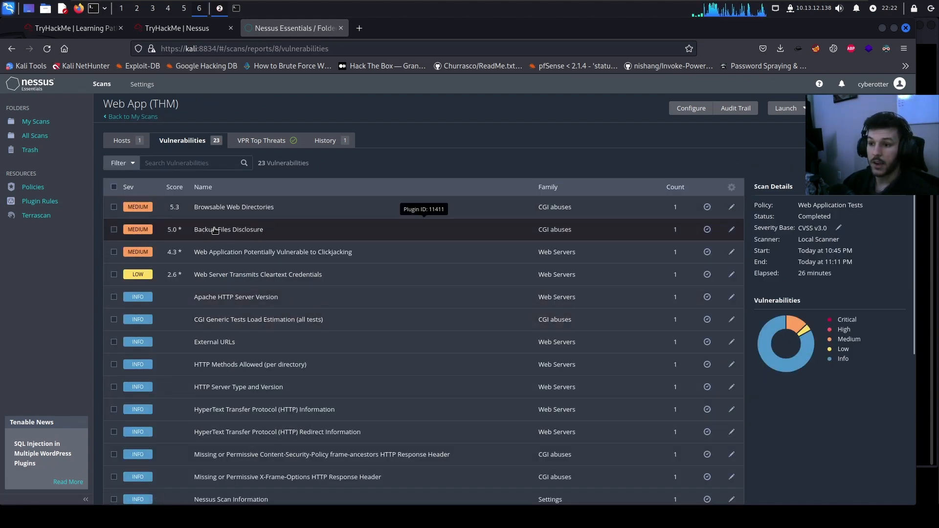
# Check Backup Files Disclosure and submit '.bak' as the config-backup extension answer
pyautogui.click(242, 234)
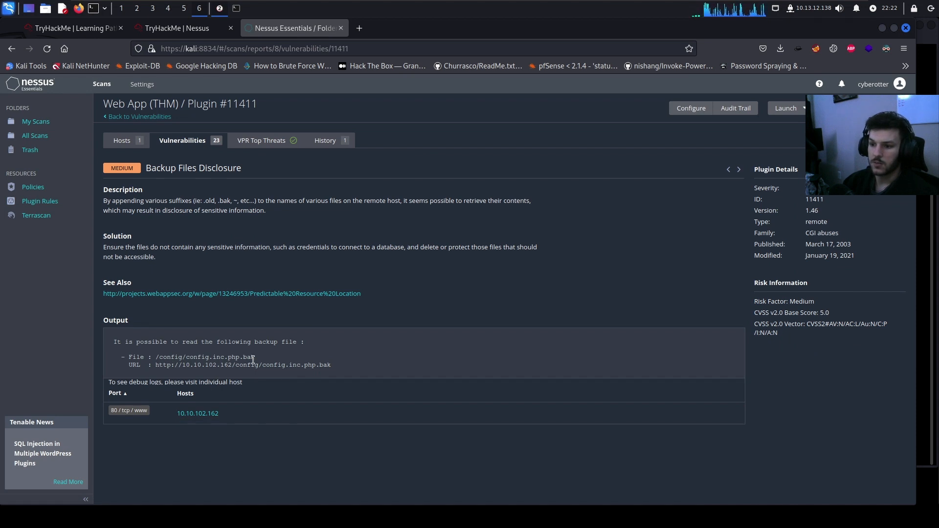
pyautogui.click(188, 29)
pyautogui.click(286, 317)
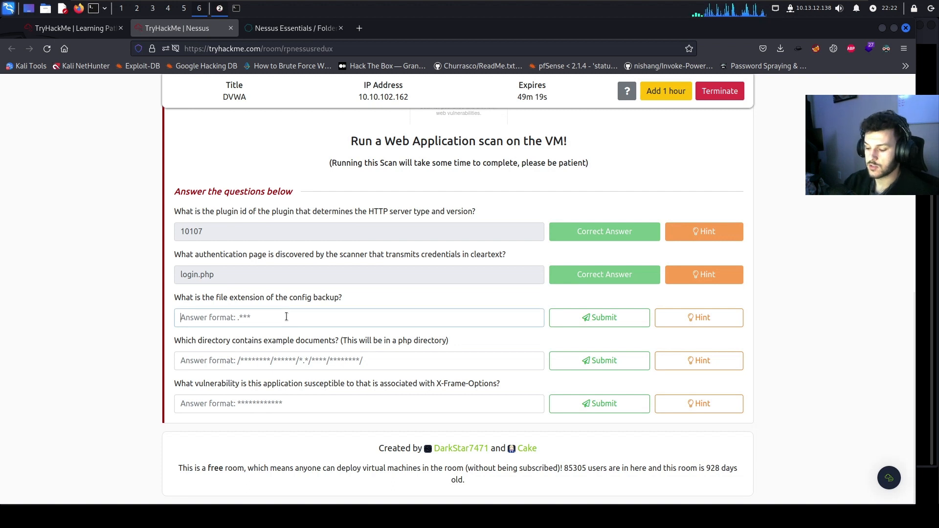
pyautogui.write('.bak')
pyautogui.press('Return')
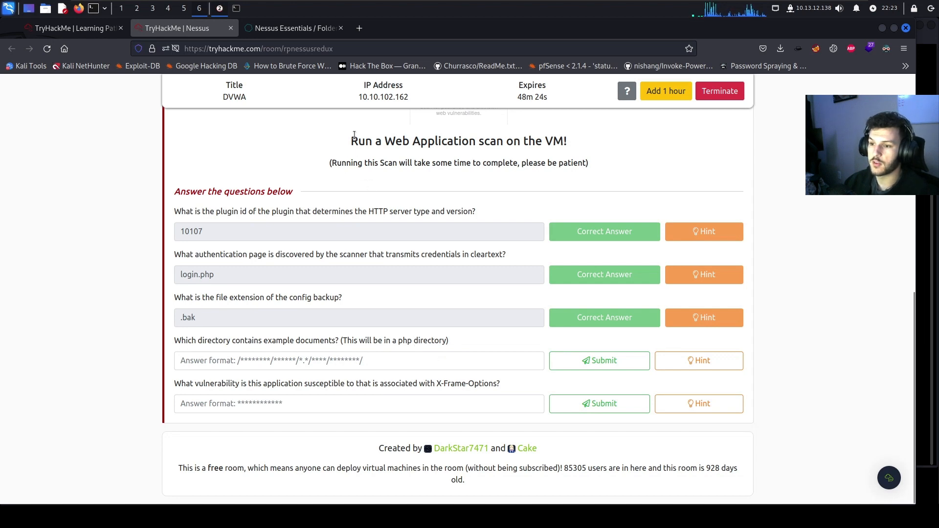
# Open the Browsable Web Directories finding and open the docs and docs/examples listings in new tabs
pyautogui.click(312, 28)
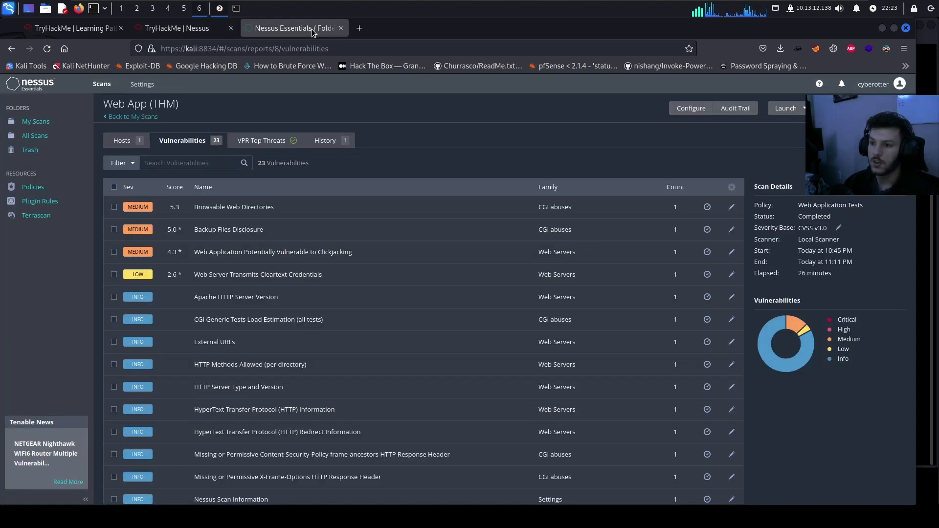
pyautogui.click(257, 211)
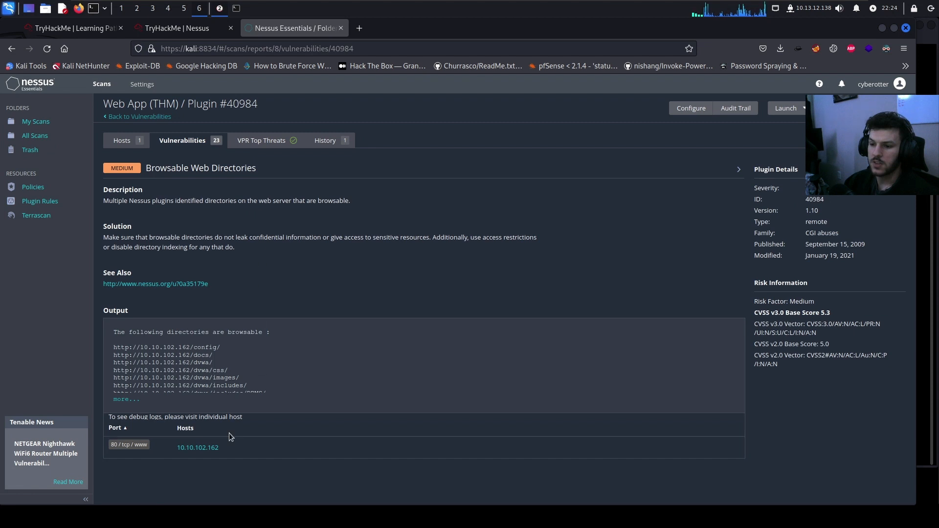
pyautogui.click(129, 399)
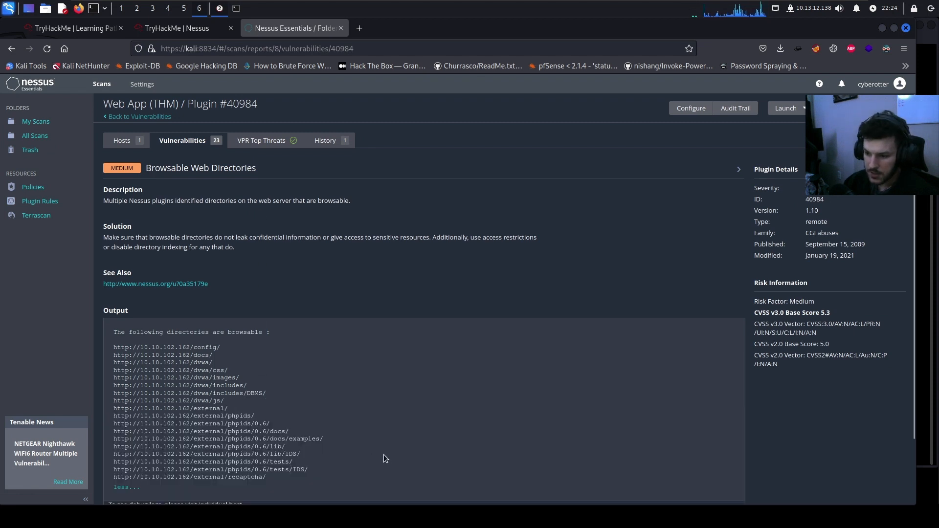
pyautogui.scroll(-2, 382, 455)
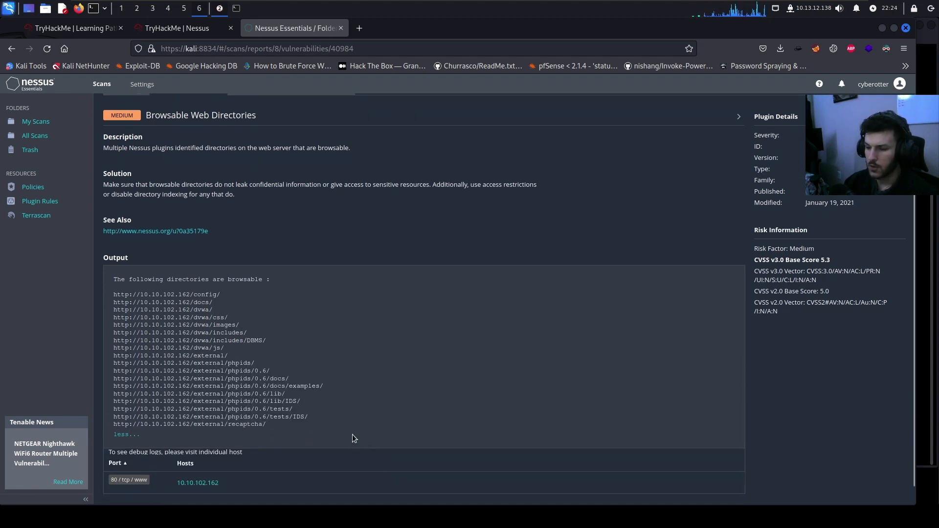
pyautogui.moveTo(333, 386); pyautogui.dragTo(109, 389)
pyautogui.rightClick(128, 382)
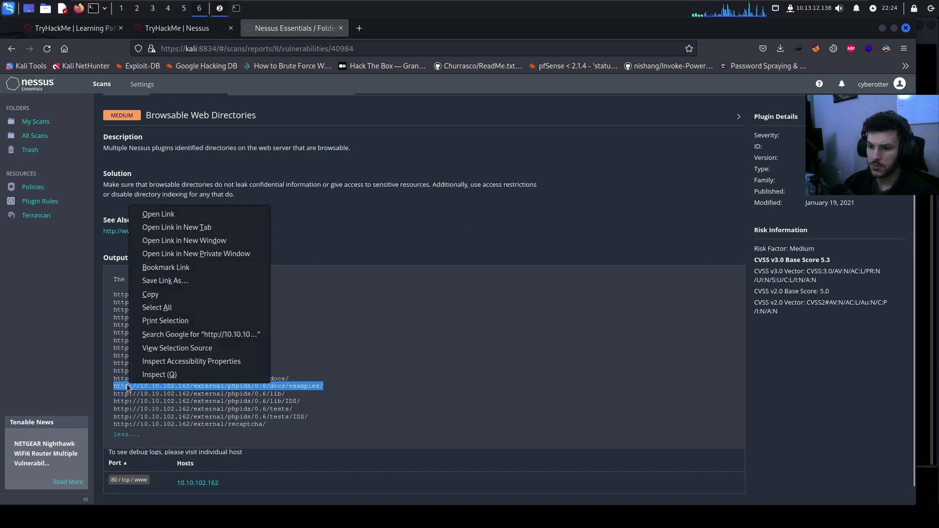
pyautogui.click(146, 225)
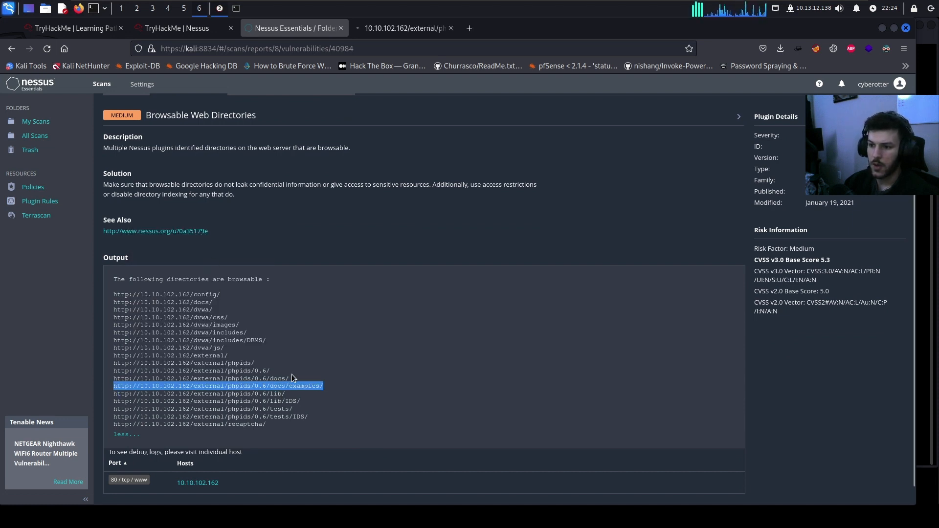
pyautogui.moveTo(292, 378); pyautogui.dragTo(120, 381)
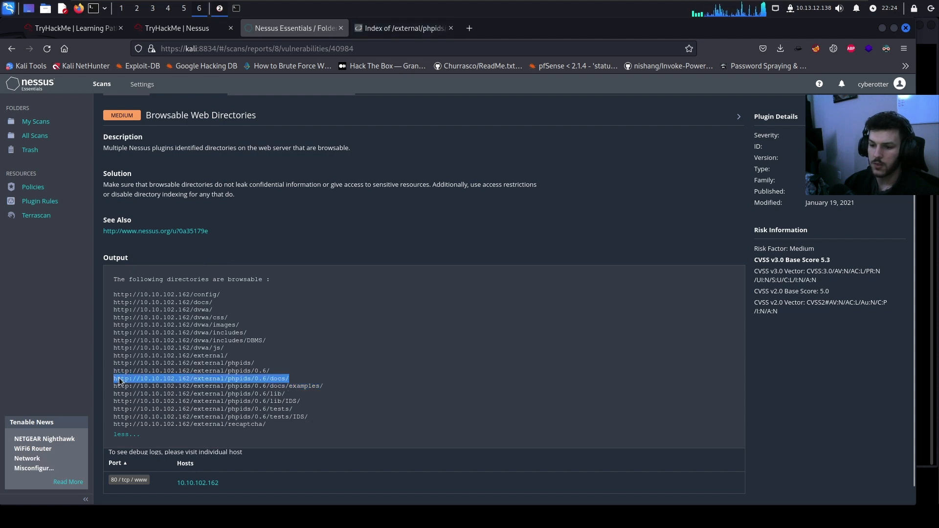
pyautogui.rightClick(119, 381)
pyautogui.click(191, 219)
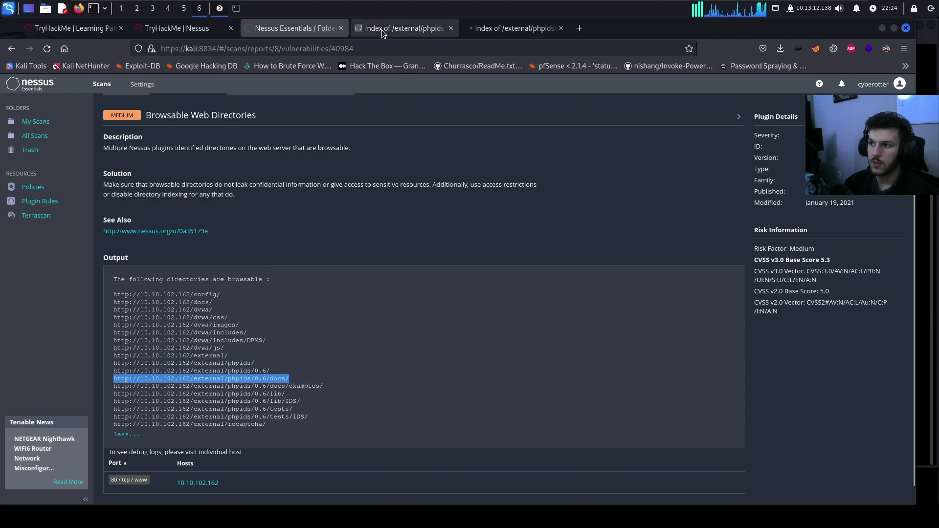
pyautogui.click(381, 30)
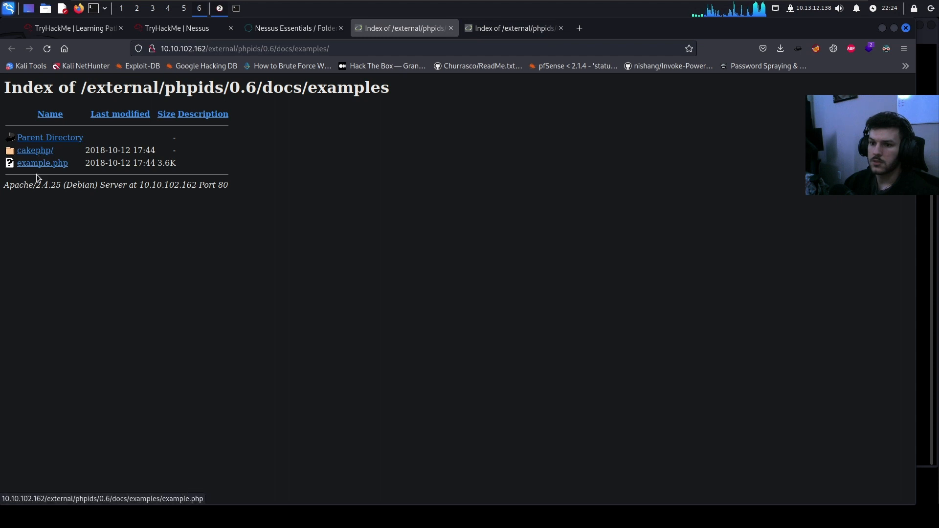
# Copy the /external/phpids/0.6/docs/examples/ path from the examples listing's address bar
pyautogui.click(180, 30)
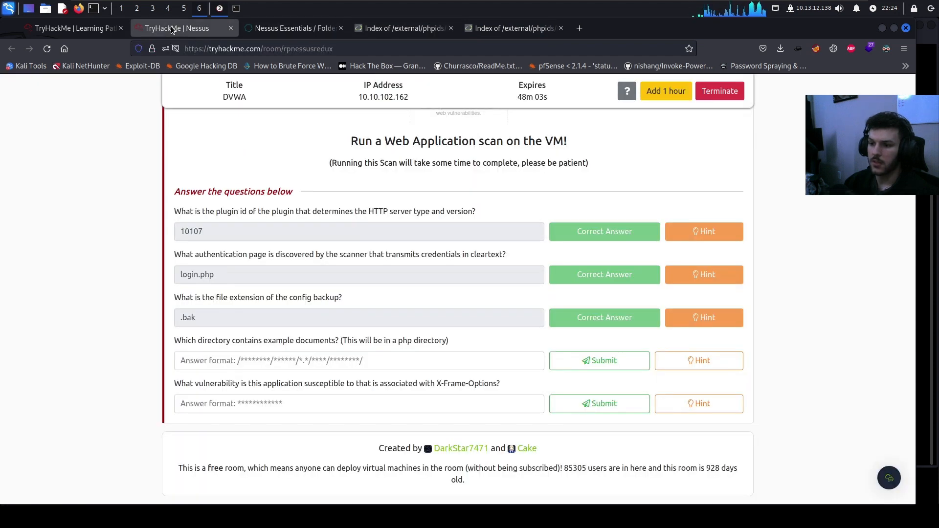
pyautogui.click(364, 28)
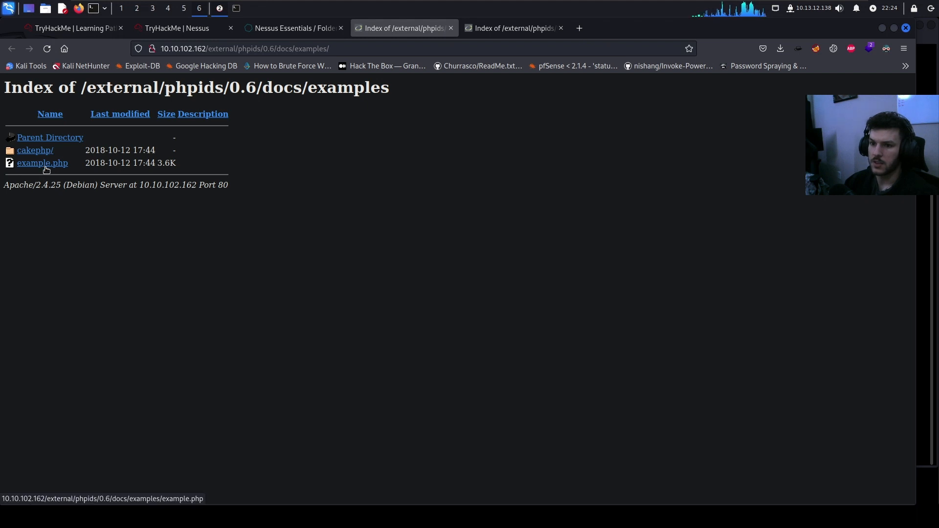
pyautogui.click(505, 31)
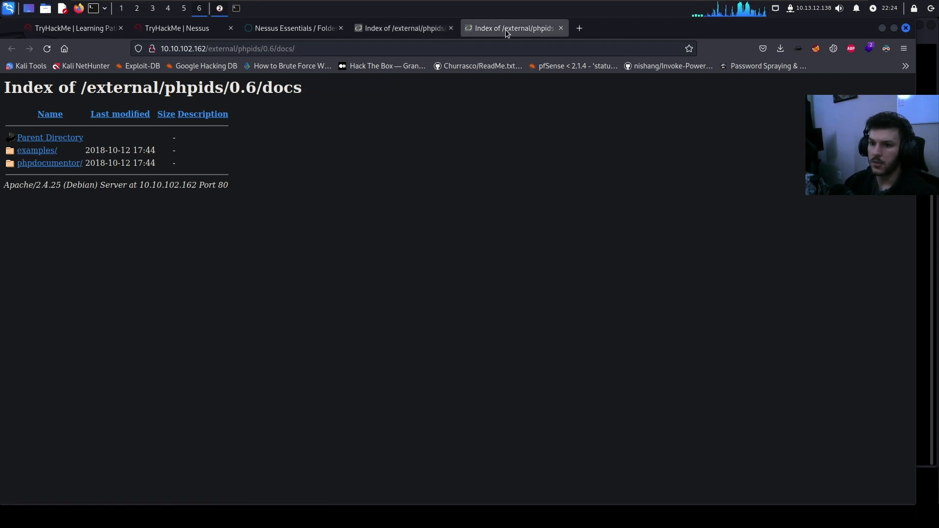
pyautogui.click(560, 28)
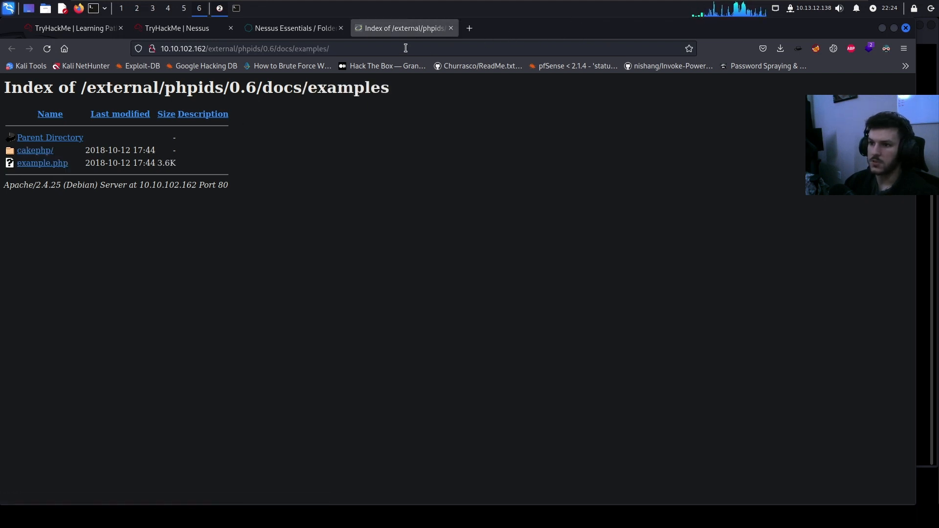
pyautogui.moveTo(406, 48); pyautogui.dragTo(206, 53)
pyautogui.rightClick(213, 56)
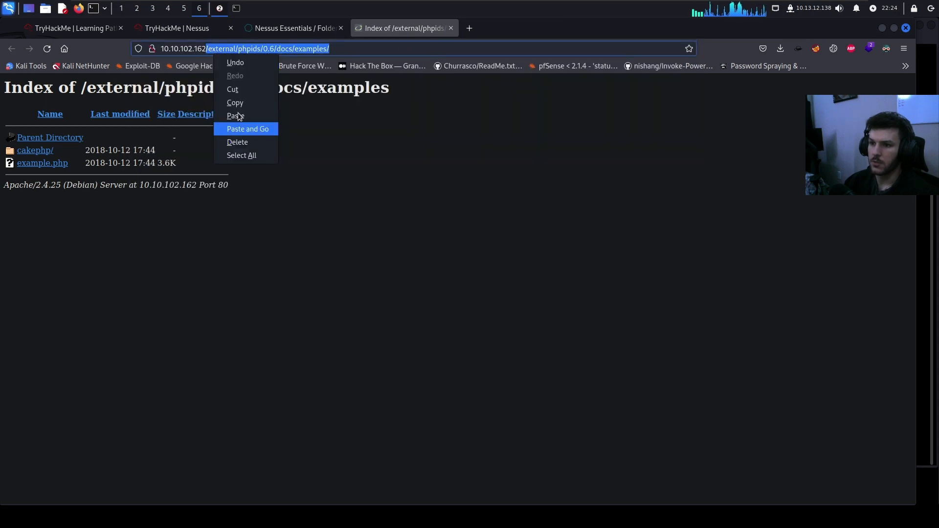
pyautogui.click(234, 101)
pyautogui.hotkey('ctrl', 'w')
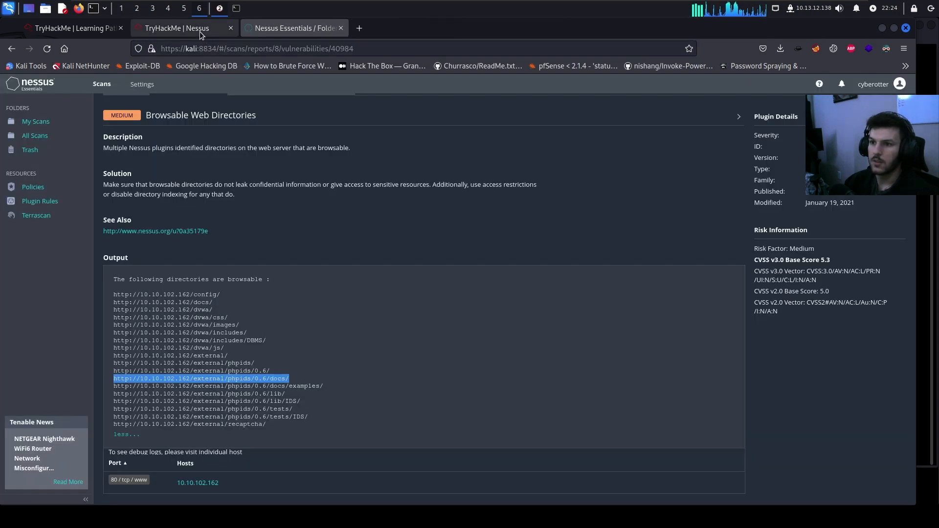
# Submit /external/phpids/0.6/docs/examples/ as the example-documents directory answer
pyautogui.click(198, 29)
pyautogui.click(268, 360)
pyautogui.hotkey('ctrl', 'v')
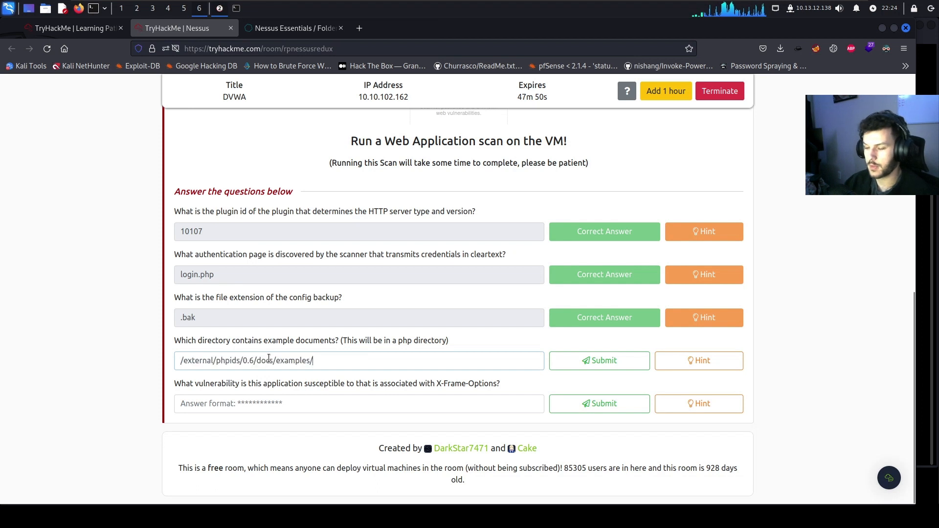
pyautogui.press('Return')
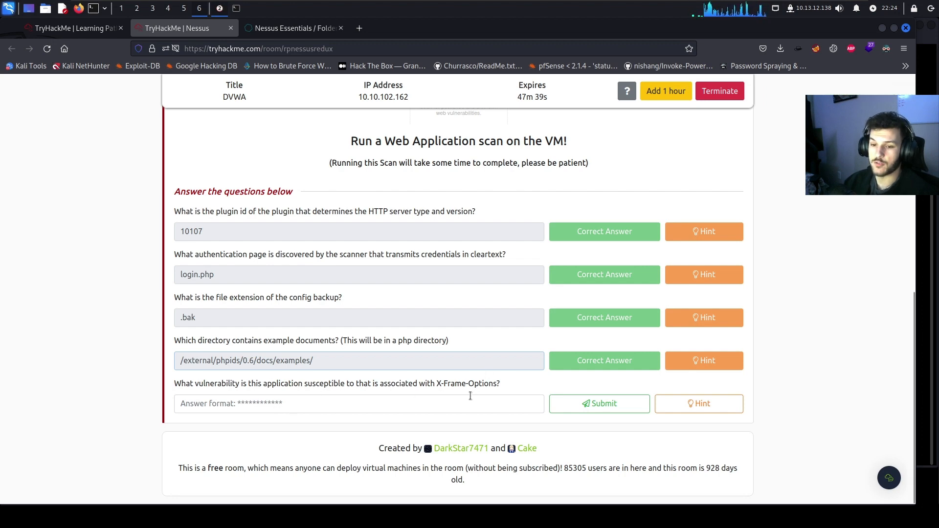
pyautogui.click(306, 29)
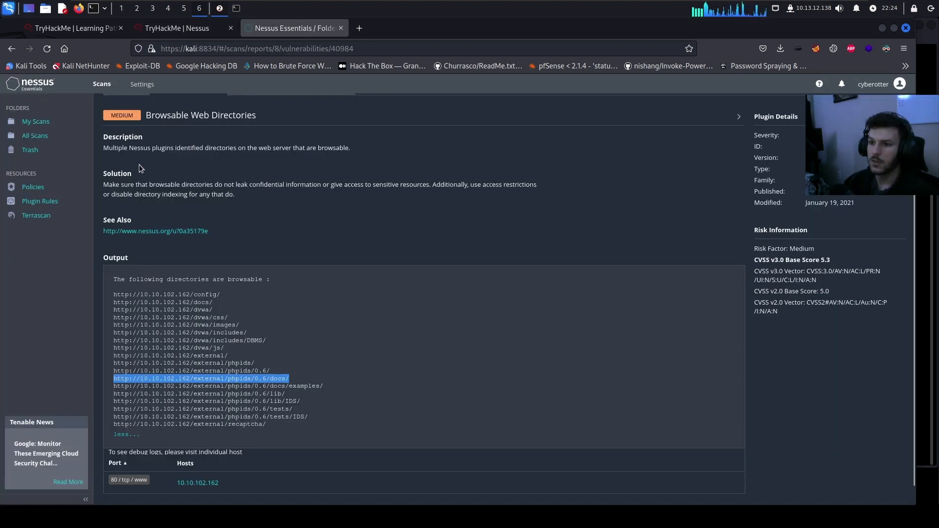
# Open the Clickjacking finding and copy the word 'Clickjacking' from its title
pyautogui.scroll(2, 127, 151)
pyautogui.click(157, 117)
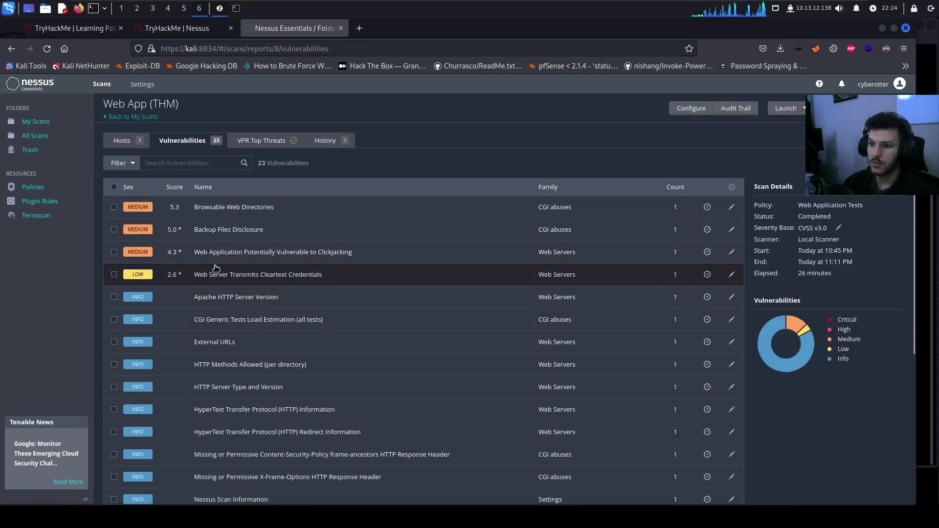
pyautogui.click(252, 255)
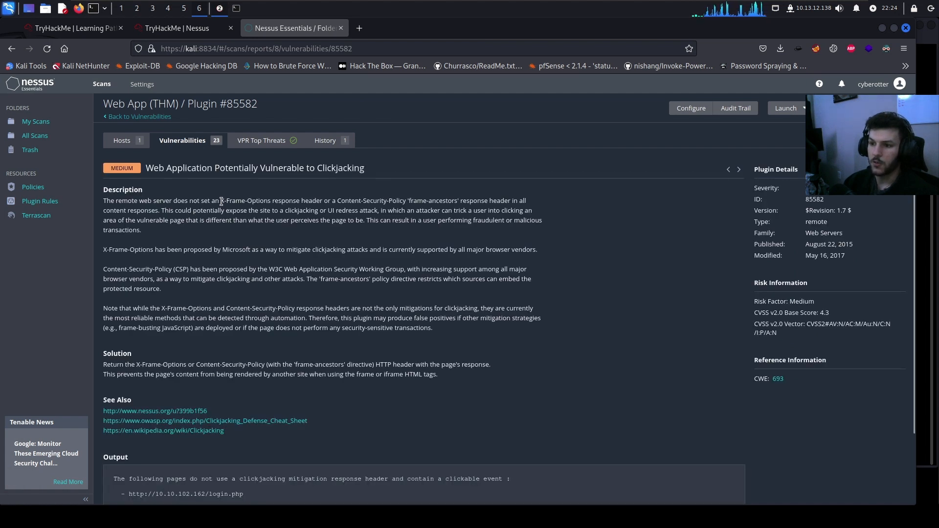
pyautogui.moveTo(221, 201); pyautogui.dragTo(279, 198)
pyautogui.moveTo(370, 171); pyautogui.dragTo(312, 166)
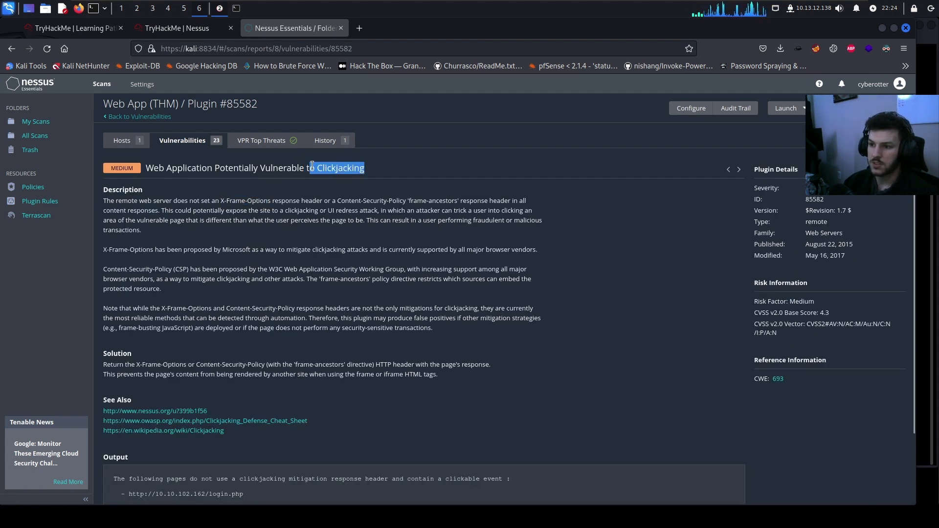
pyautogui.rightClick(323, 170)
pyautogui.click(336, 174)
# Submit 'Clickjacking' as the X-Frame-Options answer and close the congratulations popup
pyautogui.click(177, 28)
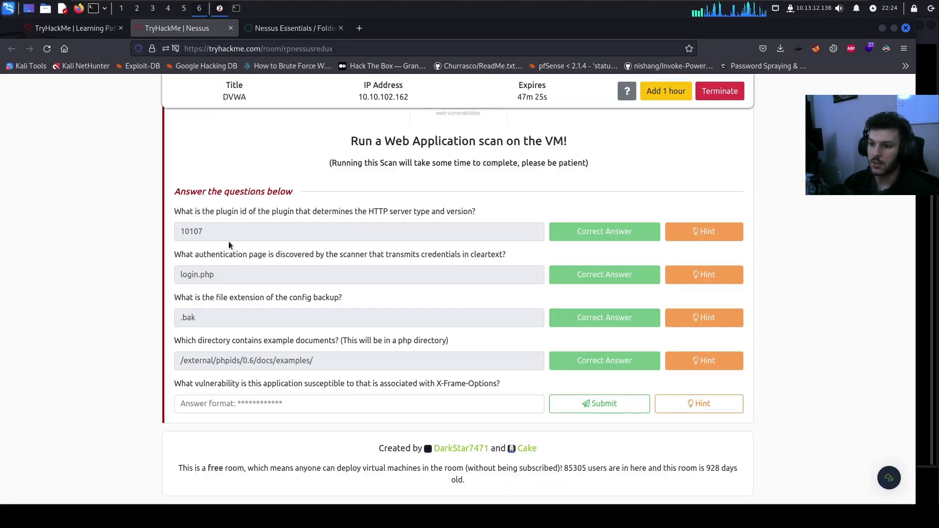
pyautogui.click(224, 403)
pyautogui.hotkey('ctrl', 'v')
pyautogui.press('Return')
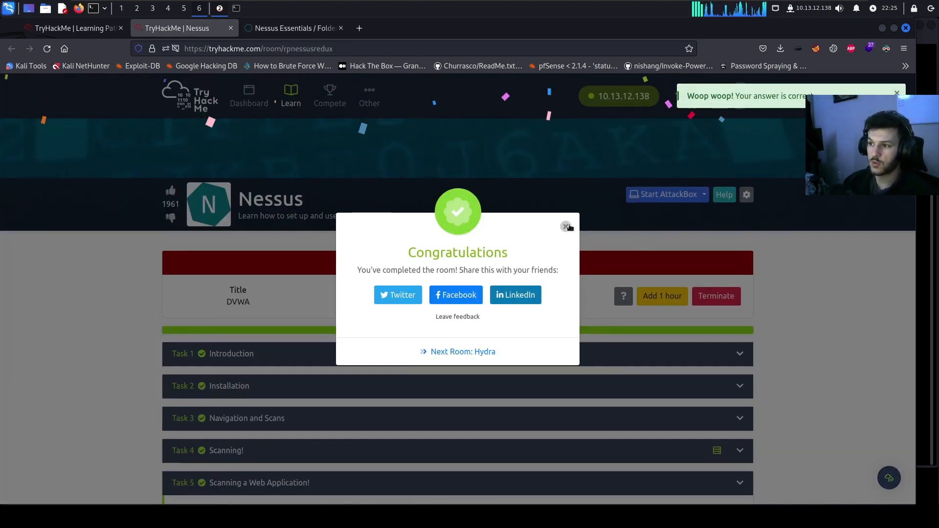
pyautogui.click(566, 226)
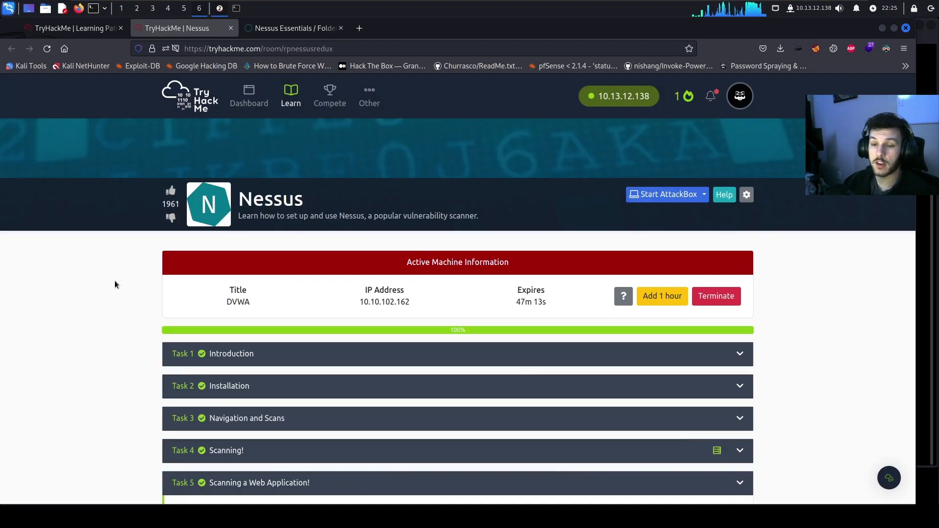